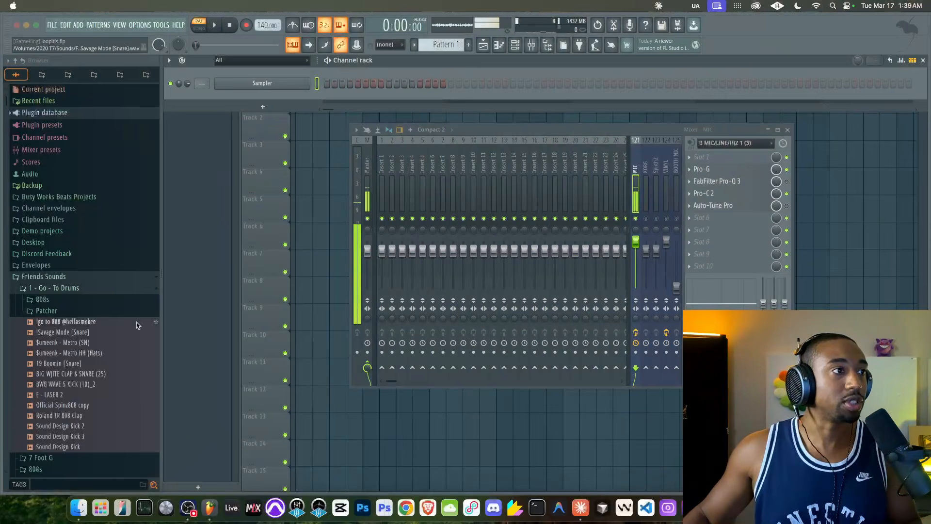
Add a Busy Works Beats Sampler channel to the project and move its plugin window clear of the browser
left_click(263, 106)
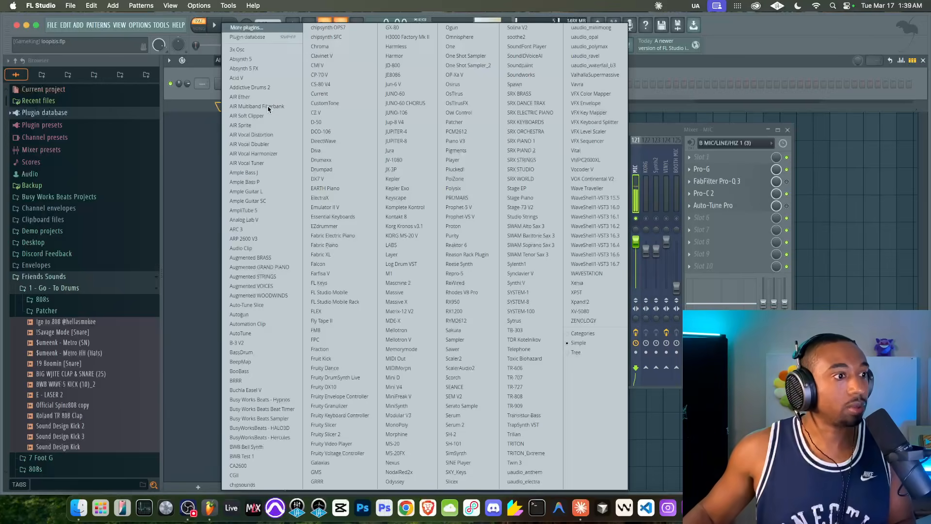
left_click(295, 421)
left_click_drag(180, 54, 355, 60)
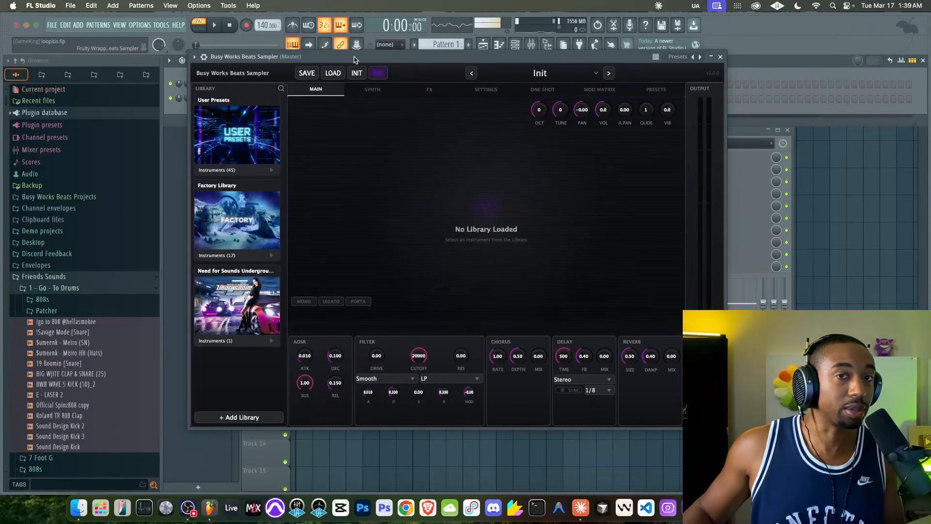
Load the Brass - Big Brarss instrument from the sampler's User Presets library, and close the plugin window
left_click(234, 171)
left_click(228, 191)
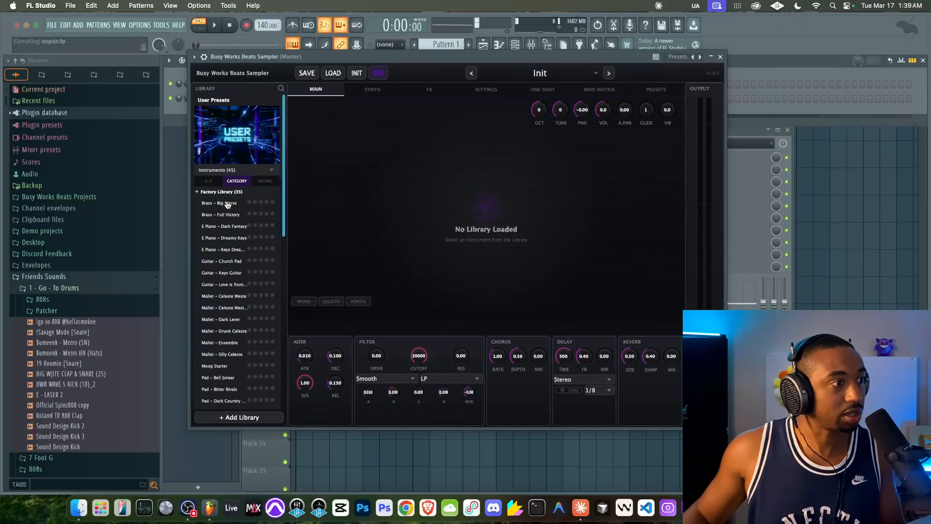
left_click(227, 228)
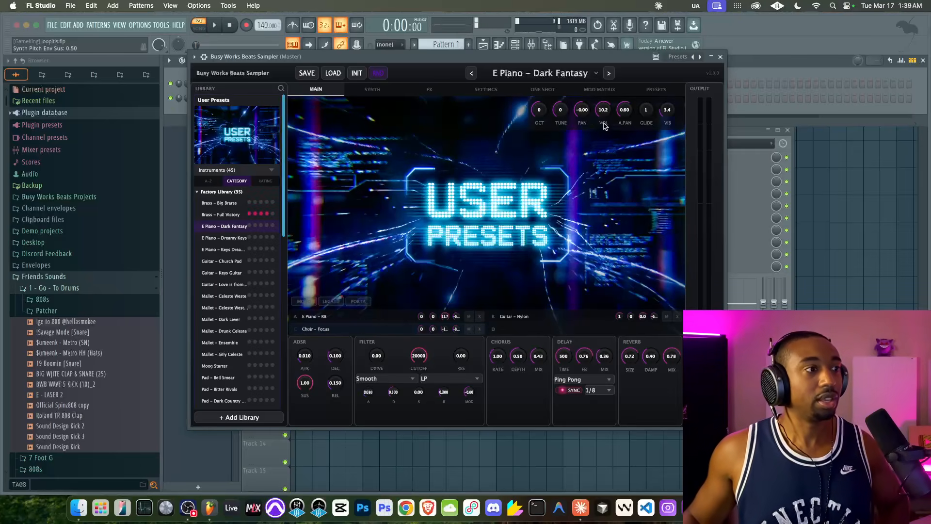
left_click(224, 203)
left_click(720, 56)
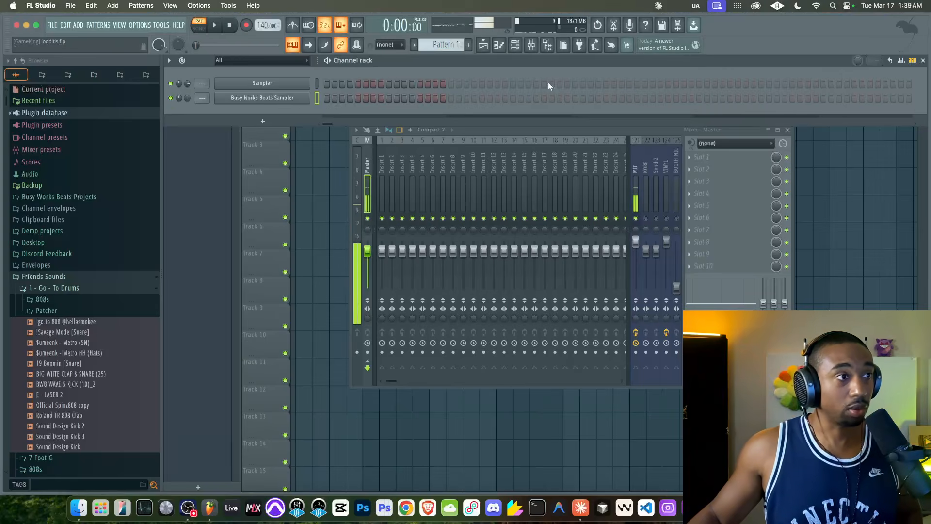
Open the Piano roll for the Busy Works Beats Sampler channel and draw a one-bar C5 note at bar 1
key("F5")
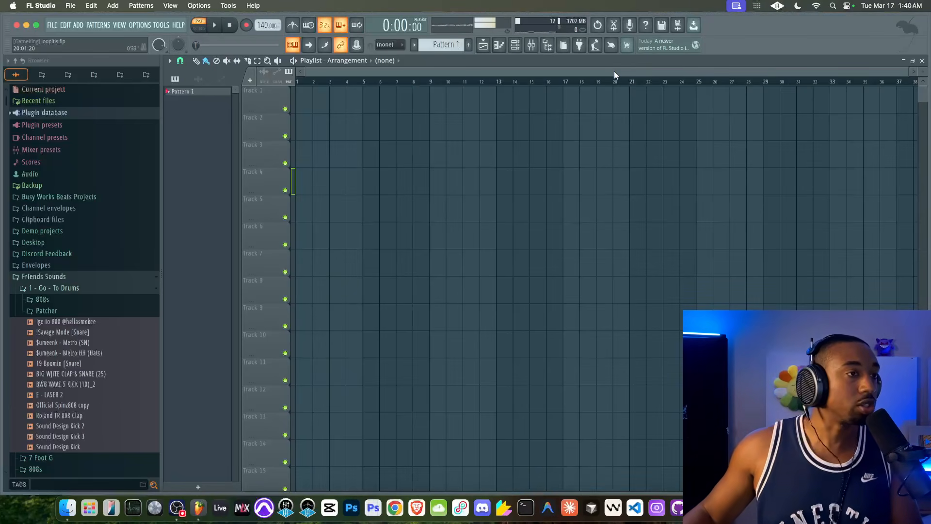
right_click(507, 125)
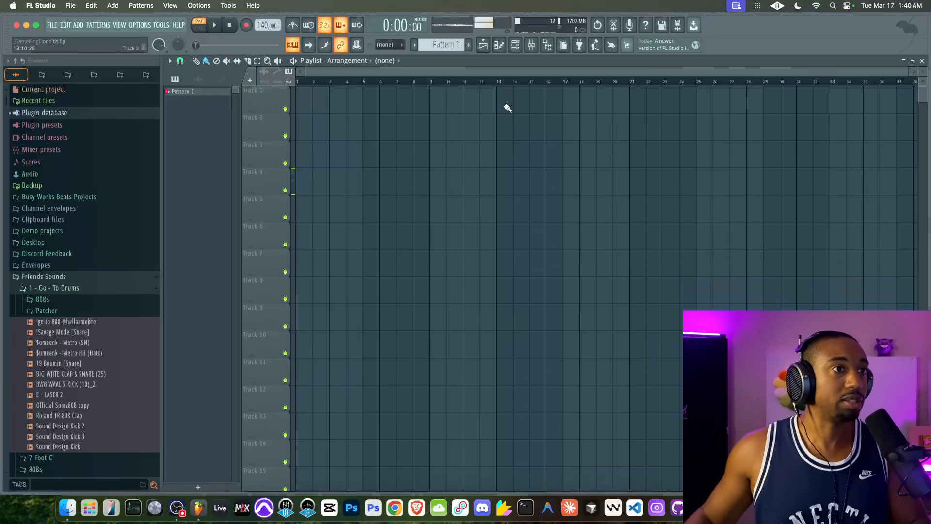
left_click(514, 48)
right_click(306, 97)
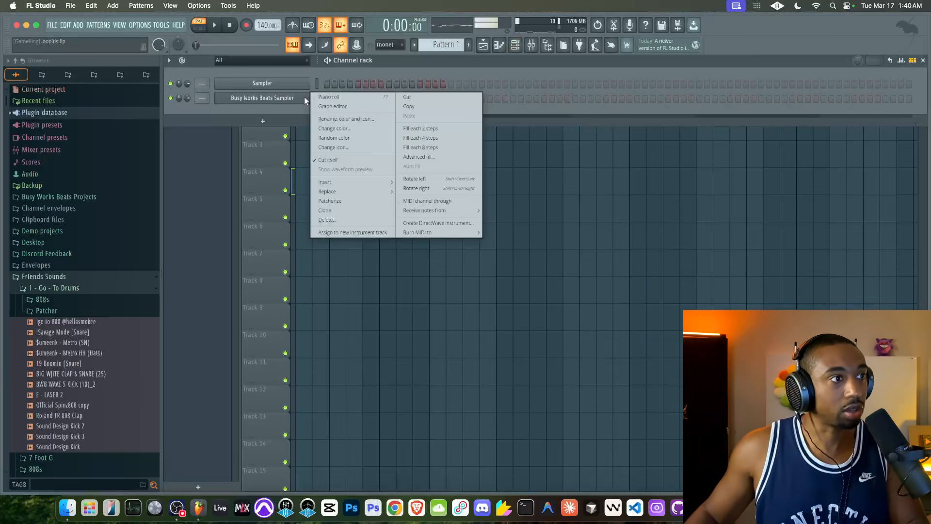
left_click(326, 97)
left_click(204, 269)
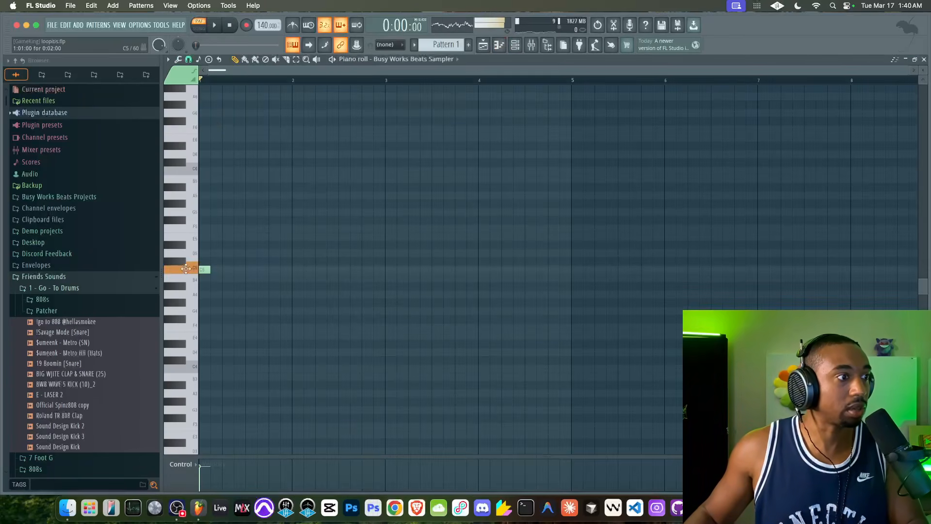
left_click_drag(212, 267, 300, 268)
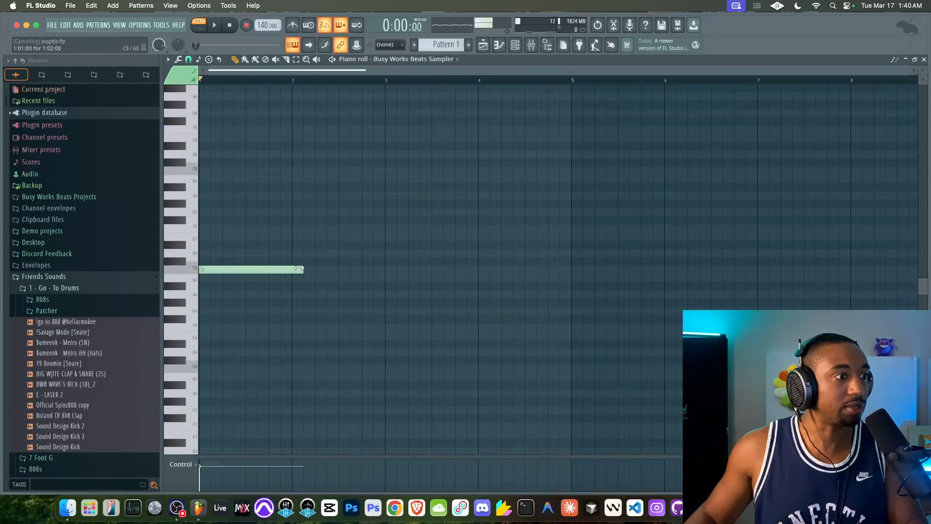
Add one-bar D#5 and G5 notes above the C5 at bar 1 to build a C minor chord
left_click(200, 270)
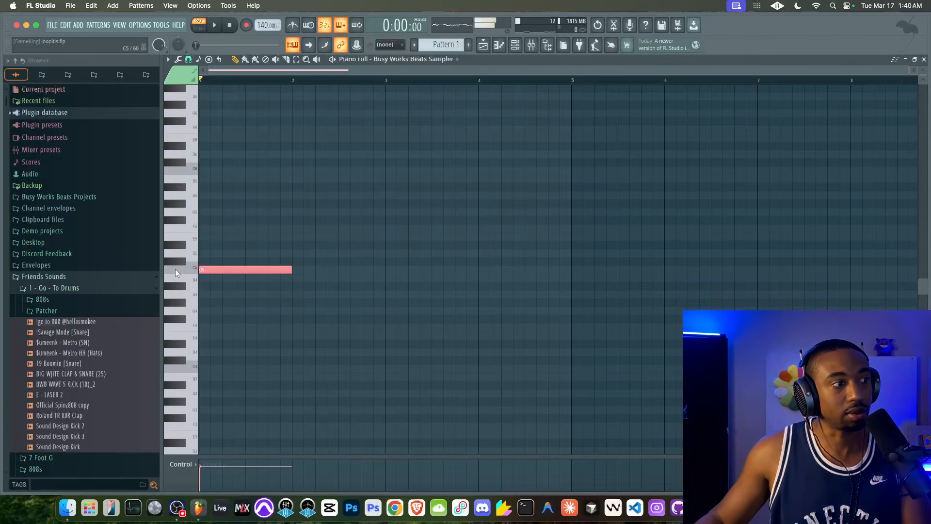
left_click(213, 245)
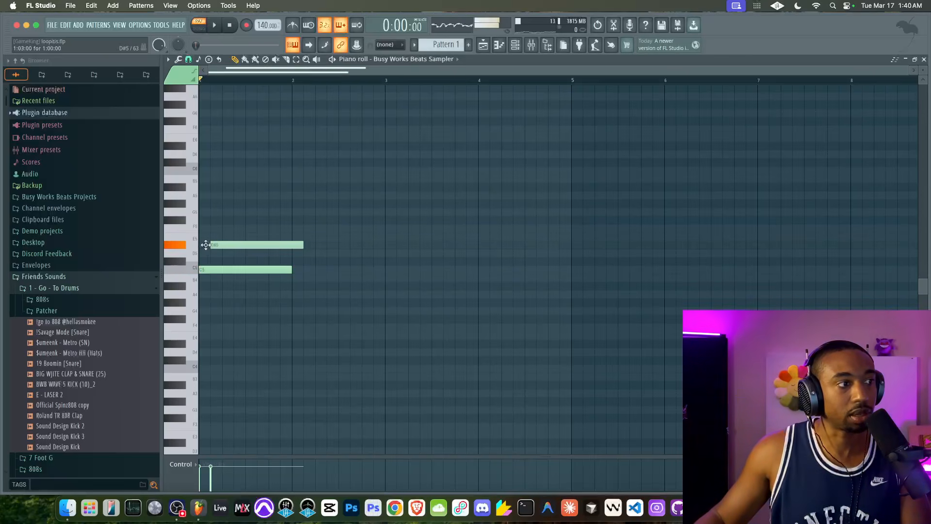
left_click(180, 271)
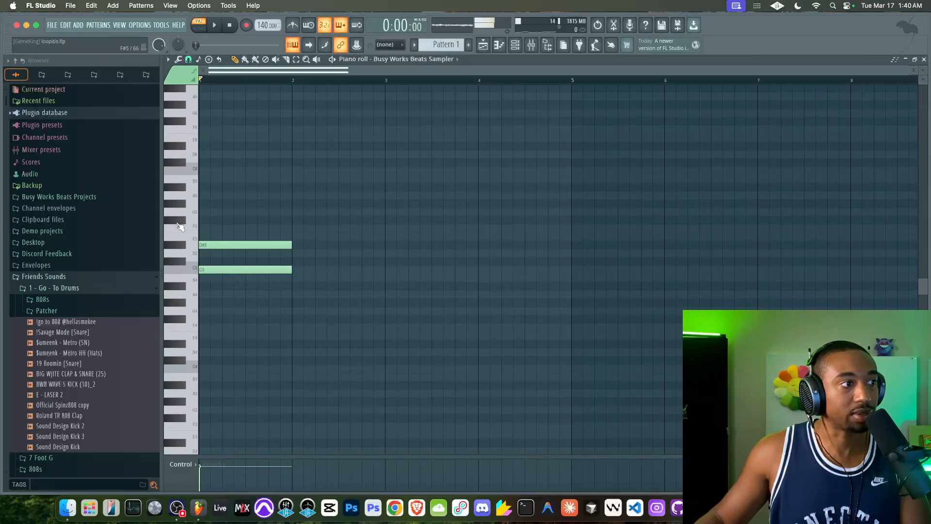
left_click(207, 213)
Duplicate the chord's root note down one and two octaves as C4 and C3
mouse_move(213, 271)
left_mouse_down()
mouse_move(262, 269)
mouse_move(194, 269)
left_mouse_up()
key("super+Down")
scroll(195, 270, "down", 1)
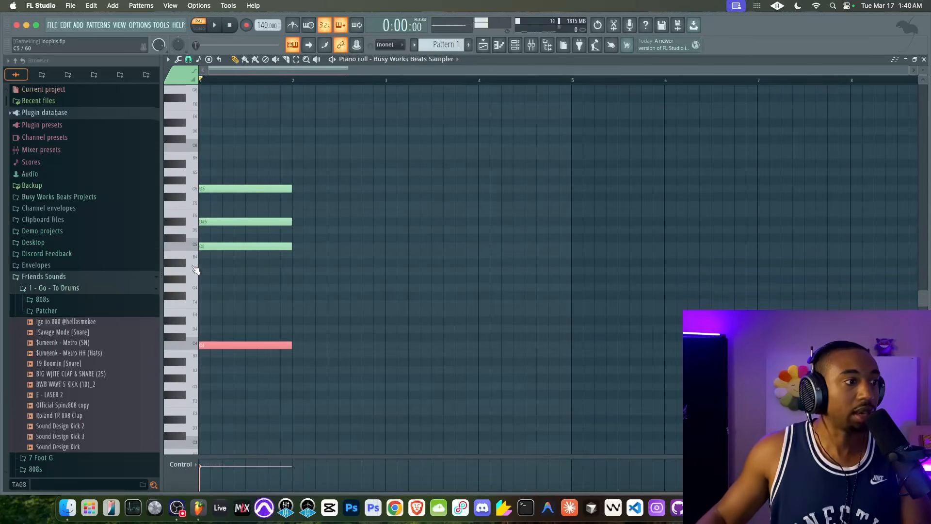
key("super+v")
key("super+Down")
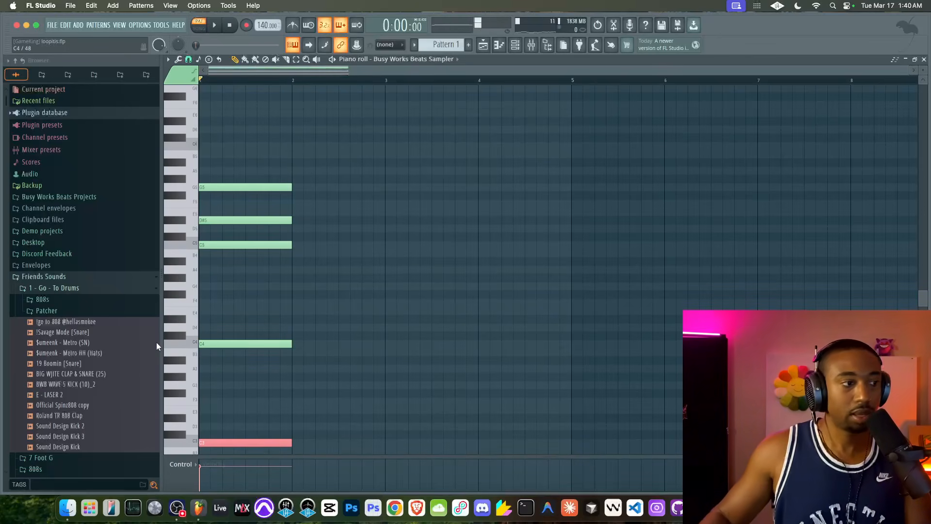
Select all notes of the chord, play it back, and show the Channel rack
left_click_drag(233, 142, 216, 454)
key("space")
key("space")
left_click(498, 45)
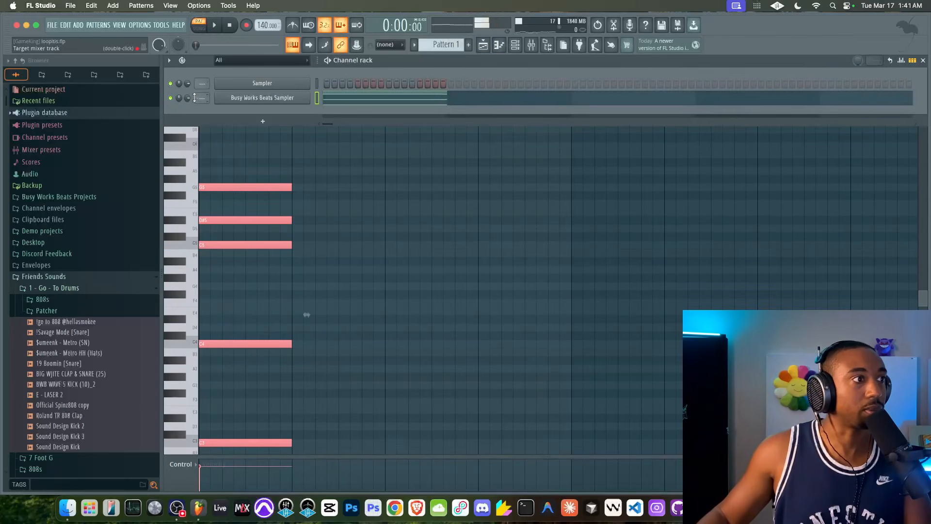
key("space")
key("space")
Duplicate the whole five-note chord from bar 1 into bar 2
left_click(304, 163, "super")
left_click_drag(279, 151, 258, 372)
left_click_drag(232, 443, 327, 442)
Lower the D#5 note in bar 2 by one semitone to D5
left_click(310, 221)
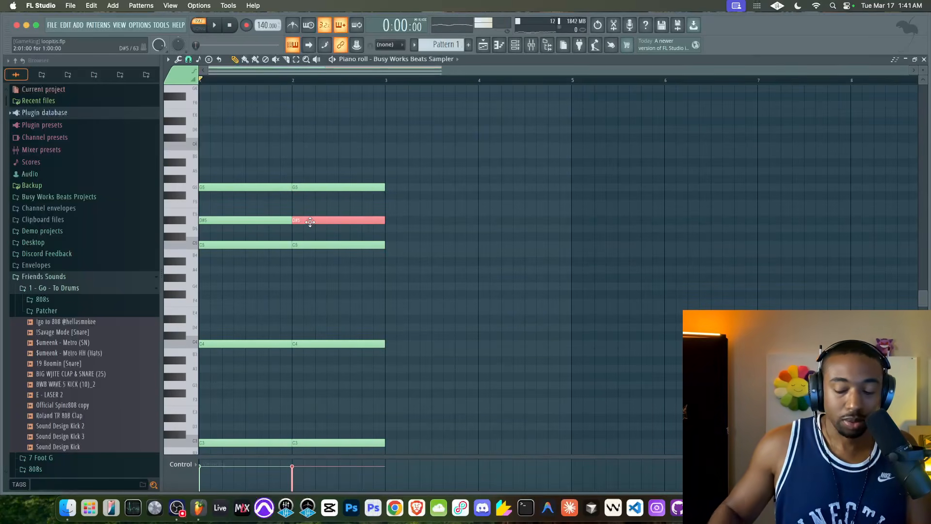
key("shift+Down")
left_click(330, 246)
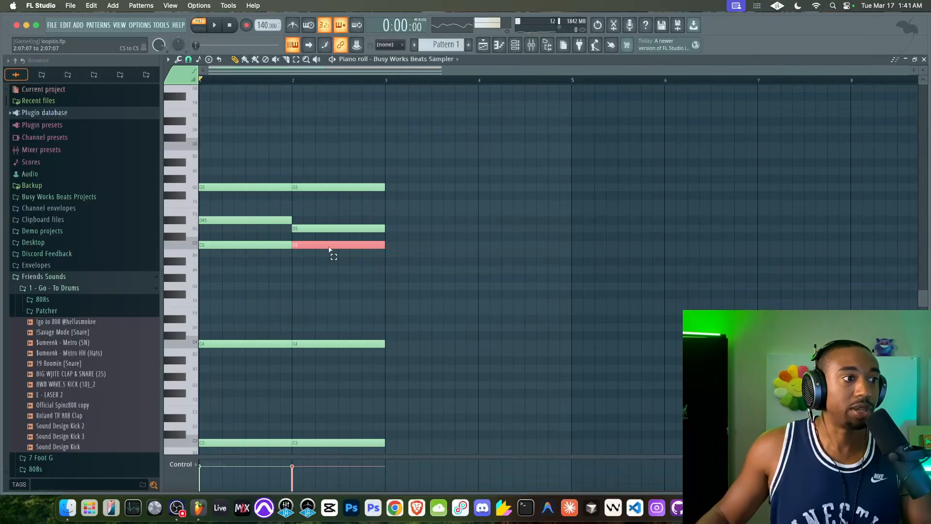
left_click(325, 228)
left_click_drag(331, 188, 320, 263)
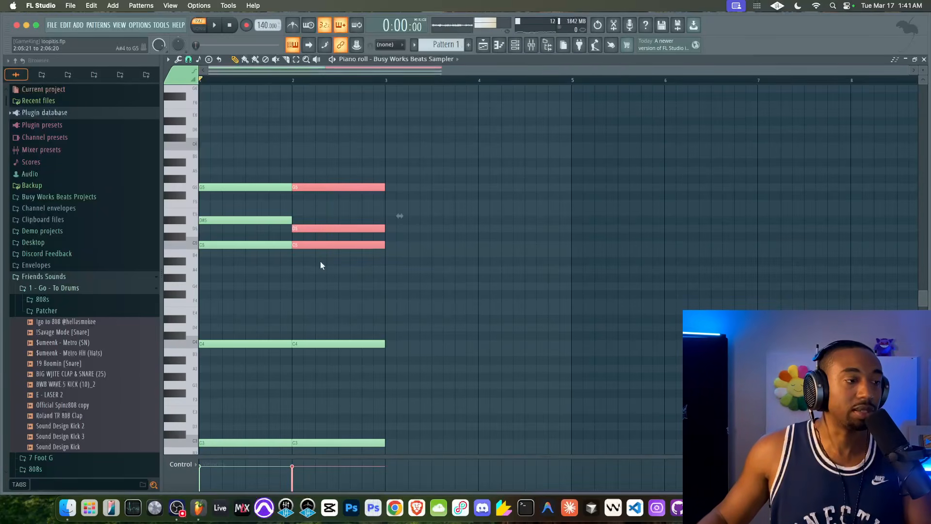
right_click(321, 264)
Play back the two chords, and duplicate them into bars 3 and 4
key("space")
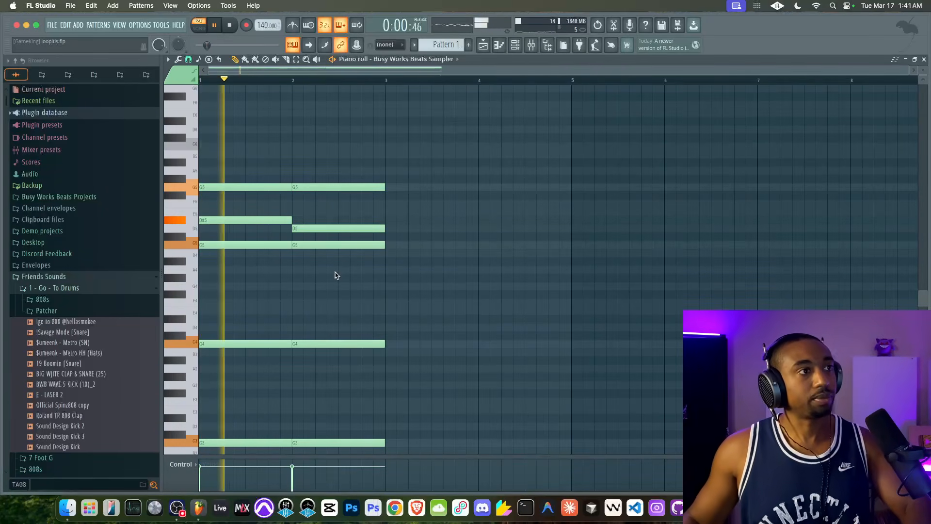
key("super+a")
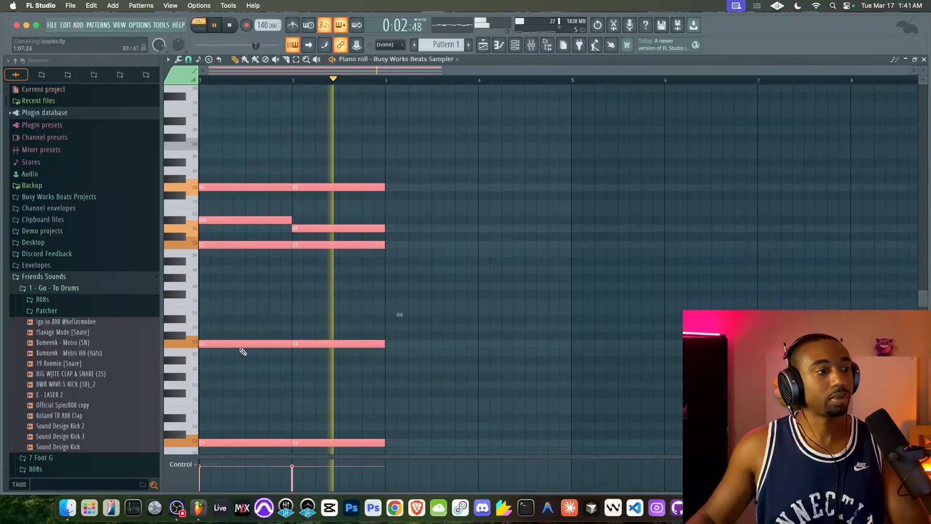
key("space")
key("ctrl+b")
left_click_drag(412, 346, 421, 346)
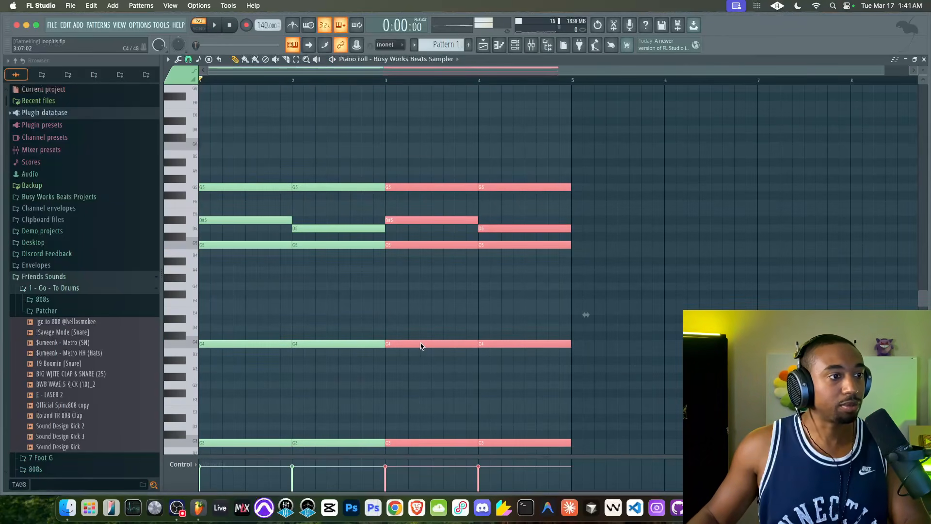
Duplicate the four-bar progression into bars 5 to 8 and play it back
scroll(432, 311, "down", 2)
left_click_drag(487, 125, 145, 444)
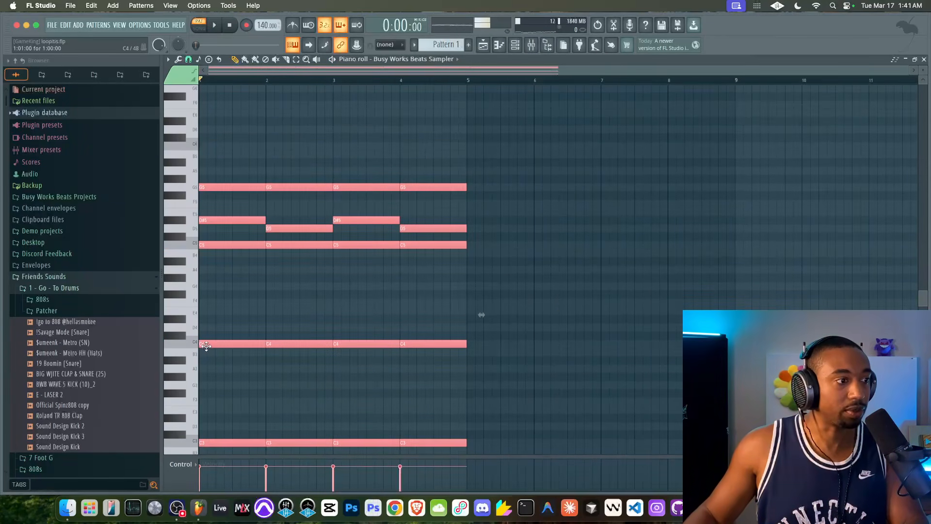
key("ctrl+b")
key("space")
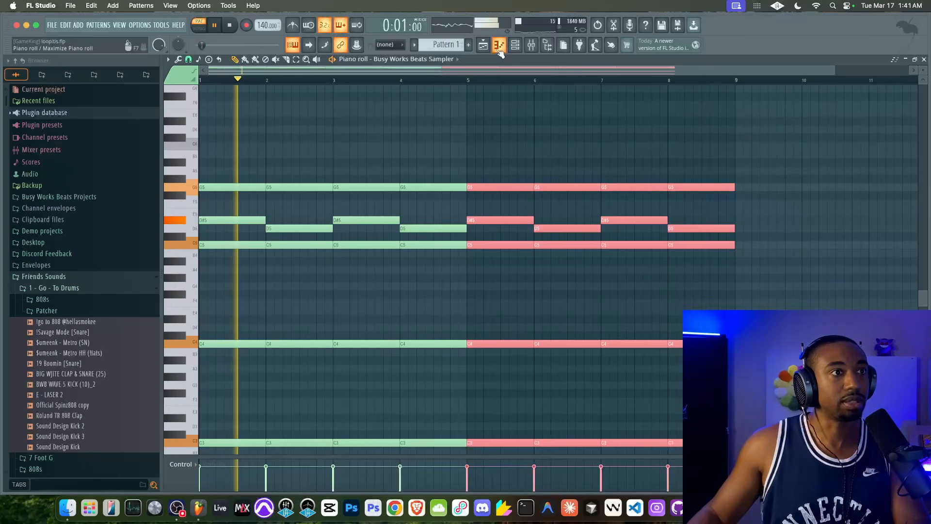
Place Pattern 1 at bar 1 on Track 1 of the Playlist and switch playback to song mode
key("F5")
left_click(302, 93)
left_click(199, 28)
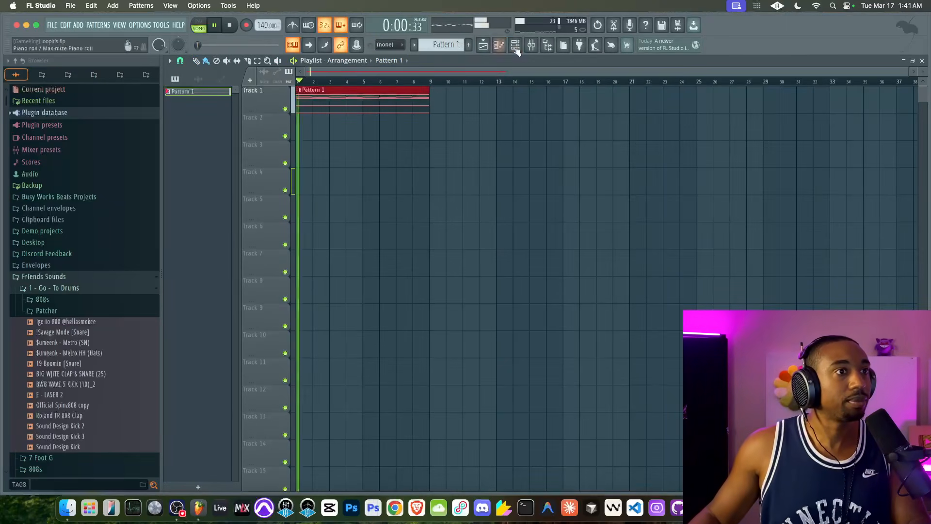
Set the sampler's synth filter drive to 0.11 and its master gain to 7.1, and close the plugin window
left_click(515, 44)
left_click(259, 95)
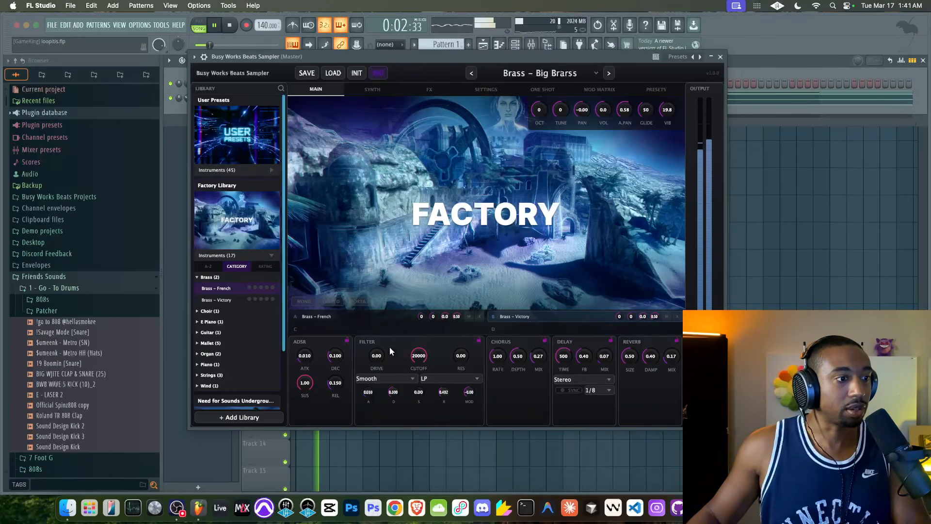
left_click(391, 92)
scroll(416, 264, "down", 5)
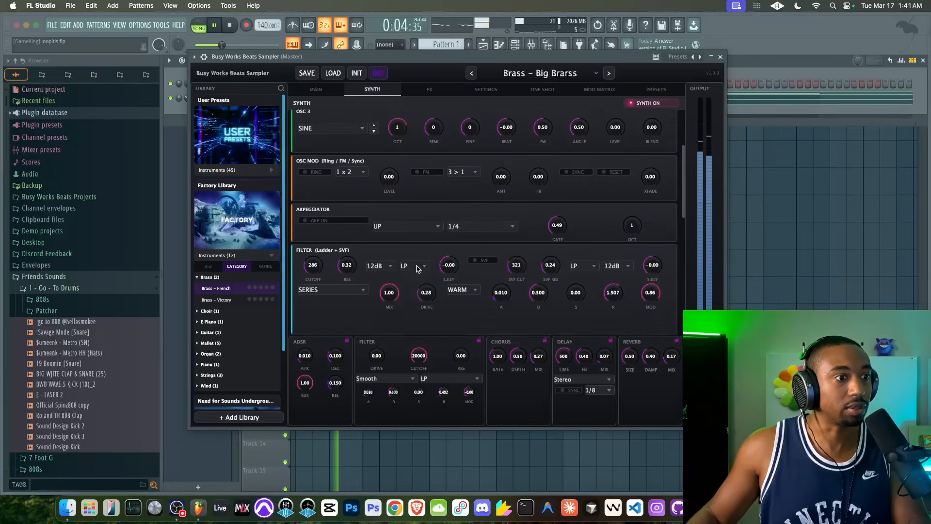
left_click_drag(426, 177, 426, 199)
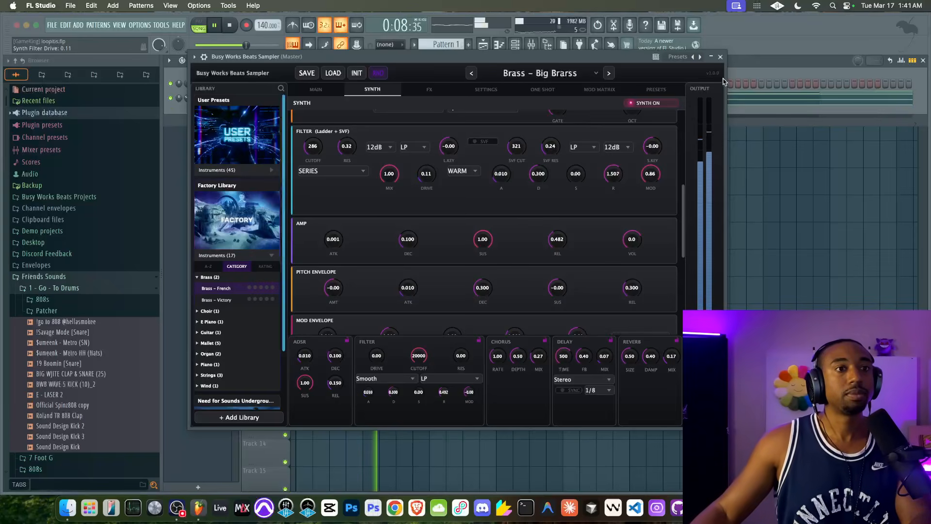
left_click_drag(704, 398, 704, 381)
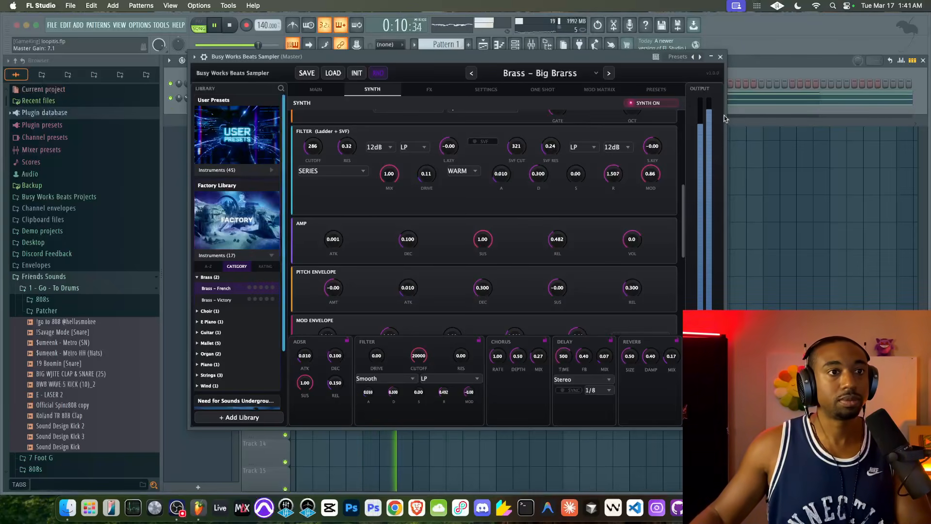
left_click(721, 57)
Stop playback, turn on the metronome, and duplicate the Pattern 1 clip to bar 9 on Track 1
right_click(447, 160)
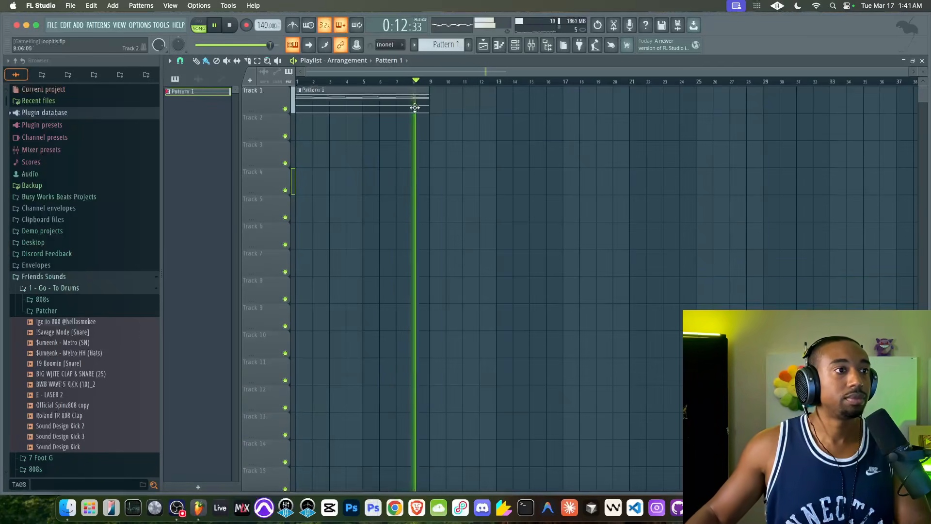
key("space")
left_click_drag(424, 114, 377, 97)
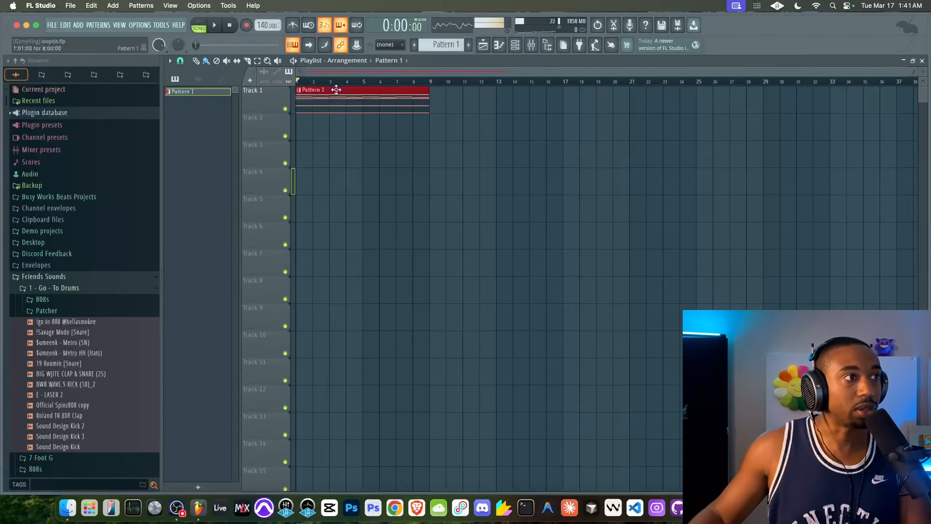
left_click(293, 26)
scroll(358, 125, "down", 1)
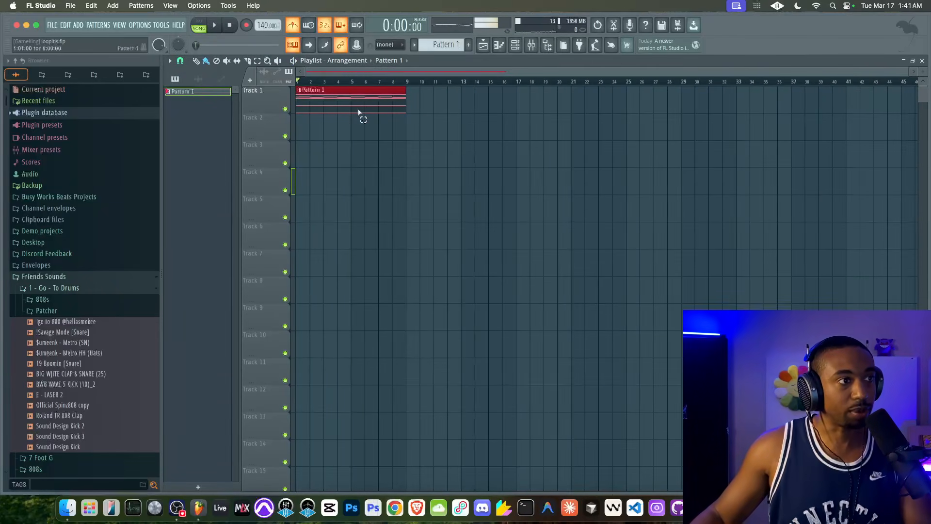
left_click_drag(360, 91, 302, 97)
left_click_drag(515, 82, 272, 85)
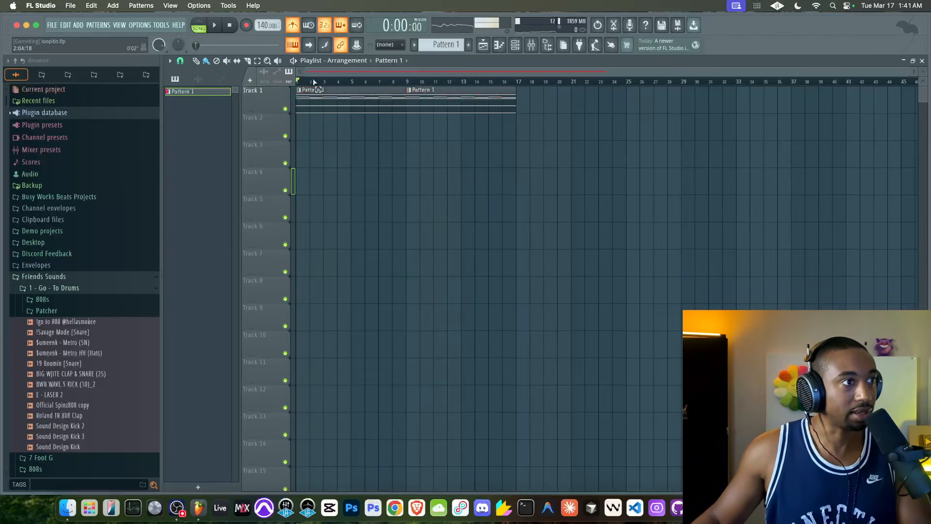
Save the project and make the pattern clip at bar 9 unique
key("super+s")
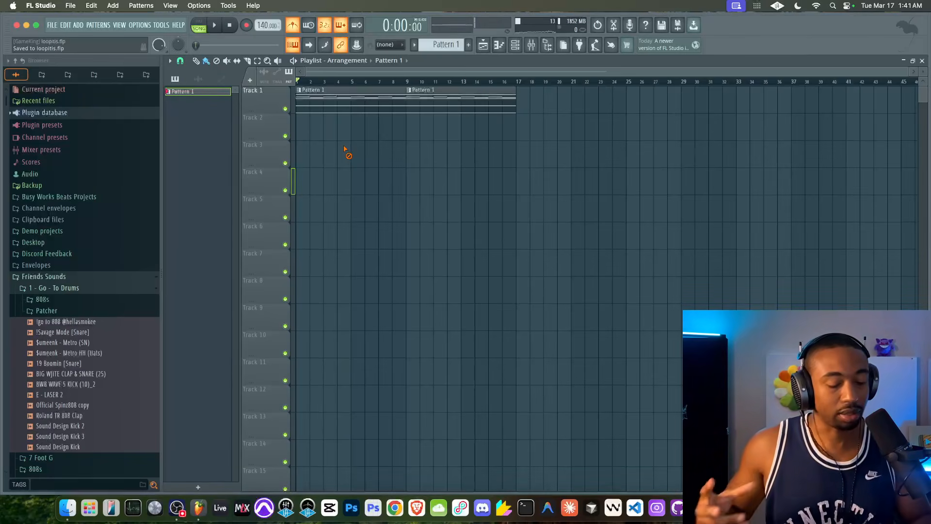
left_click(407, 91)
left_click(434, 183)
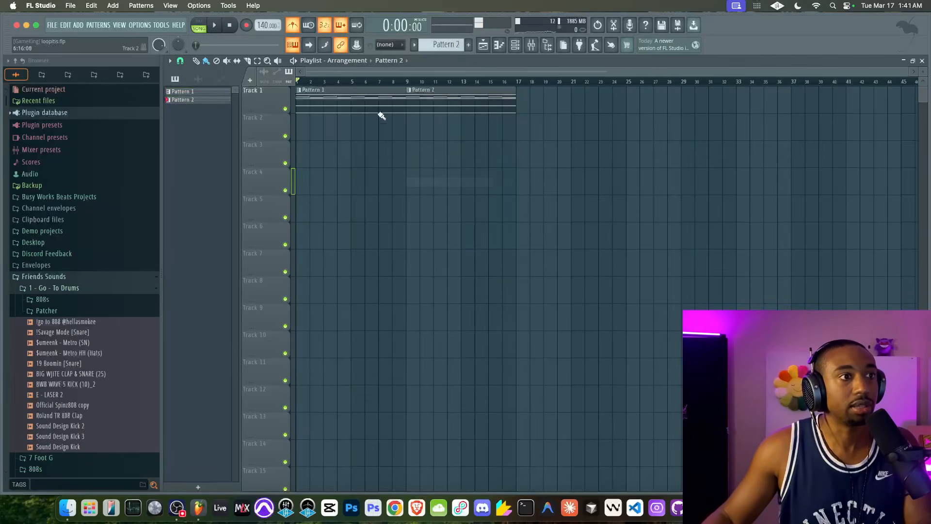
Open Pattern 2 in the piano roll and lower bar 2's two bass notes to G3 and G2
left_click(410, 89)
double_click(476, 97)
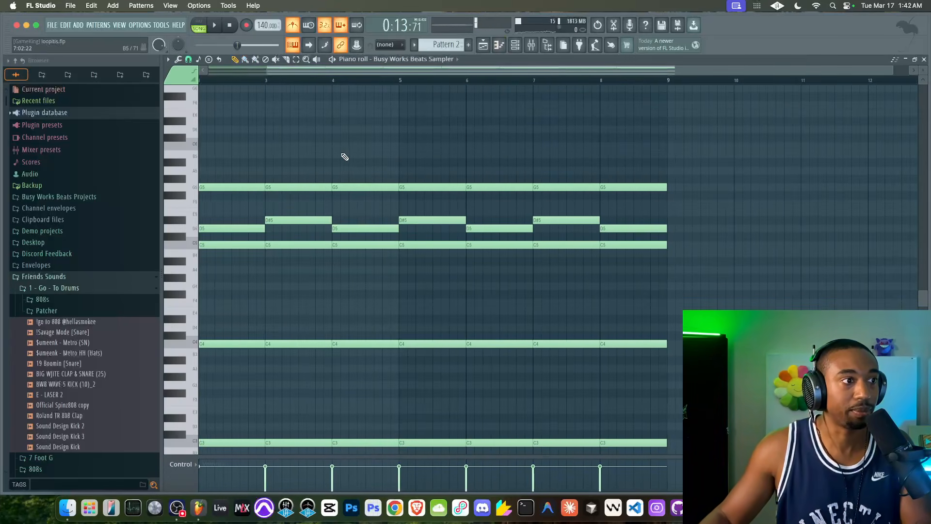
scroll(351, 180, "down", 3)
scroll(271, 289, "down", 1)
left_click_drag(258, 275, 251, 426)
scroll(251, 426, "down", 4)
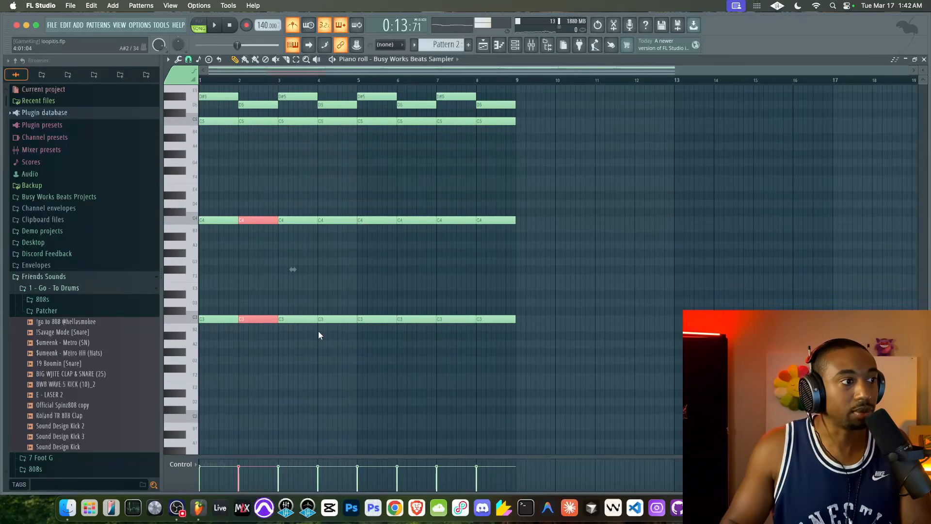
key("Down")
key("Down")
key("Down")
key("Down")
key("Down")
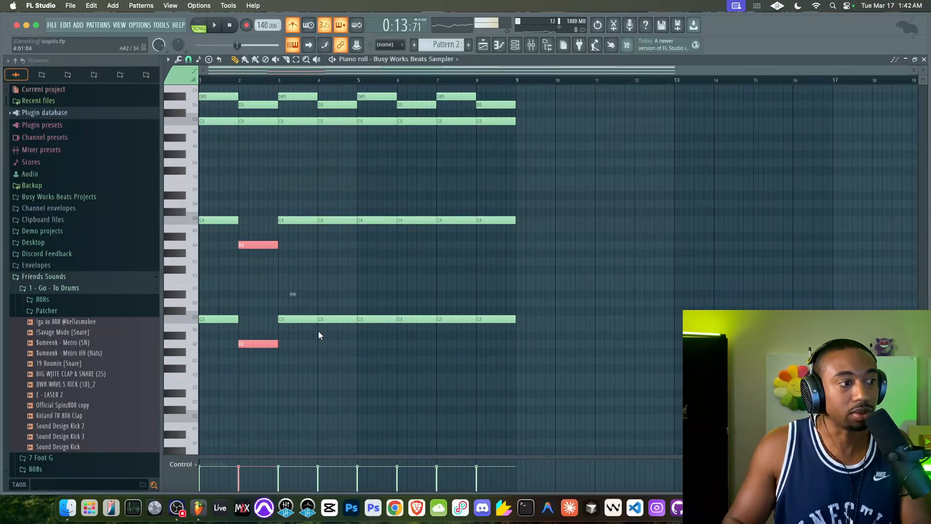
Lower bar 3's bass notes to G#3 and G#2, and raise bar 4's bass notes to C#4 and C#3
left_click_drag(308, 335, 297, 174)
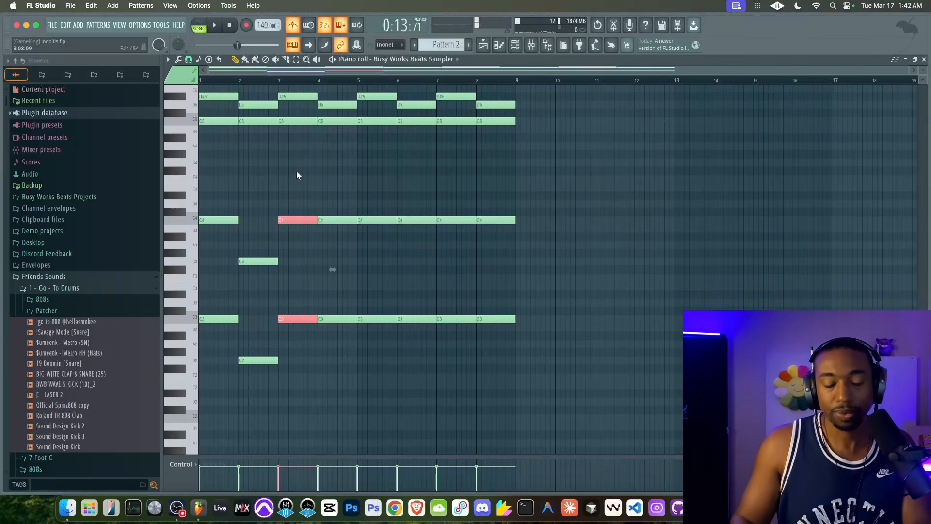
key("Down")
key("Down")
key("Down")
key("Down")
left_click_drag(297, 200, 277, 258)
left_click_drag(332, 217, 334, 356)
key("shift+Up")
Play back Pattern 2 to hear the edited bass movement over its first four bars
left_click_drag(200, 217, 210, 345)
left_click_drag(308, 208, 339, 224)
left_click_drag(318, 304, 341, 316)
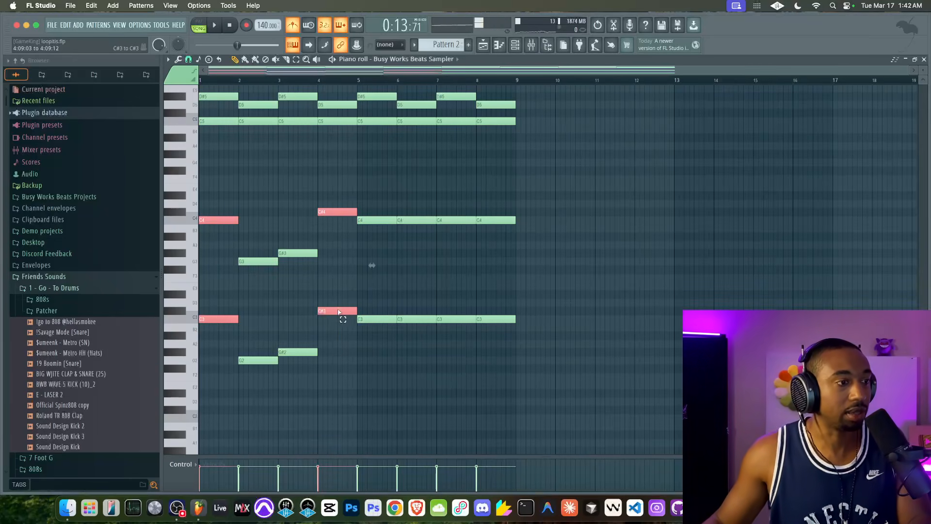
key("space")
right_click(336, 342)
key("space")
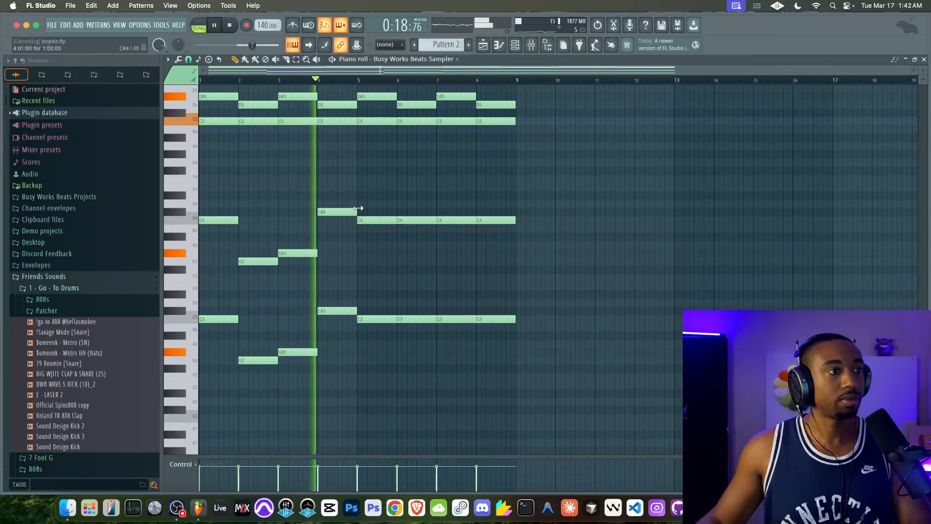
Delete all of Pattern 2's notes from bar 5 onward and turn on the metronome
scroll(377, 199, "up", 1)
scroll(447, 266, "up", 1)
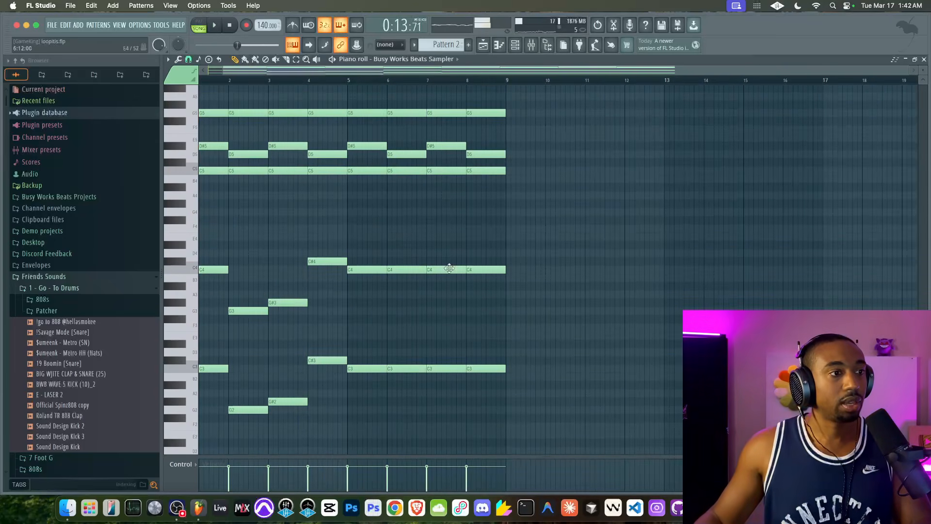
left_click_drag(551, 395, 364, 78)
key("Delete")
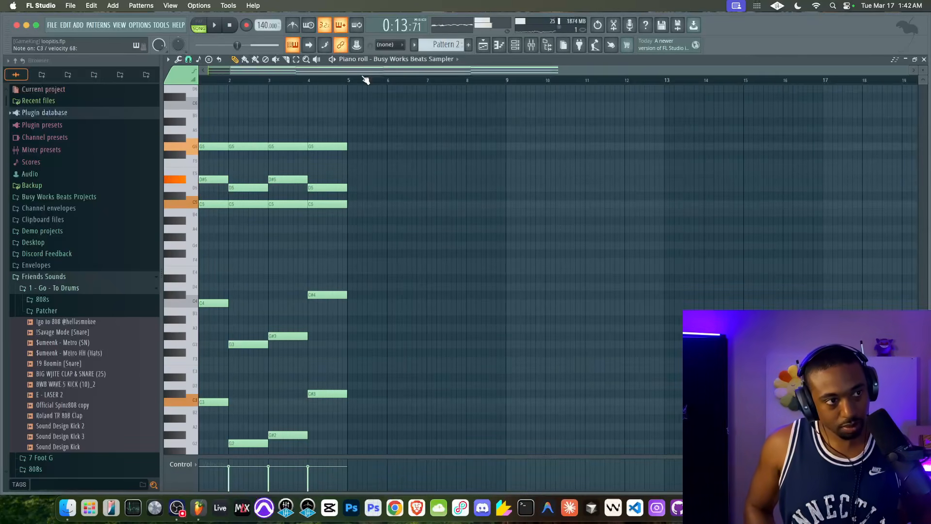
left_click(292, 26)
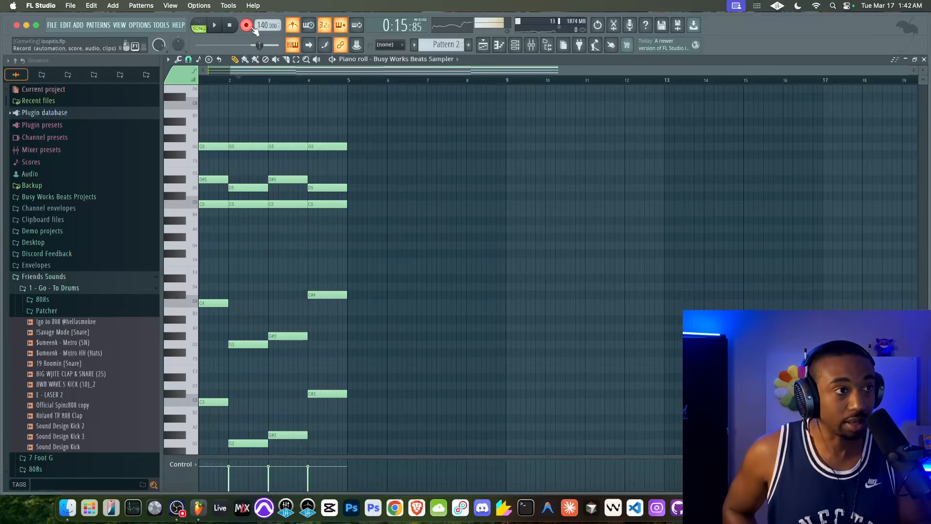
Record a take of chords from bar 5 of Pattern 2, and undo the recorded notes
key("space")
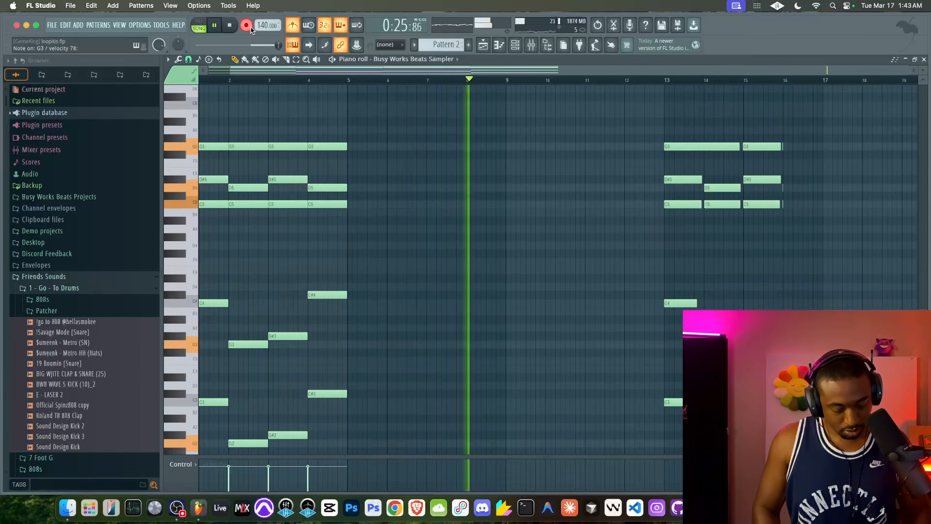
key("space")
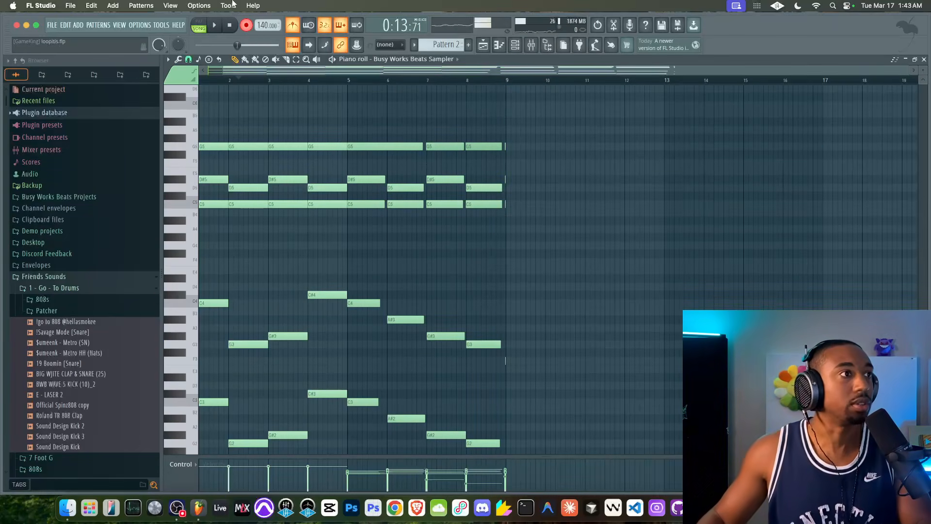
key("super+z")
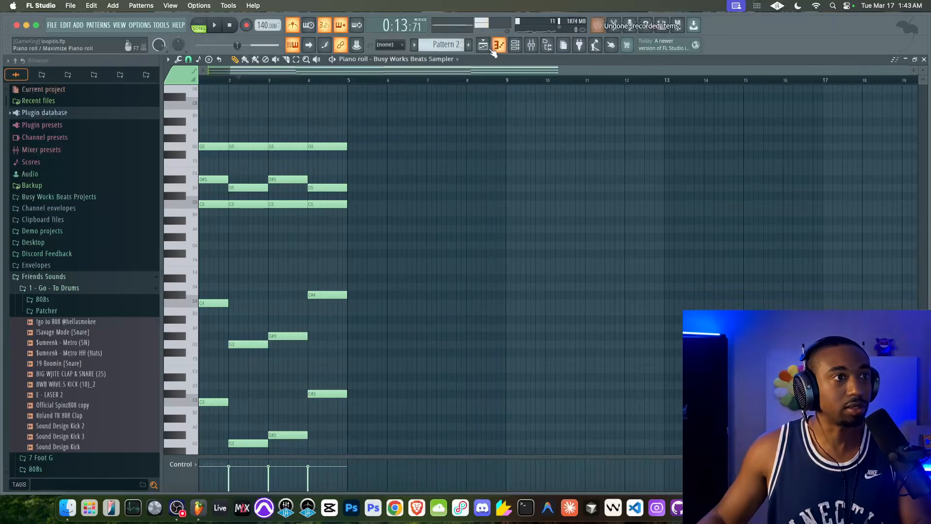
Extend the Pattern 2 clip to bar 29 in the Playlist and record new chords into it, starting playback at bar 11
left_click(483, 45)
right_click(466, 82)
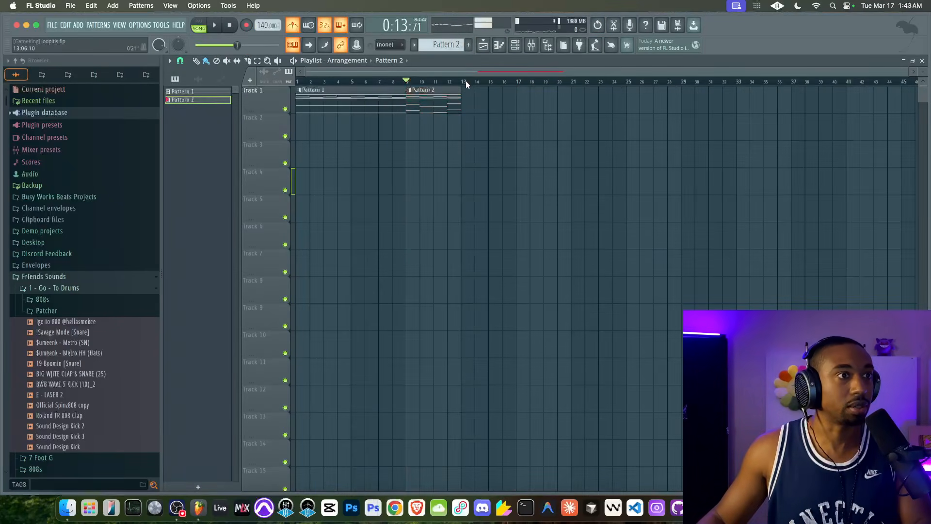
left_click_drag(459, 104, 681, 101)
left_click(432, 82)
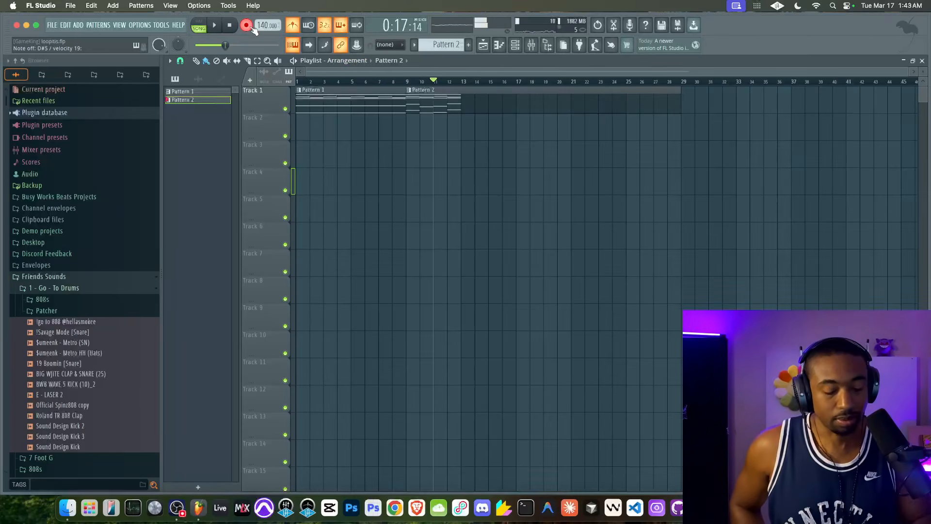
key("space")
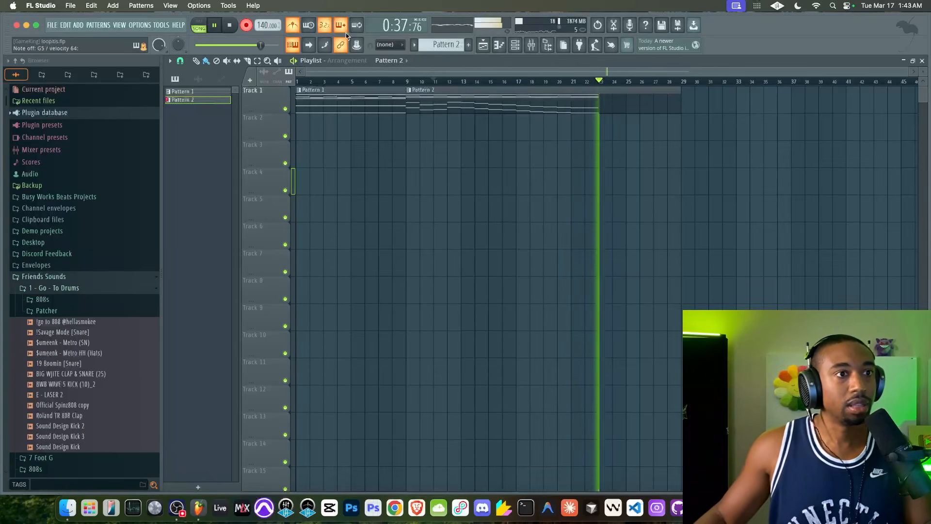
key("space")
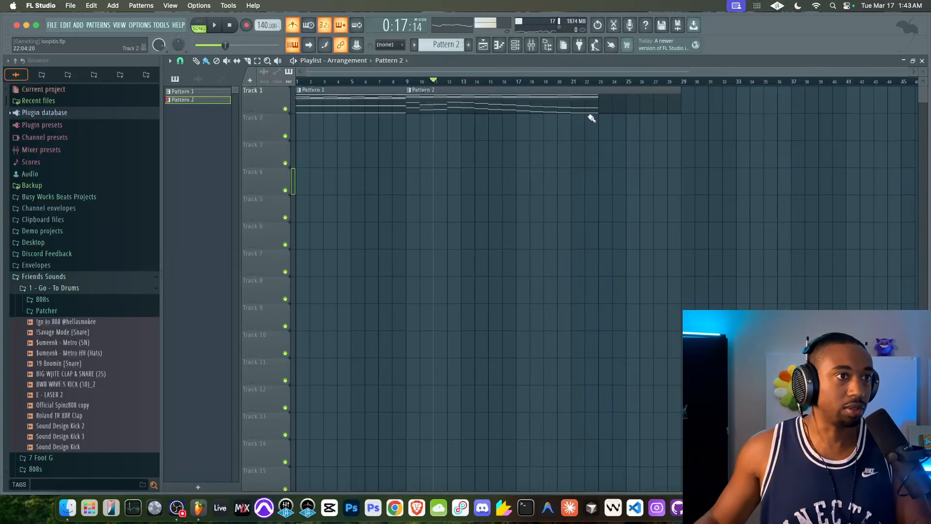
Shorten the Pattern 2 clip to end at bar 17, and review the recorded chords in playback and the piano roll
left_click_drag(679, 107, 517, 119)
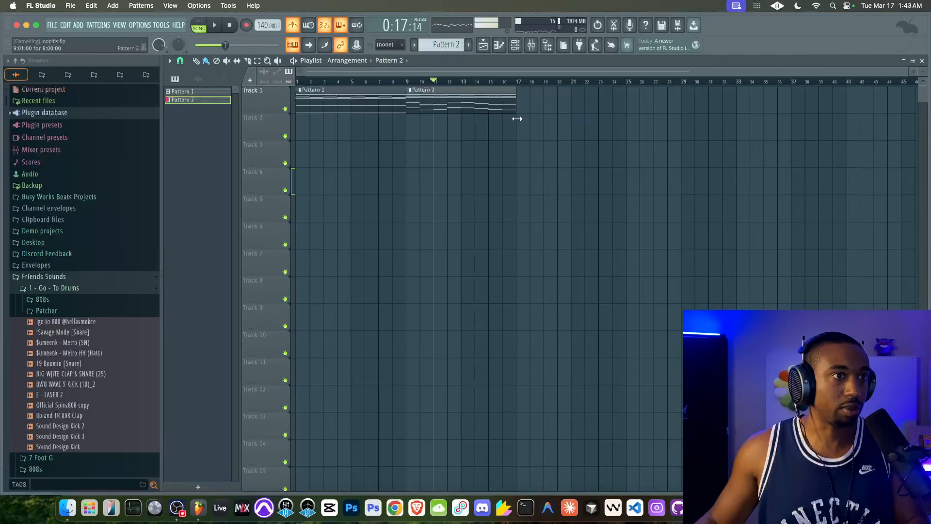
key("space")
double_click(488, 104)
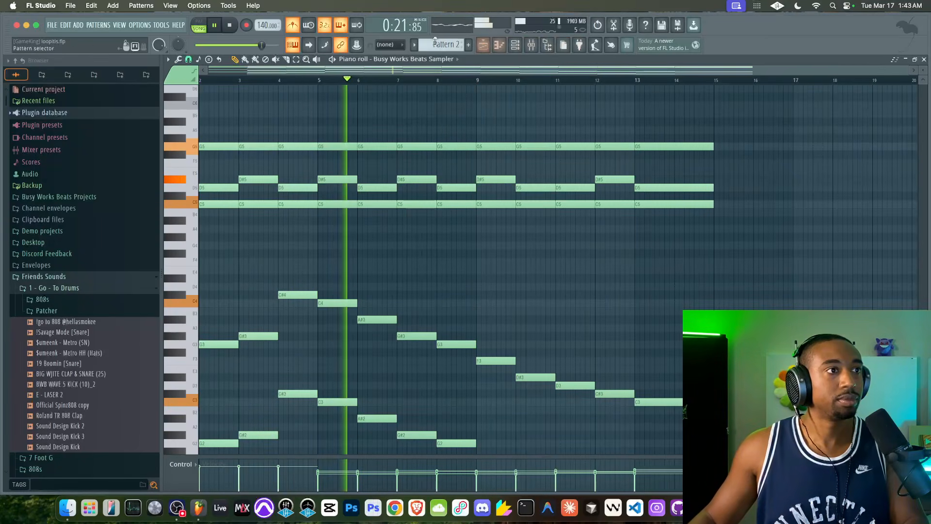
left_click(484, 46)
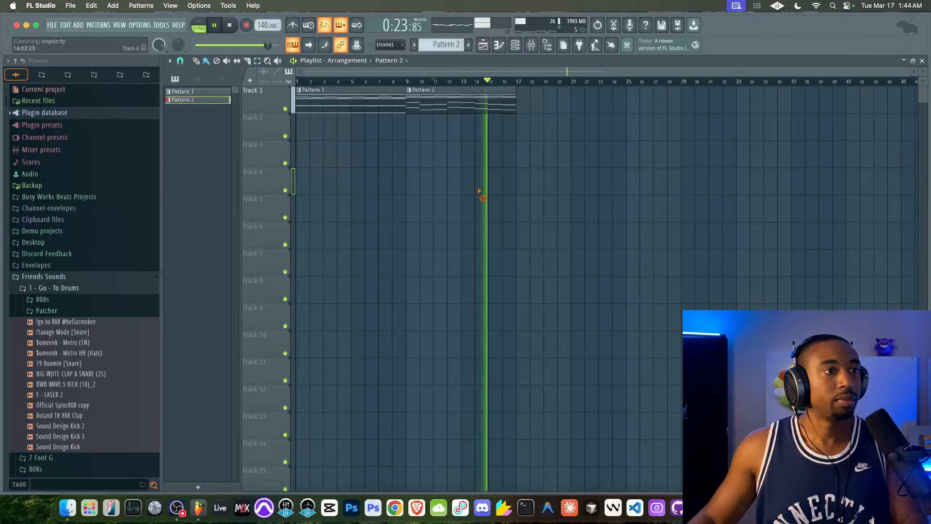
key("space")
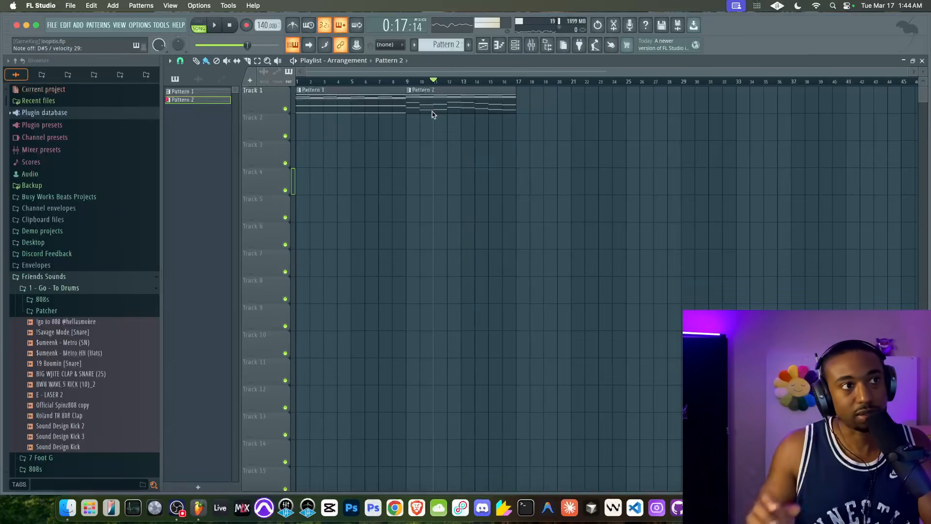
Play the song from the start and examine Pattern 1's upper chord notes and low notes in the piano roll
left_click(230, 26)
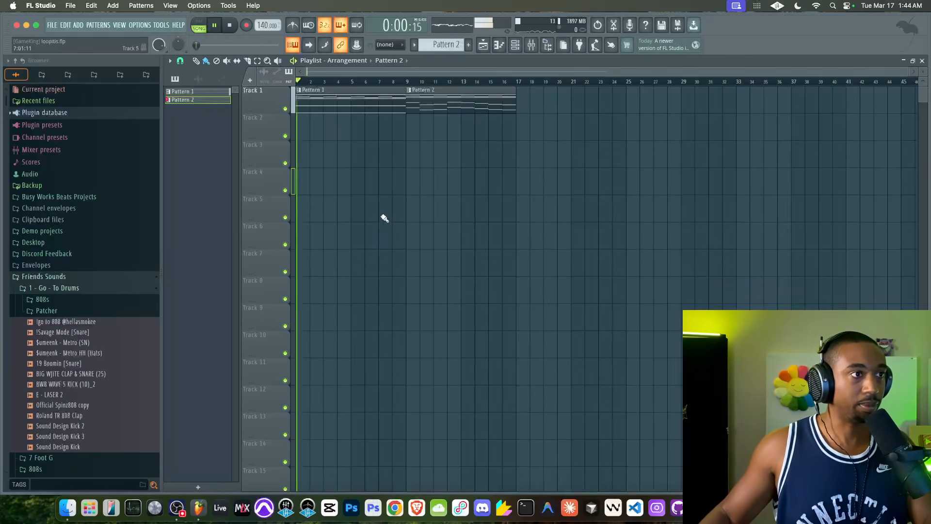
double_click(395, 104)
scroll(304, 149, "left", 5)
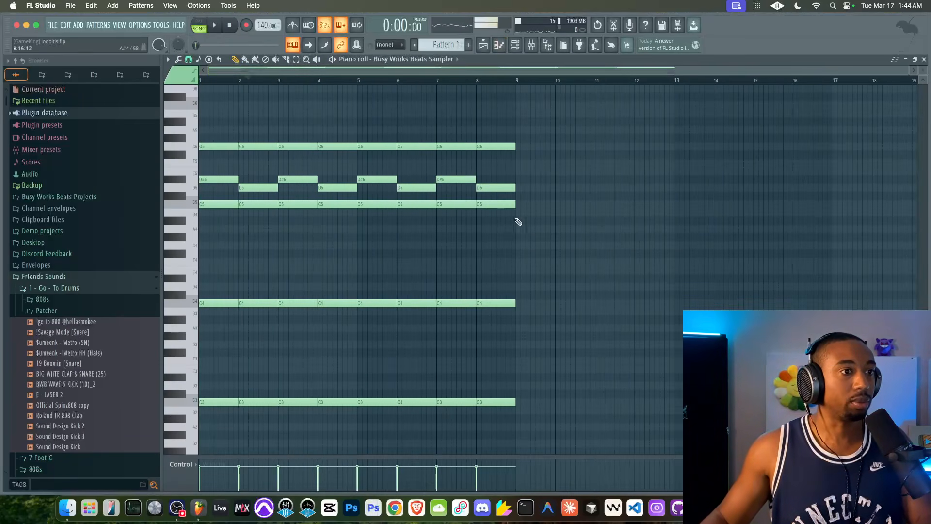
left_click_drag(533, 232, 188, 135)
scroll(472, 207, "down", 3)
left_click_drag(506, 192, 112, 397)
left_click(482, 46)
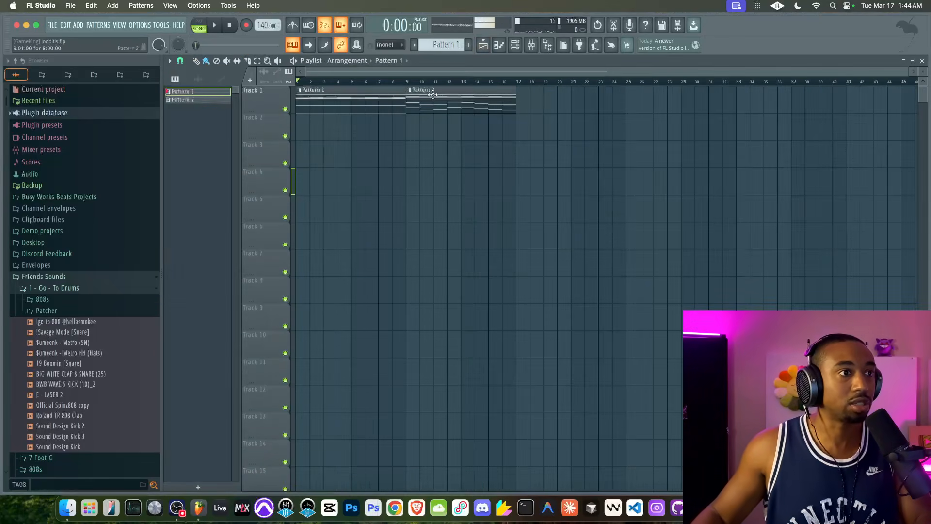
Rename Track 1 in the Playlist as Harmony/Contrast
double_click(267, 101)
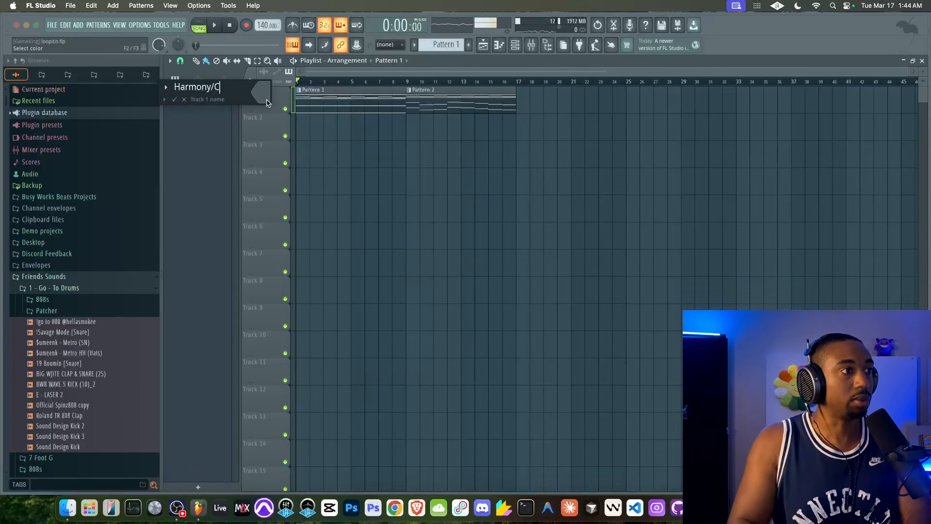
type("Harmony/Contrast")
key("Return")
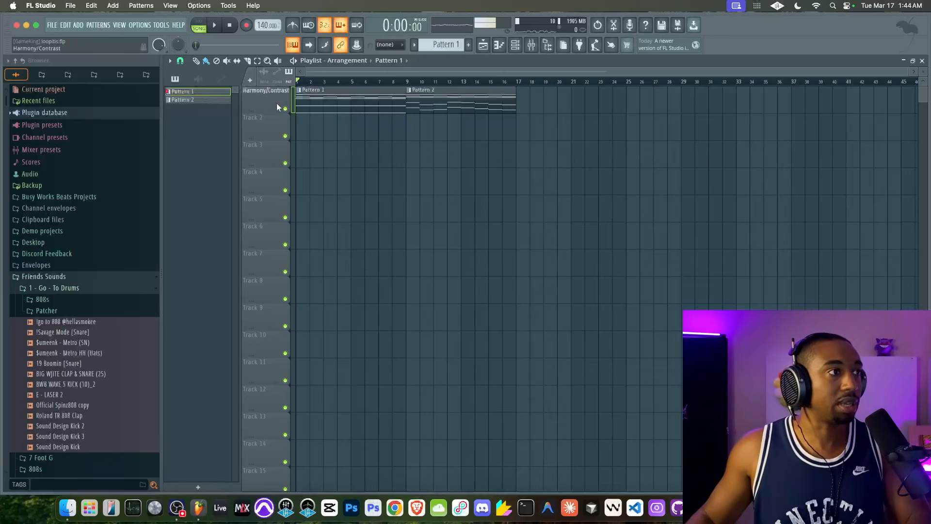
Duplicate the Pattern 1 and Pattern 2 clips to bar 17 and merge the two copies into one pattern clip
key("ctrl+a")
left_click_drag(347, 98, 569, 100)
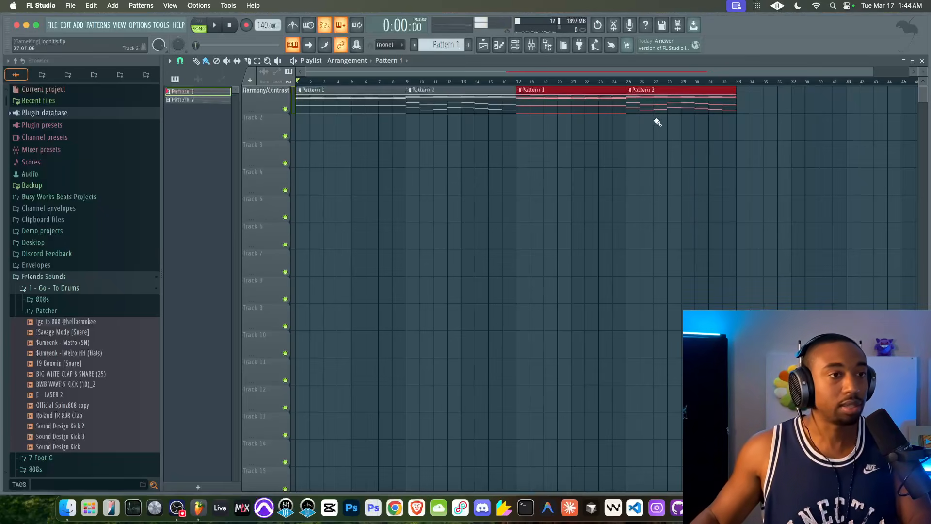
key("super+g")
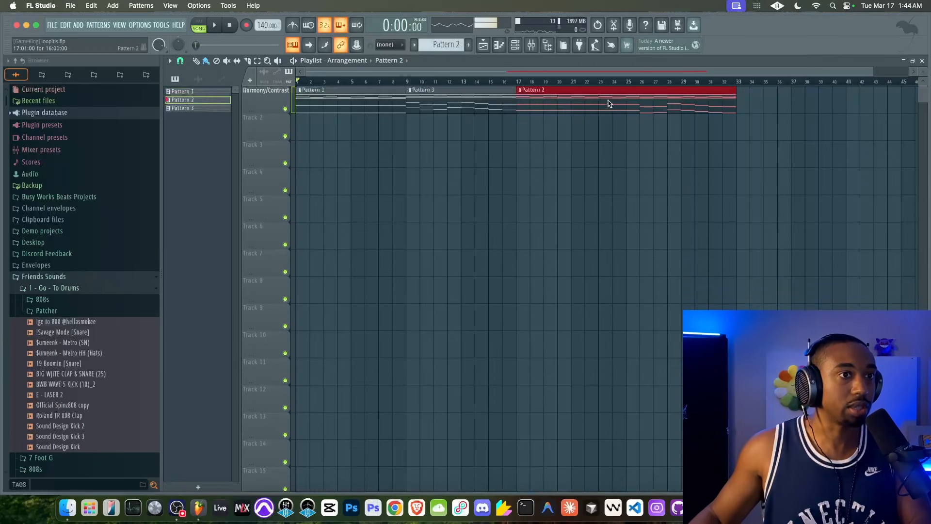
Select bars 17 to 33, open the merged clip in the piano roll, and remove all its low notes below the upper chords
left_click(517, 82)
left_click_drag(517, 82, 296, 83)
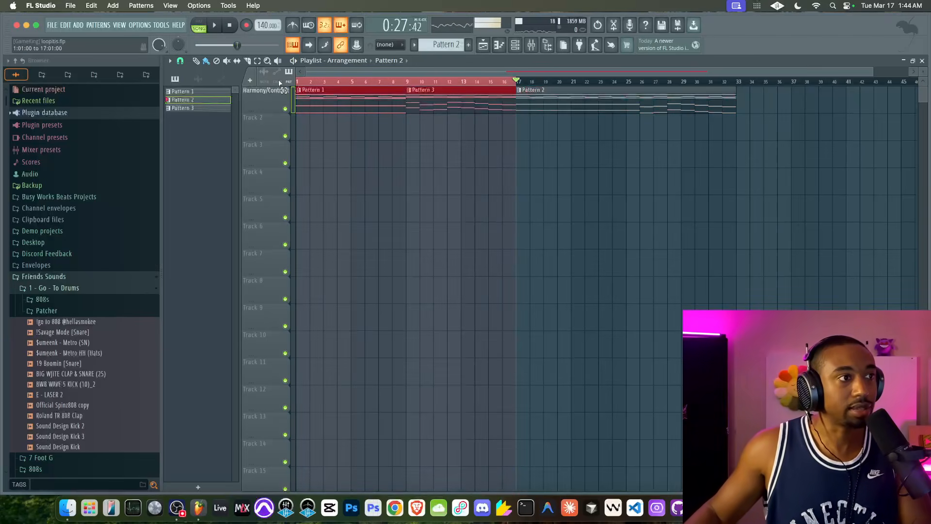
left_click_drag(517, 82, 741, 98)
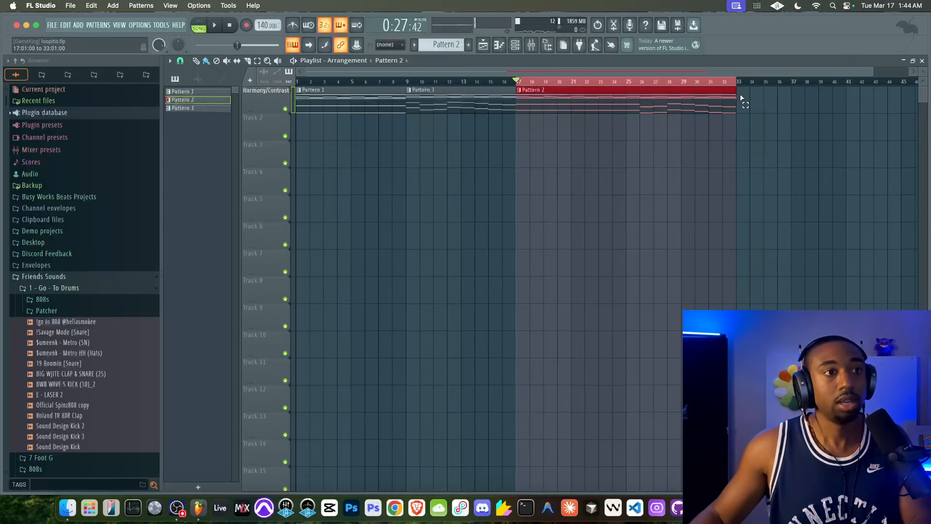
double_click(638, 106)
scroll(414, 171, "left", 2)
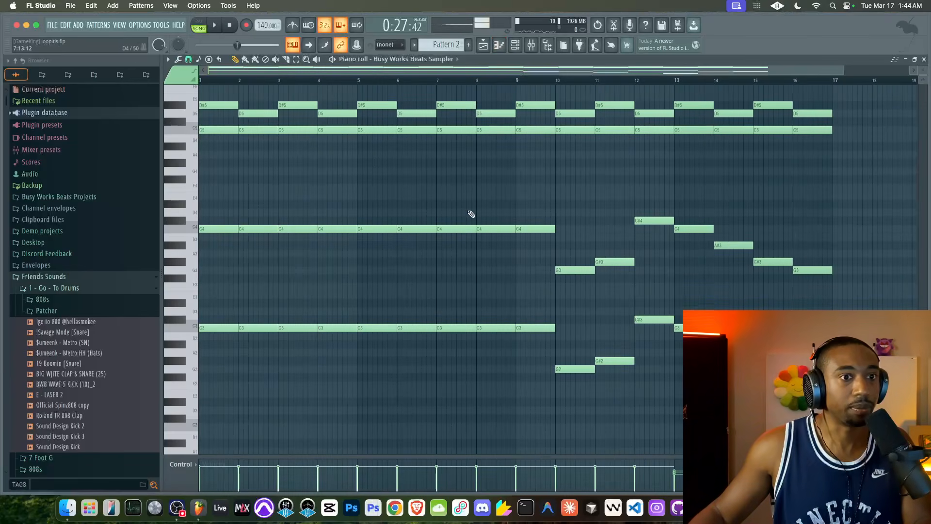
scroll(467, 215, "down", 1)
left_click_drag(669, 212, 160, 395)
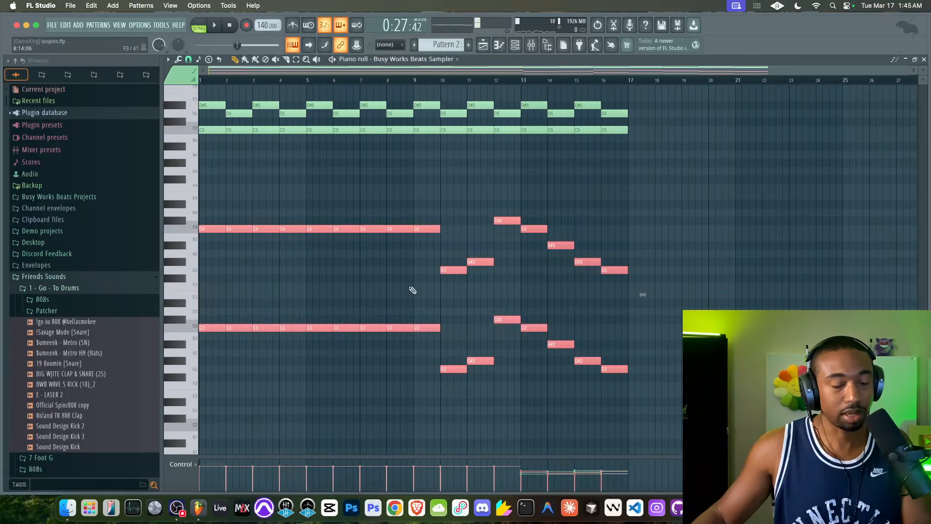
key("Delete")
Add a second Busy Works Beats Sampler channel to the Channel rack and close its plugin window
left_click(516, 45)
left_click(267, 122)
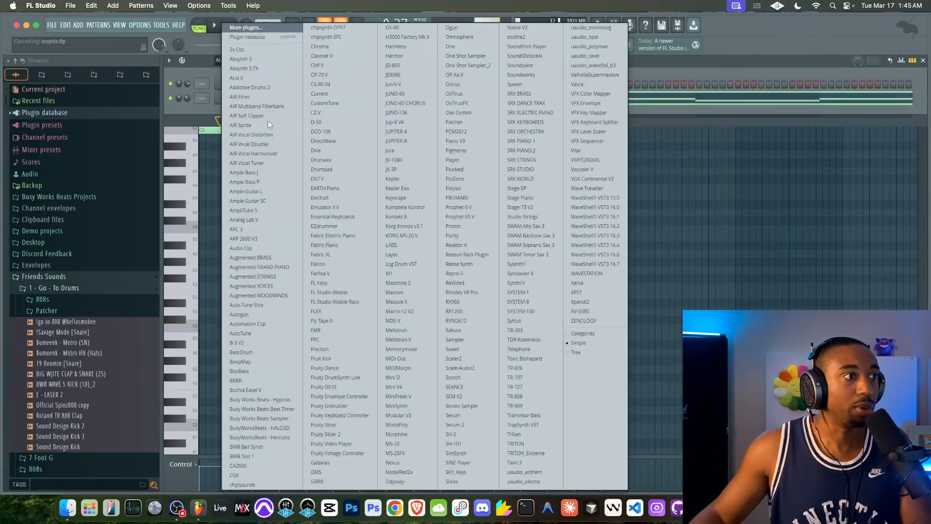
left_click(280, 419)
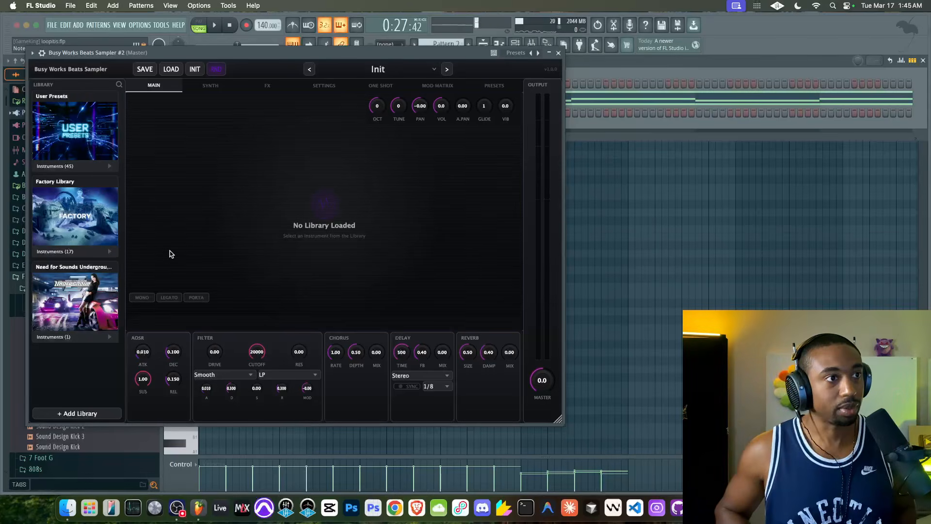
left_click(558, 53)
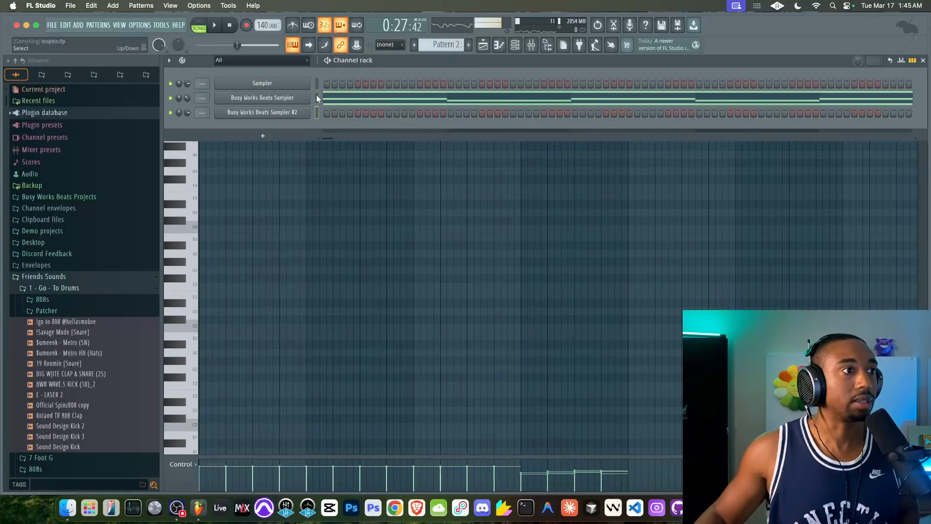
Select the first Busy Works Beats Sampler channel and switch to the empty Pattern 4
left_click(317, 98)
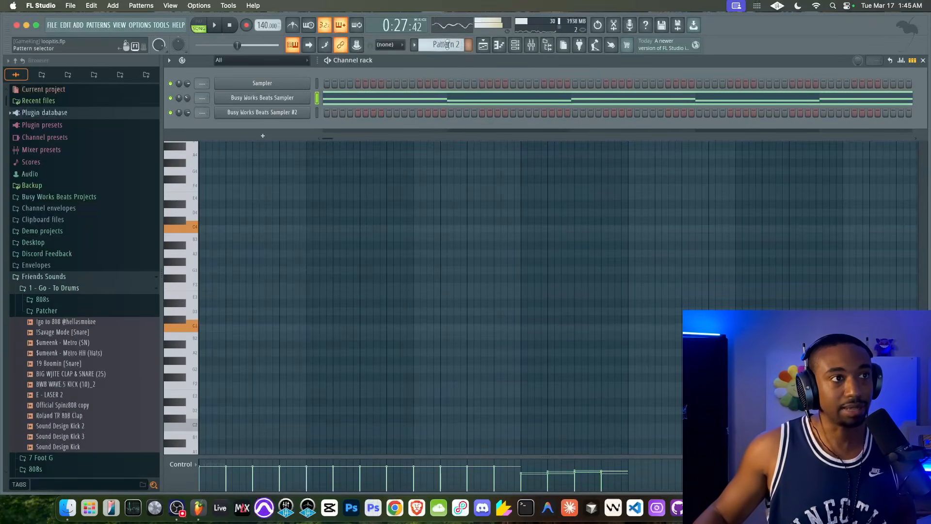
scroll(444, 44, "down", 1)
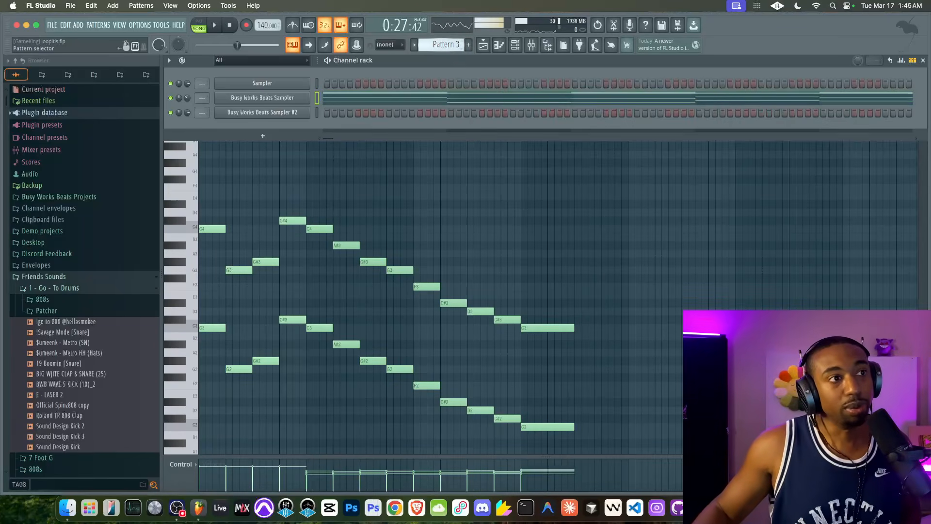
scroll(447, 44, "down", 1)
Load the Moog Starter user preset into Busy Works Beats Sampler #2 and raise its master level to 8.6
left_click(306, 114)
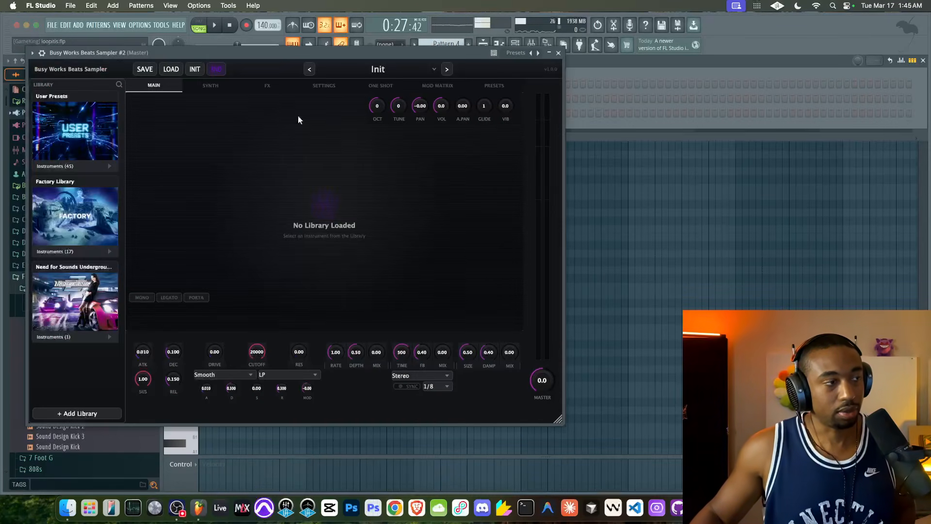
left_click(96, 168)
left_click(62, 192)
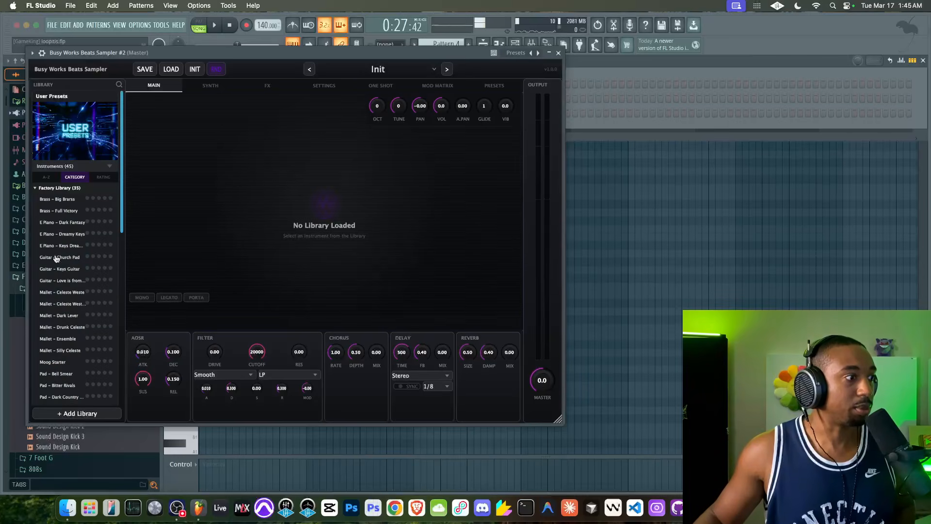
scroll(56, 270, "down", 10)
scroll(58, 267, "up", 3)
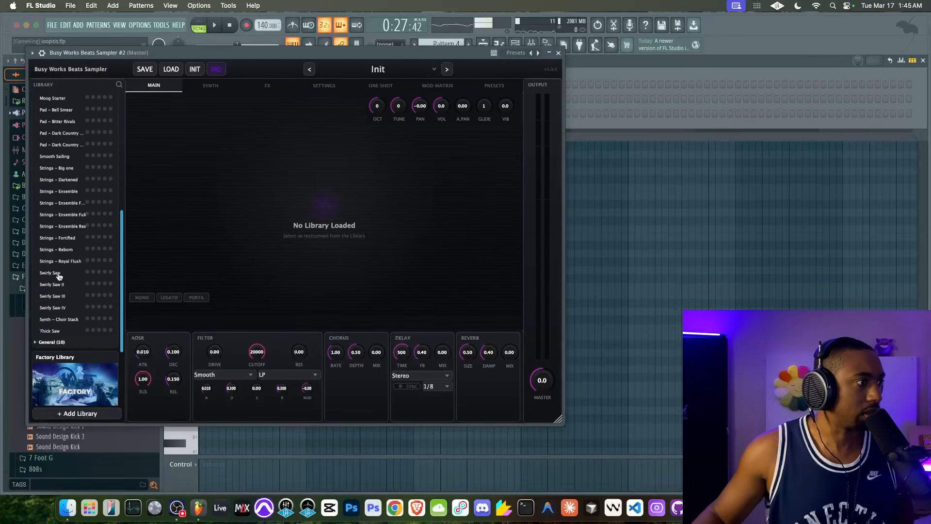
scroll(59, 242, "up", 5)
left_click(61, 161)
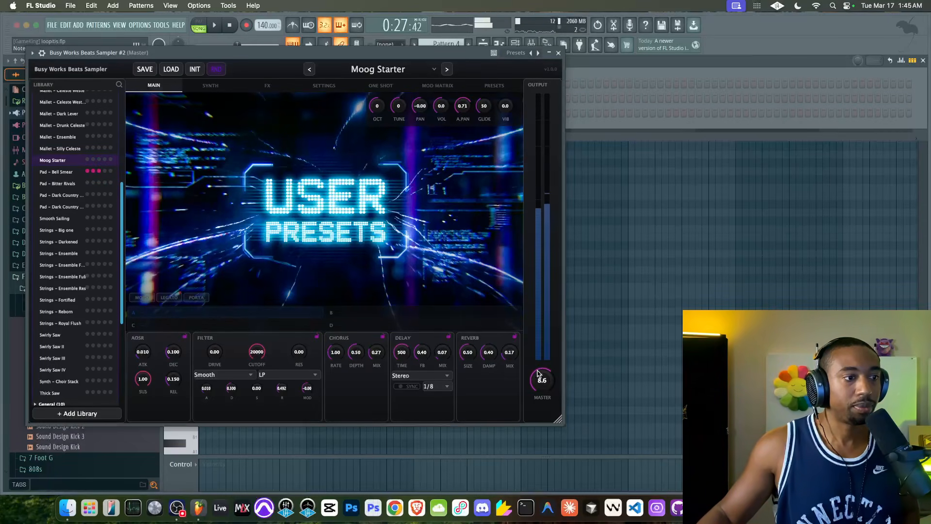
left_click(559, 53)
Paste the removed low notes into Pattern 4 and place its clip on Track 2 from bar 17
key("F6")
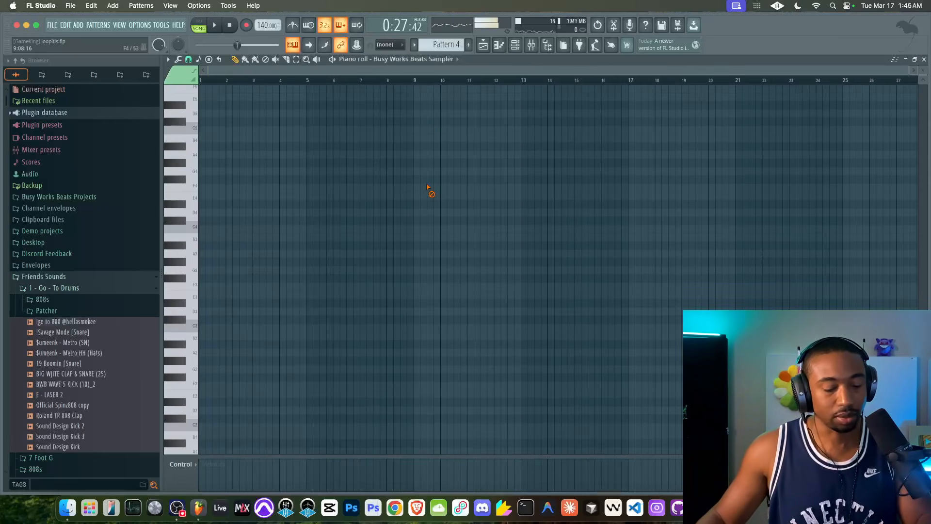
left_click(483, 45)
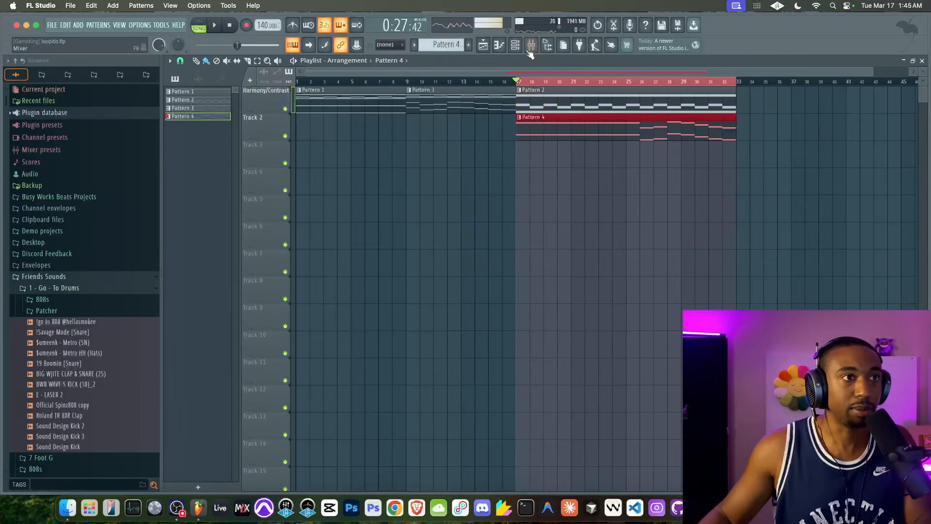
left_click(515, 45)
Look through the effects of Busy Works Beats Sampler #2 and set its main ADSR sustain to 0.00
left_click(300, 111)
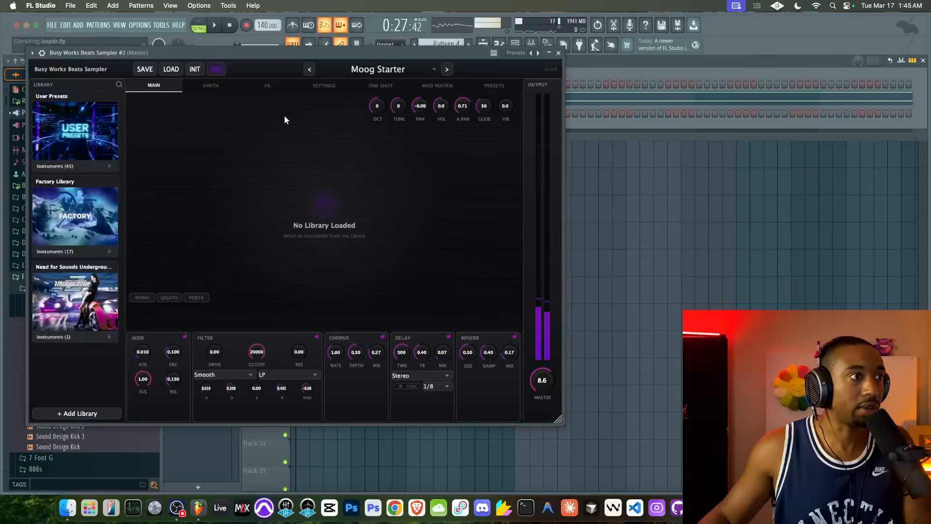
left_click(267, 84)
scroll(178, 249, "down", 6)
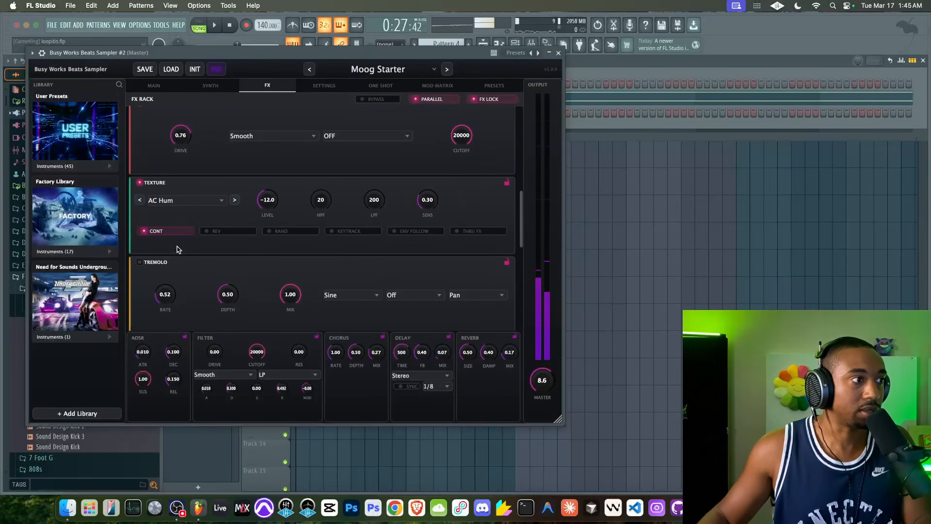
left_click(173, 87)
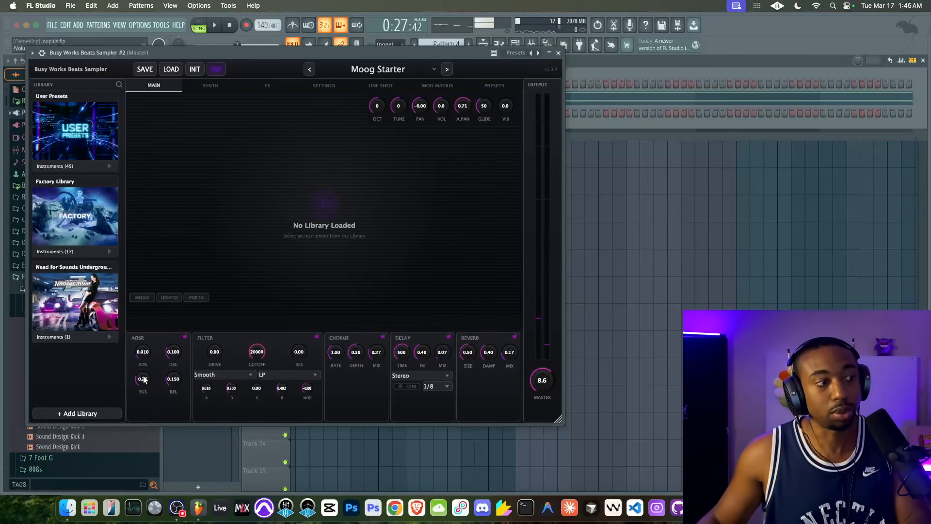
left_click_drag(144, 380, 146, 410)
key("space")
left_click(558, 53)
Move Pattern 4's notes from the first sampler channel to Busy Works Beats Sampler #2 and play them in pattern mode
key("space")
left_click(199, 24)
key("space")
scroll(443, 45, "down", 1)
scroll(442, 45, "up", 2)
scroll(443, 45, "down", 2)
scroll(443, 45, "up", 1)
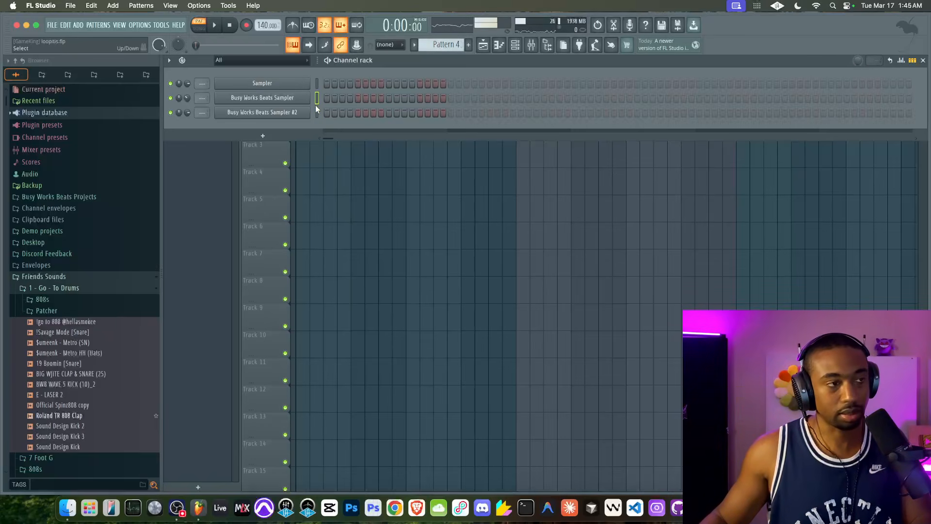
key("space")
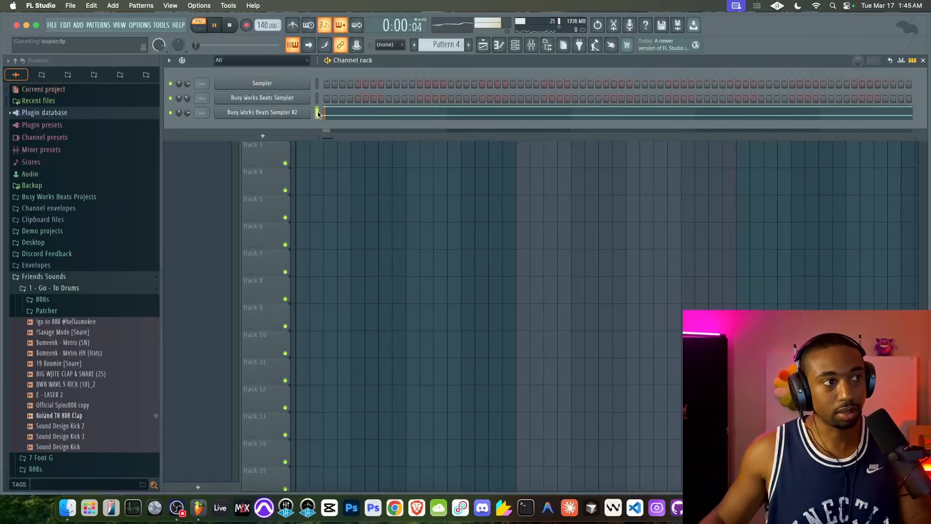
Shorten the main ADSR of Busy Works Beats Sampler #2 to a decay of 0.069 and a release of 0.001
left_click(255, 113)
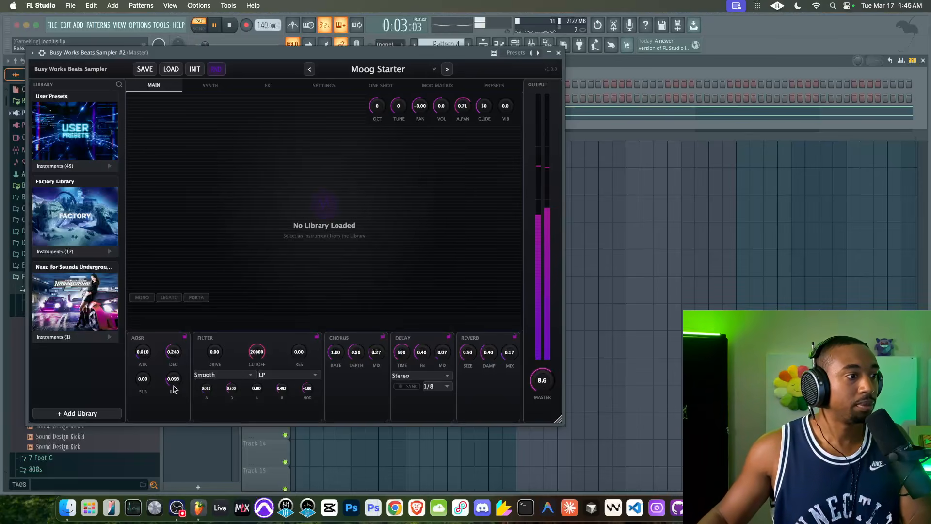
left_click_drag(172, 397, 172, 400)
left_click_drag(173, 355, 175, 395)
left_click_drag(174, 354, 178, 371)
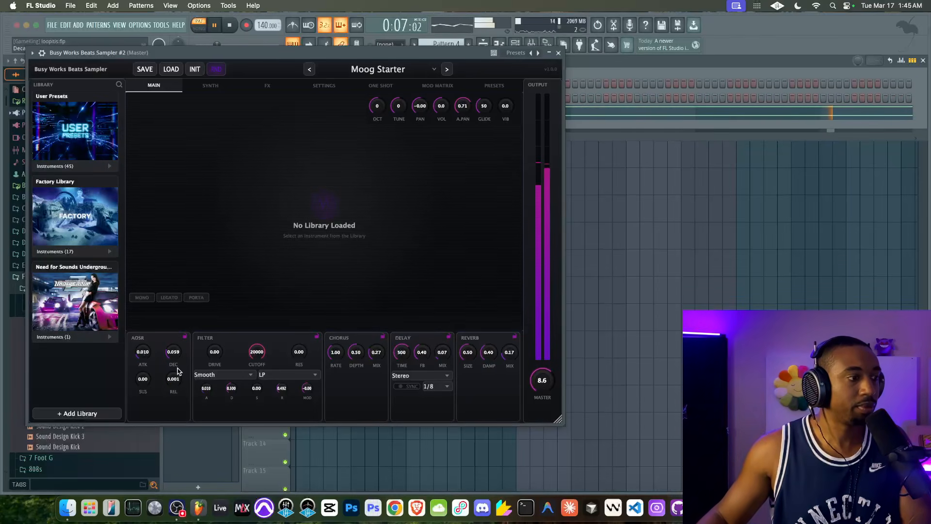
left_click(558, 53)
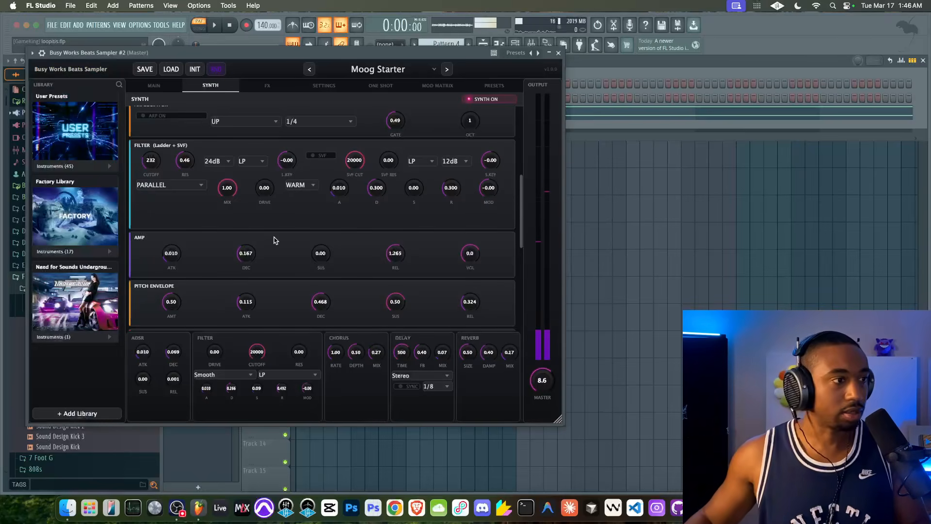
Adjust the decay and lower the release of the synth's Amp envelope in Busy Works Beats Sampler #2 during playback
scroll(273, 253, "up", 3)
scroll(270, 233, "down", 6)
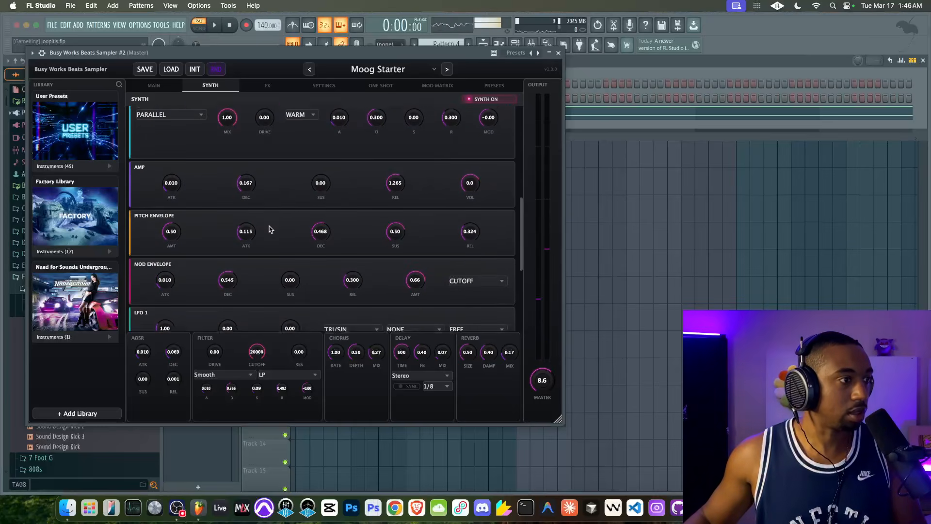
scroll(270, 229, "down", 1)
key("space")
left_click_drag(247, 163, 248, 158)
left_click_drag(395, 172, 383, 234)
left_click(558, 53)
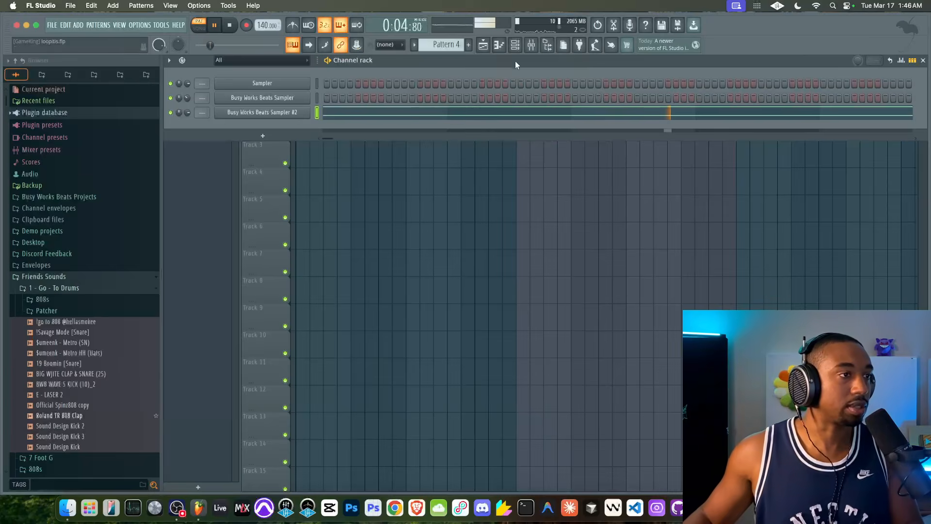
Play the arrangement from bar 17 in song mode to hear both patterns together, then return to the Channel rack
key("F5")
left_click(519, 82)
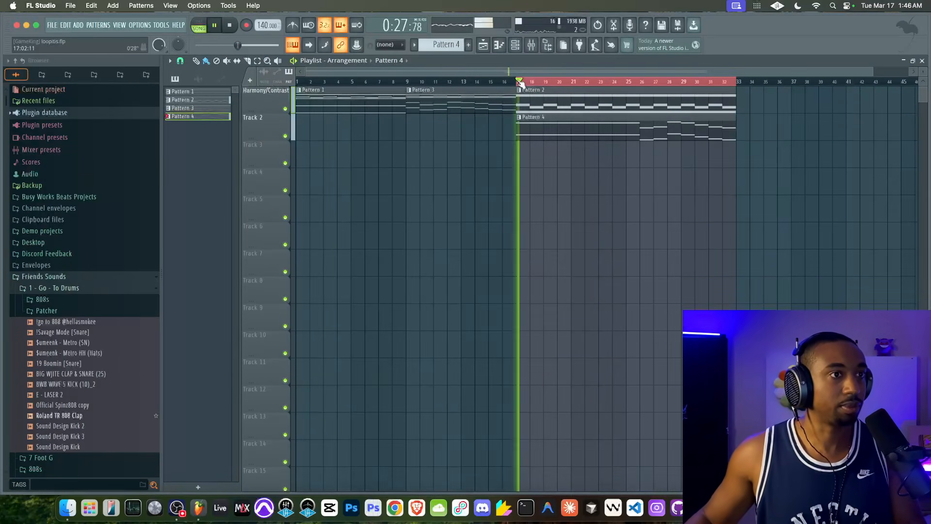
key("space")
left_click(516, 45)
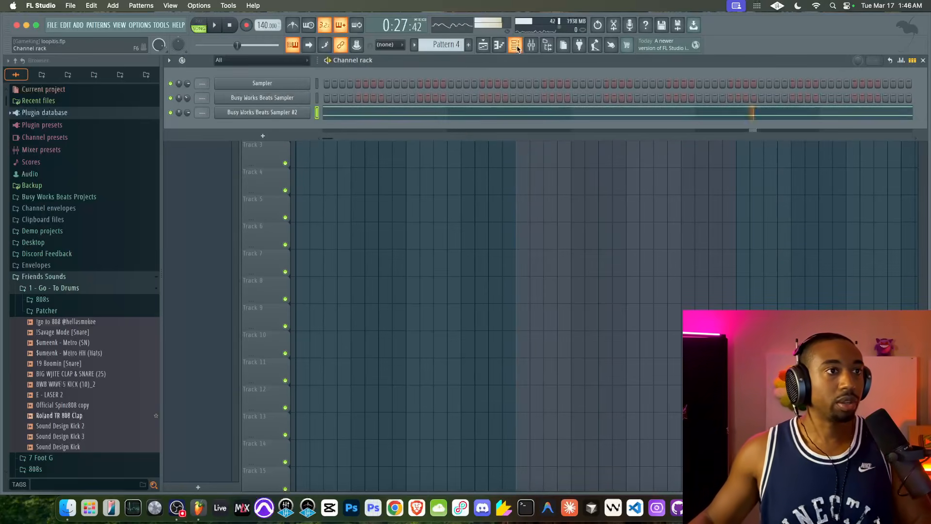
Cut all of Pattern 4's notes from the Busy Works Beats Sampler #2 channel
left_click(305, 117)
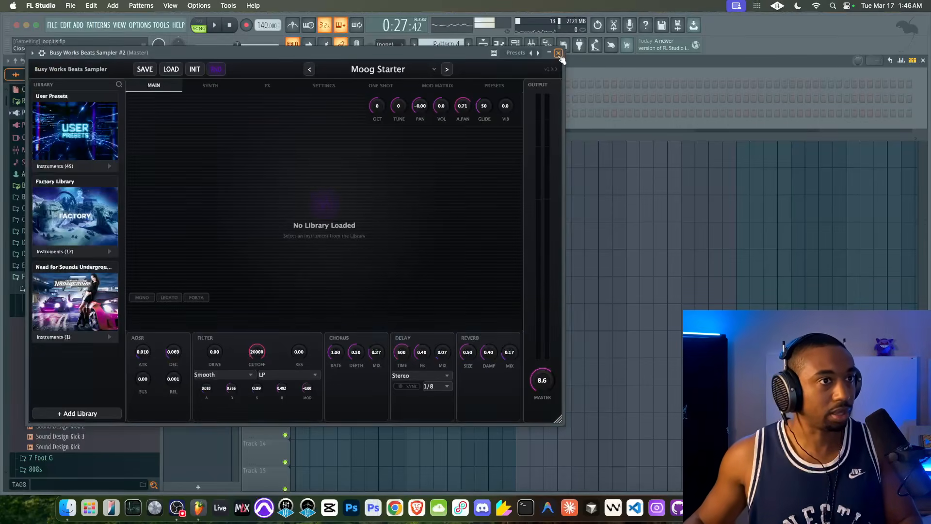
left_click(560, 54)
key("super+z")
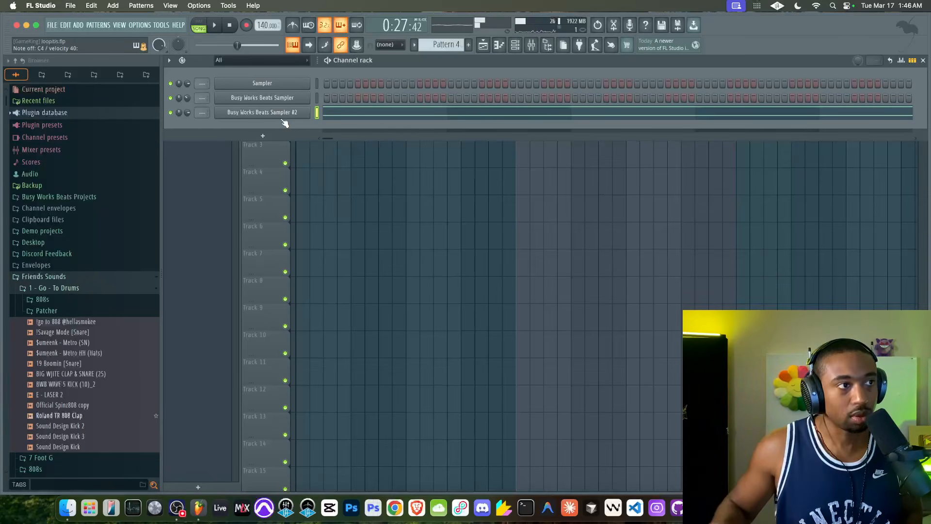
key("super+x")
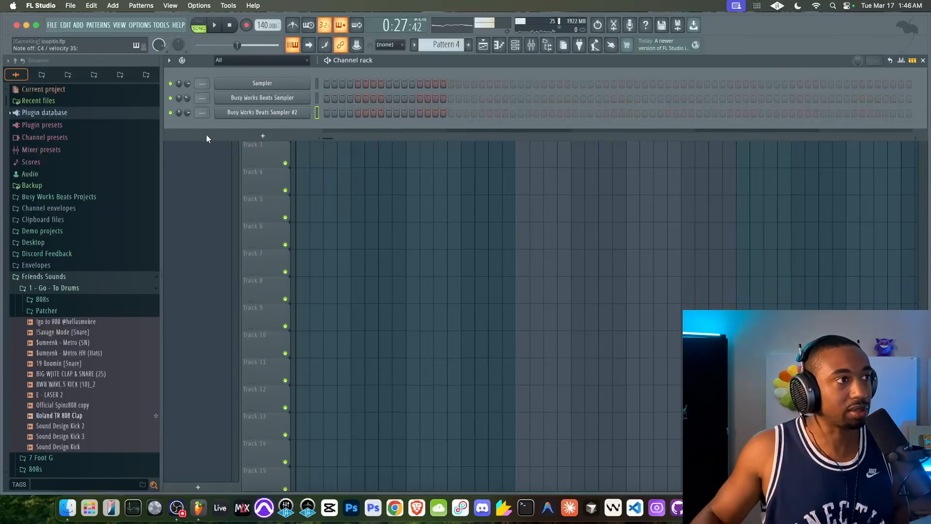
During song playback, raise the master level of Busy Works Beats Sampler #2 to 14.1 and set its tune to -29
left_click(215, 25)
left_click(276, 113)
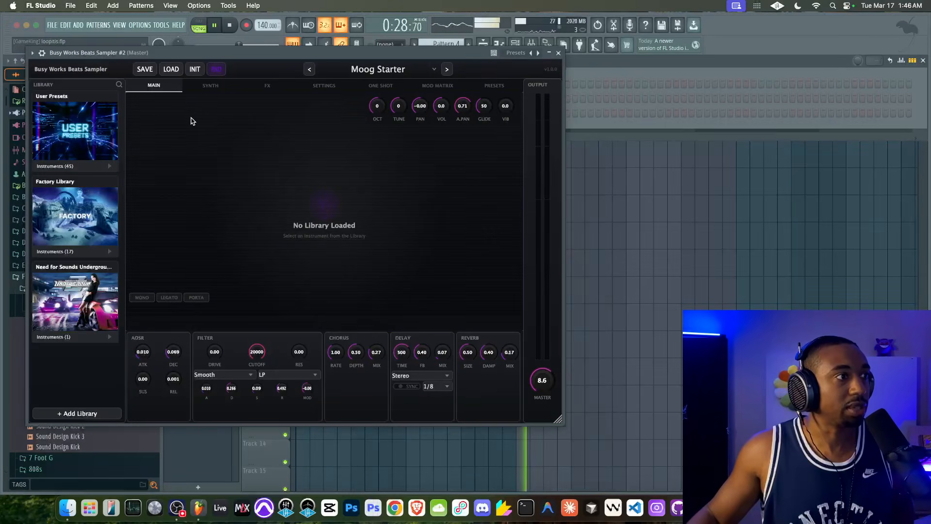
left_click(220, 91)
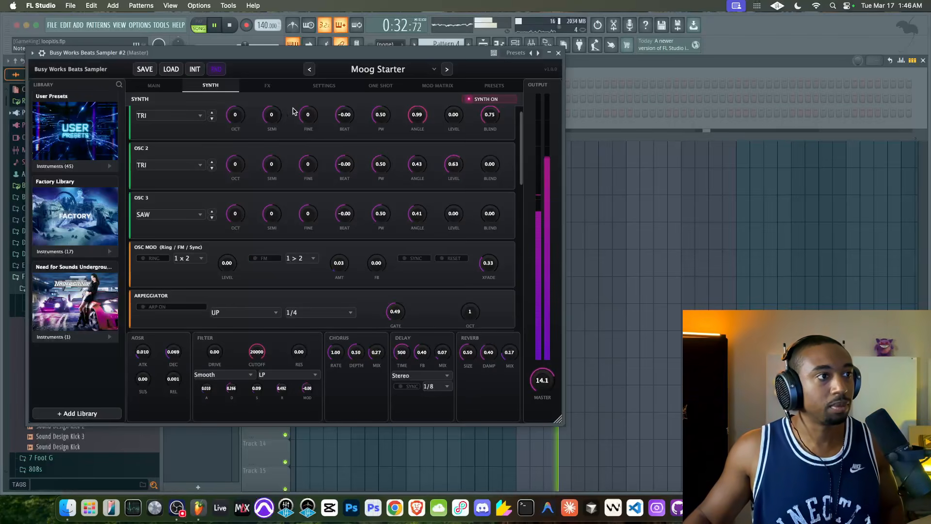
left_click(154, 85)
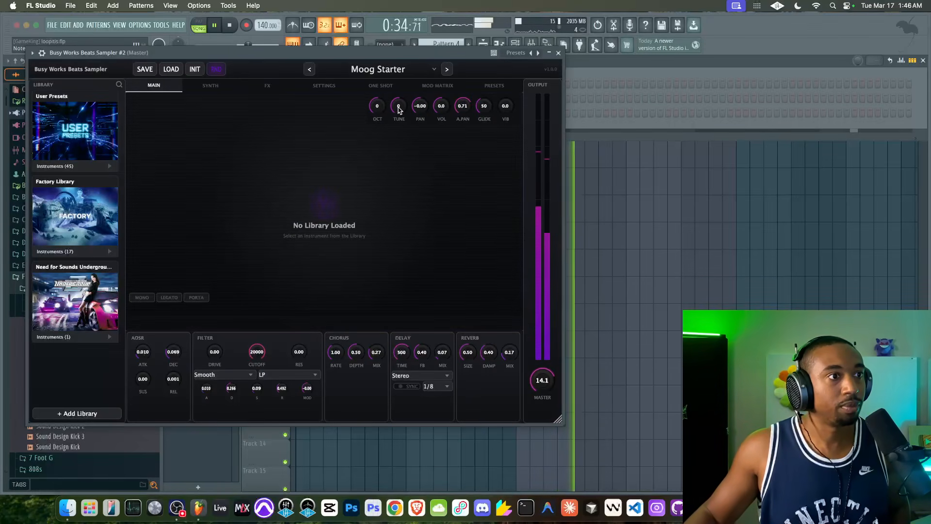
left_click_drag(394, 121, 394, 125)
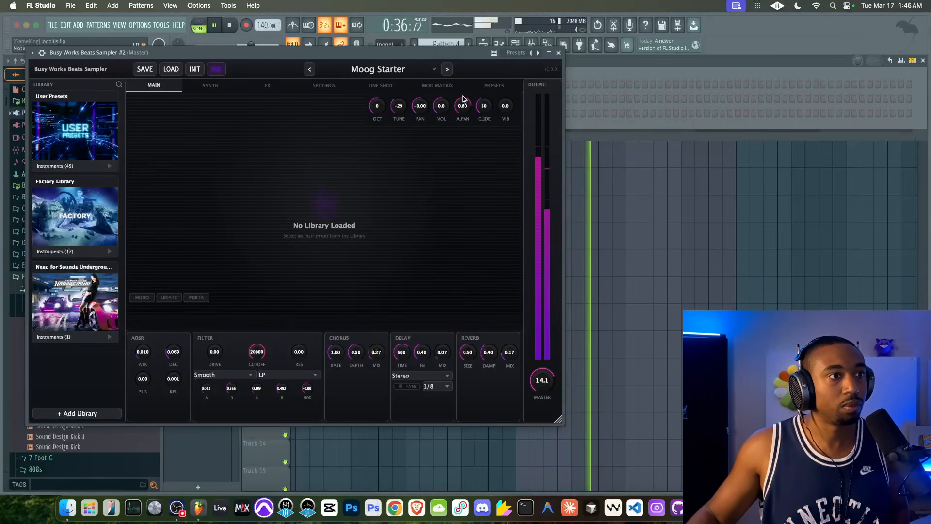
Set Busy Works Beats Sampler #2's auto-pan to 0.00, volume to 12.5 and octave to -1, then close its window
left_click_drag(463, 101, 425, 199)
left_click_drag(441, 106, 441, 85)
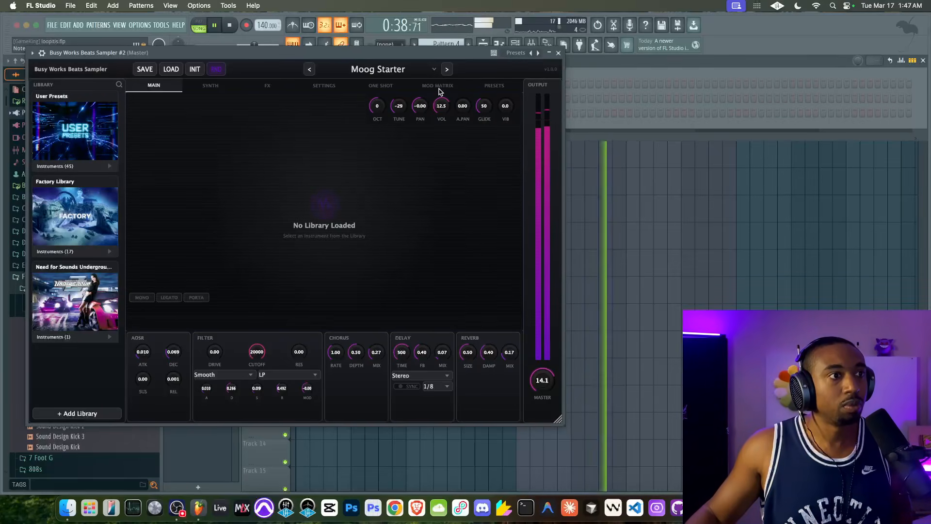
left_click_drag(377, 108, 376, 120)
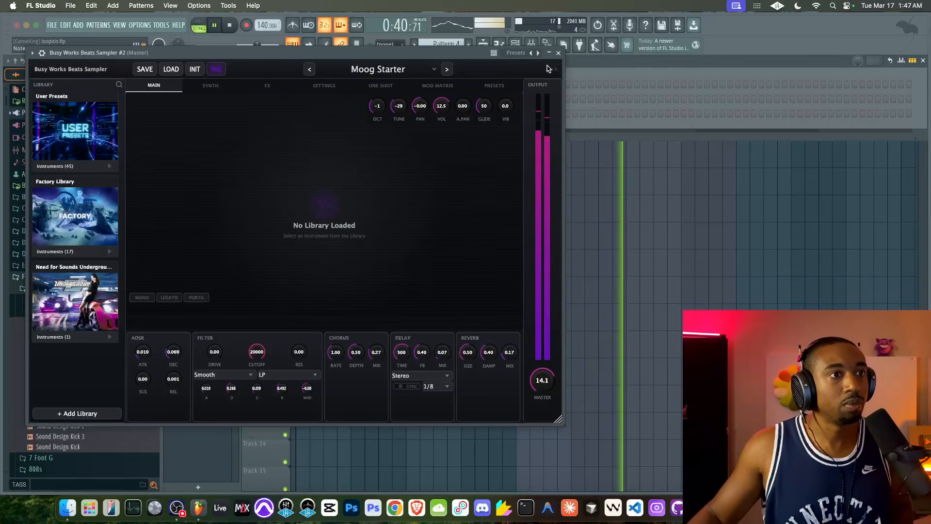
left_click(559, 53)
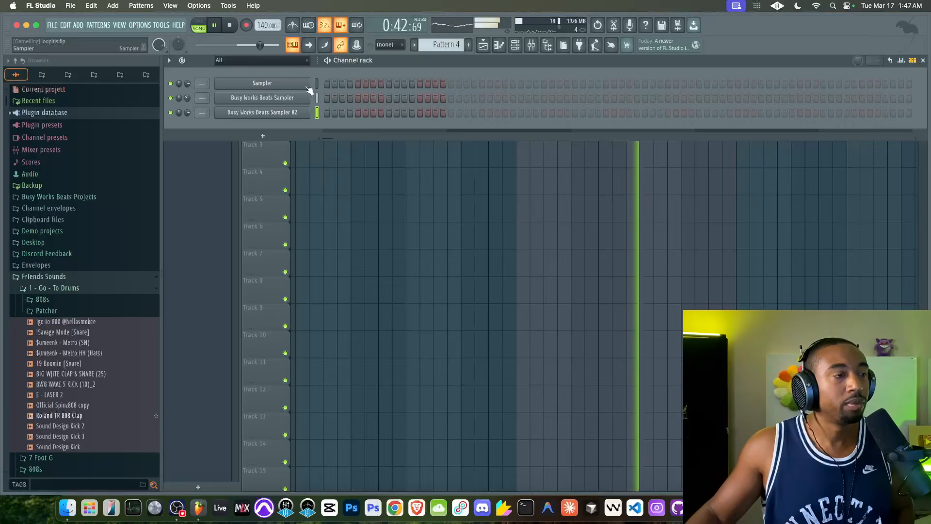
Delete the Pattern 4 clip from Track 2 and record a new melody into Pattern 4 over bars 17 to 33
right_click(345, 164)
right_click(518, 127)
left_click(462, 81)
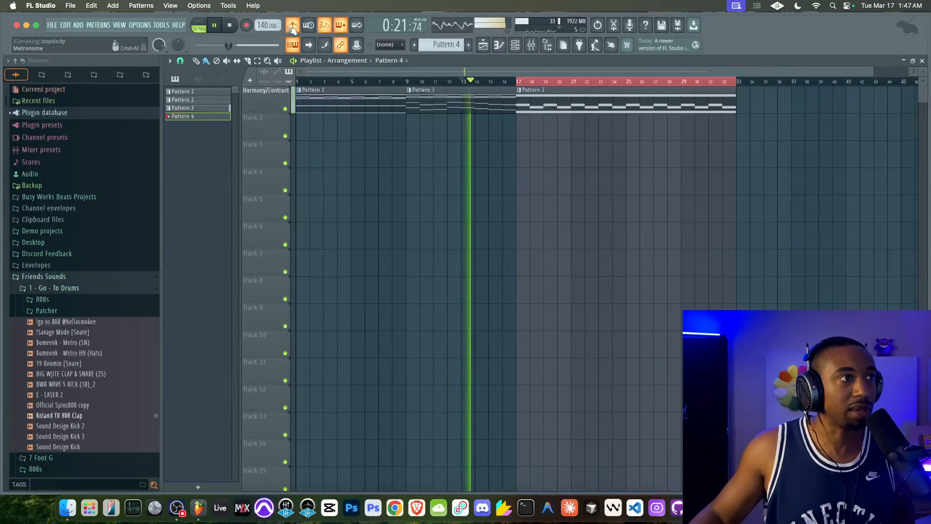
left_click(247, 25)
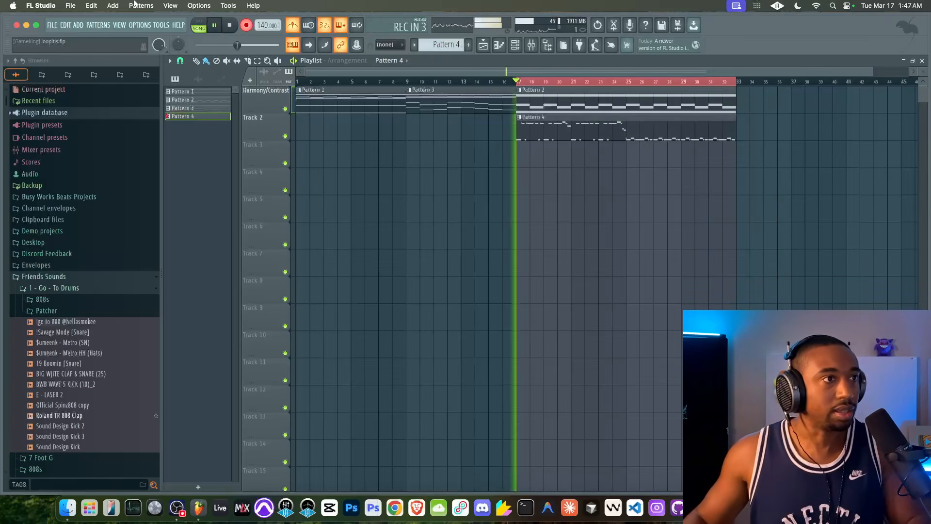
Undo the quantize of Pattern 4's melody, set the piano roll snap to 1/4 beat, and quantize the notes again
double_click(532, 132)
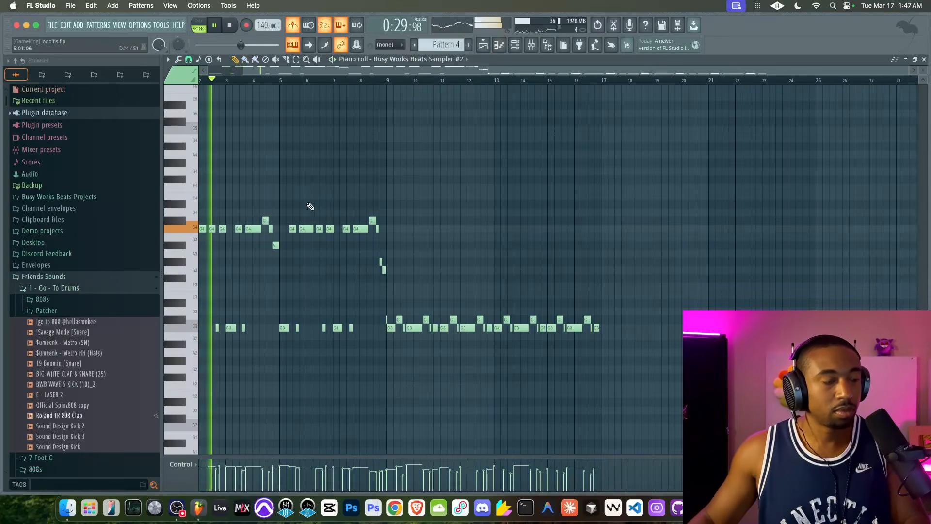
scroll(381, 293, "up", 3, "ctrl")
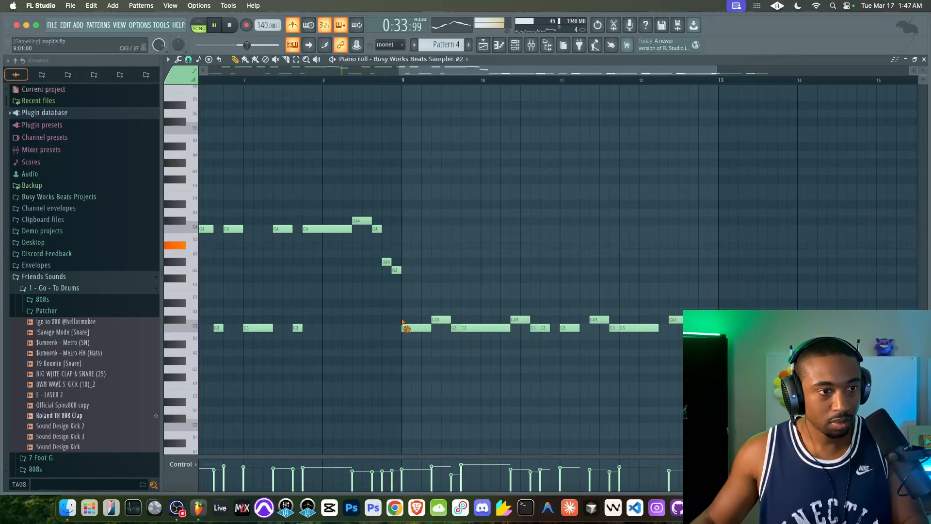
key("super+z")
left_click(189, 60)
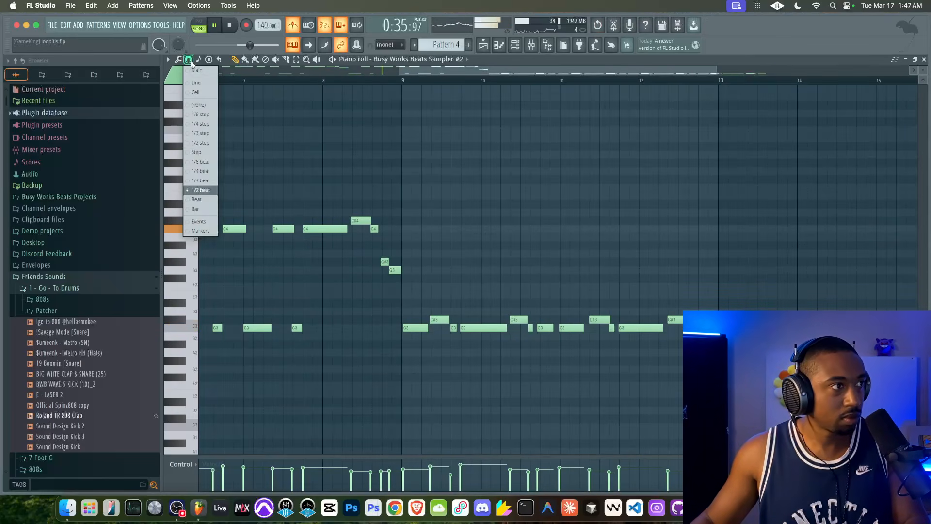
left_click(209, 171)
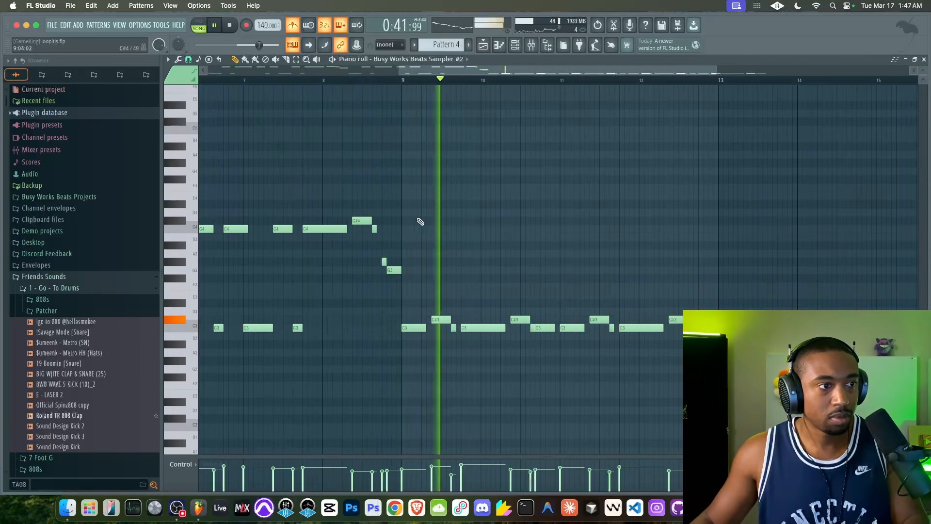
Shift the G3 note before bar 9 to 8:15:00 and the C3 note before bar 11 to 10:13:00, then close the piano roll
scroll(383, 246, "up", 2)
scroll(383, 246, "up", 2)
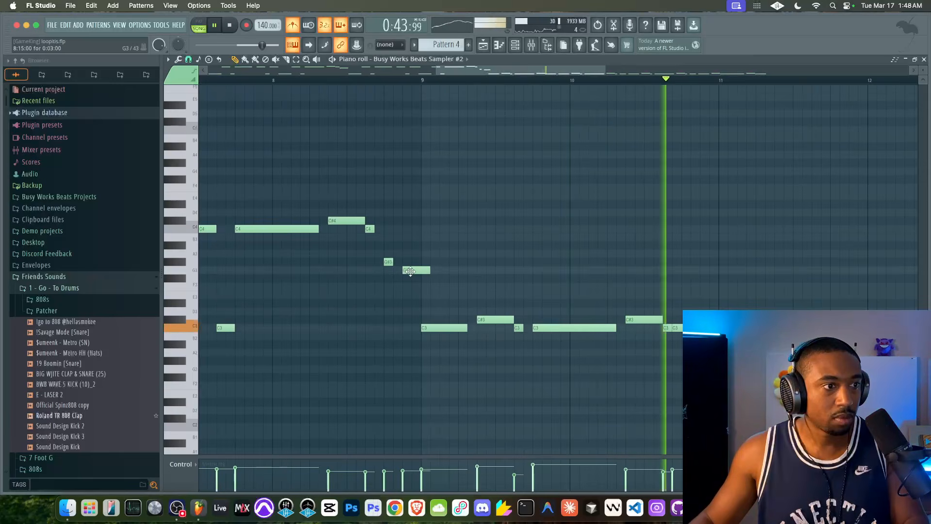
scroll(451, 291, "down", 3)
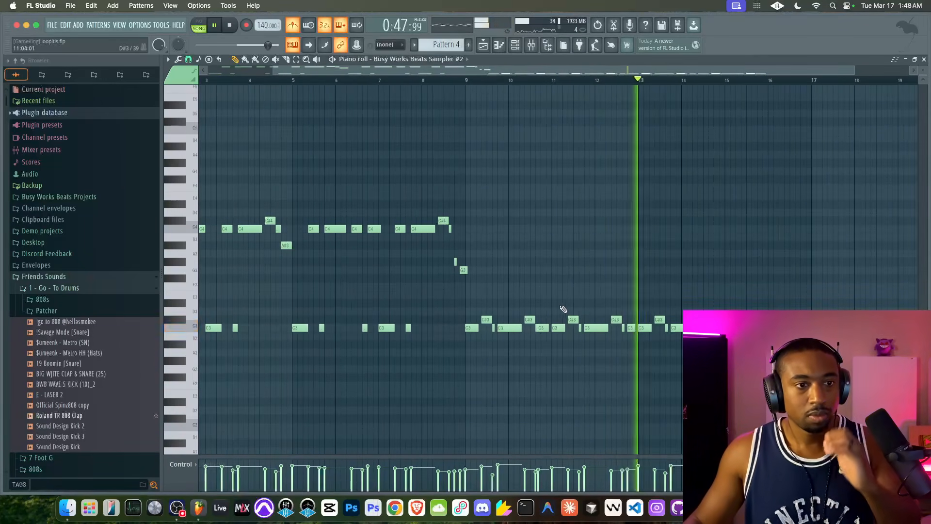
scroll(560, 309, "up", 3)
scroll(561, 309, "up", 1)
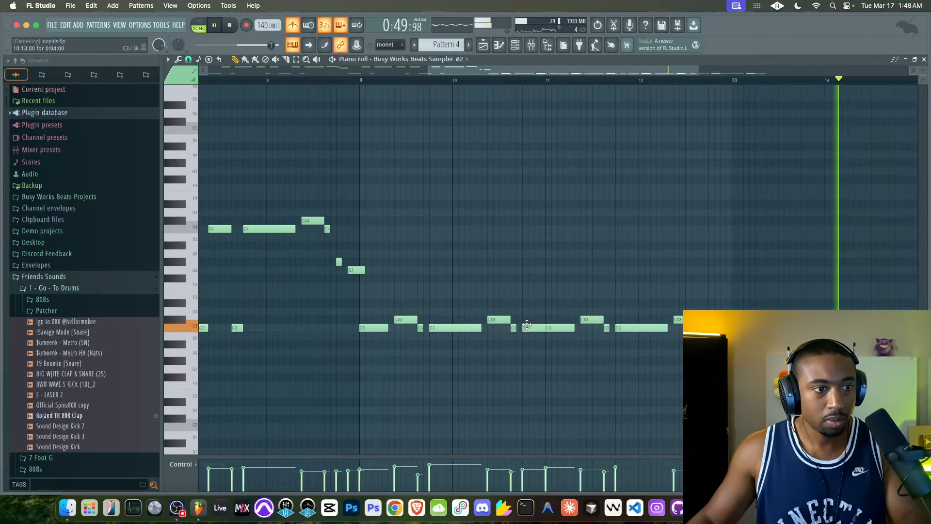
scroll(572, 324, "down", 2)
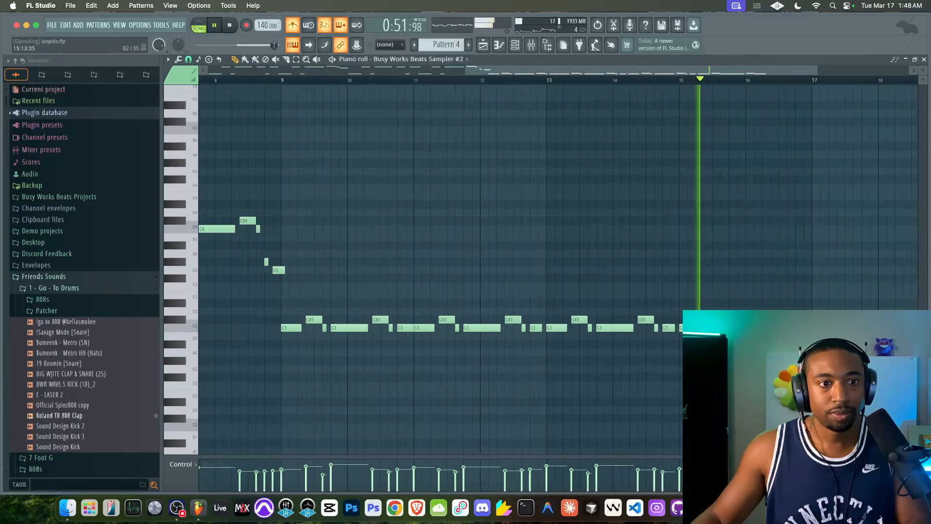
scroll(571, 324, "down", 2)
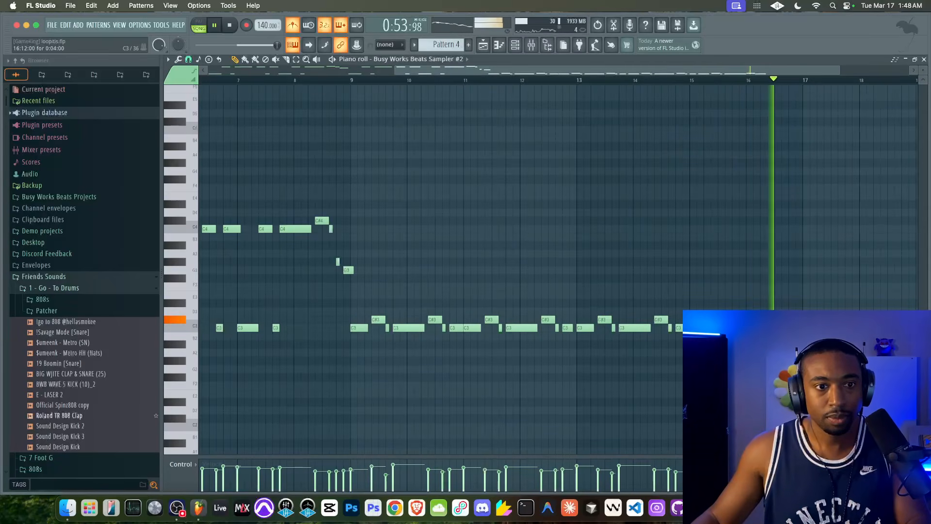
left_click(924, 59)
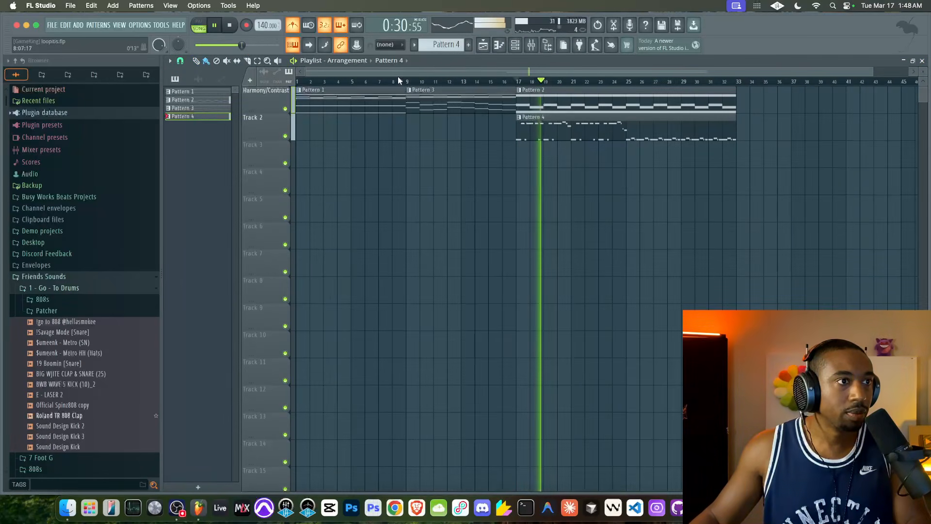
Turn off the metronome and play the arrangement from the start to hear its opening section
key("space")
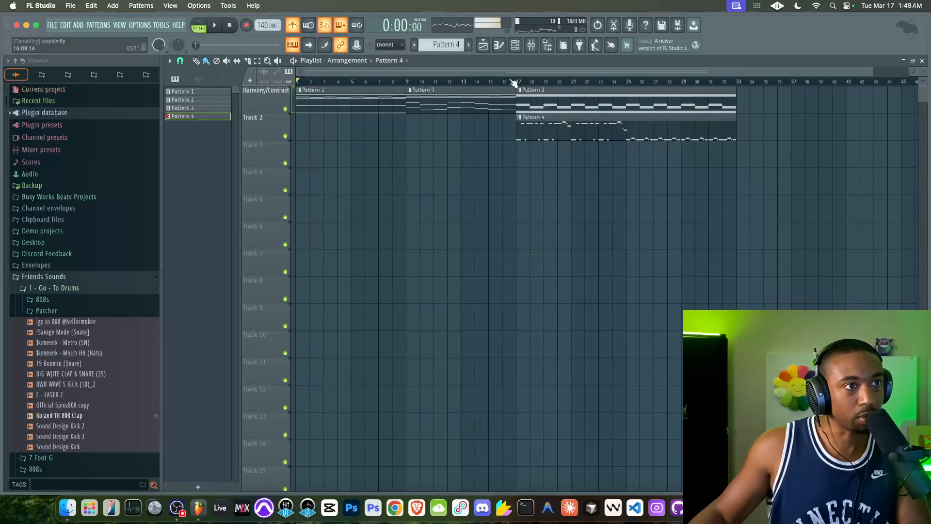
left_click_drag(514, 84, 279, 82)
left_click_drag(517, 85, 740, 84)
left_click(527, 84, "ctrl")
left_click_drag(528, 84, 322, 84)
left_click(322, 83, "ctrl")
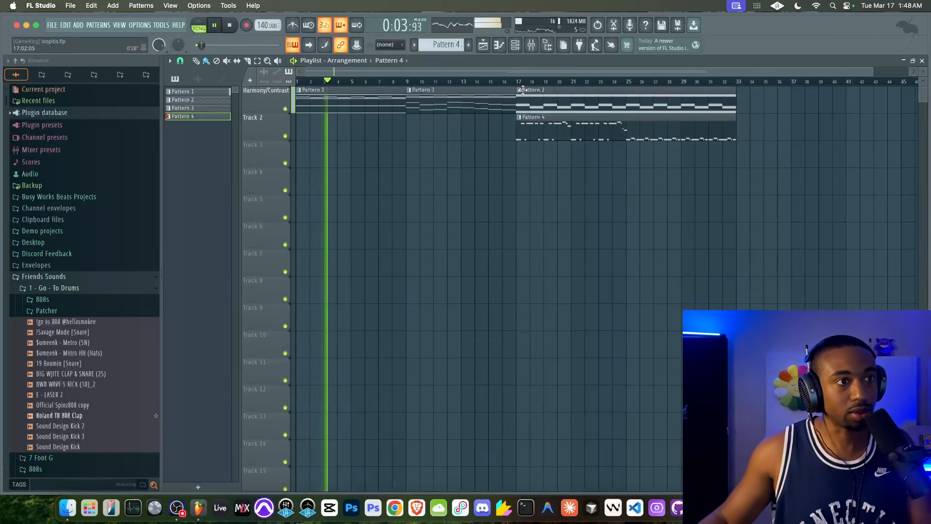
key("space")
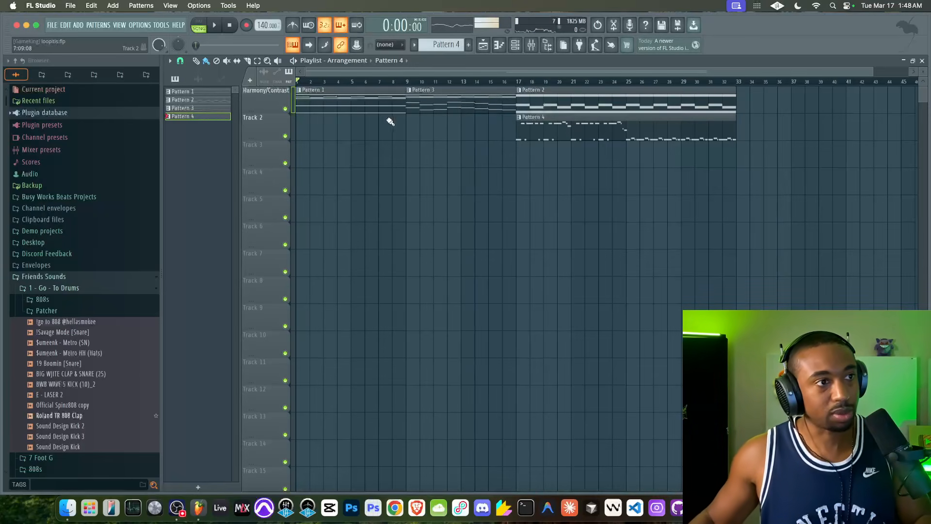
left_click(640, 130)
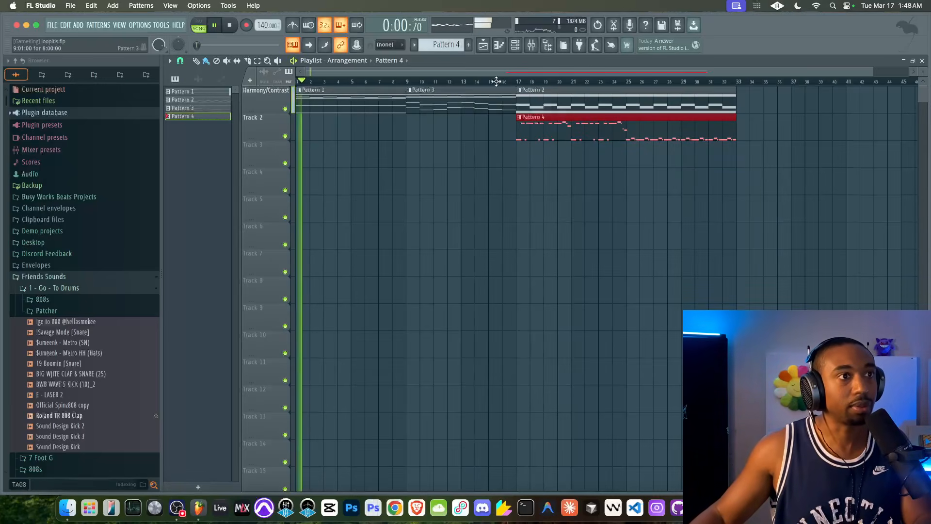
key("F9")
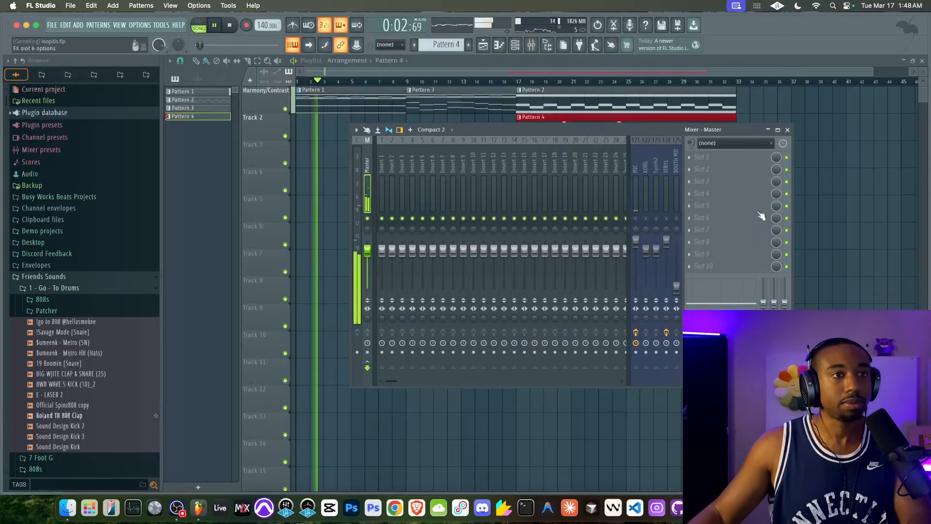
left_click(845, 218)
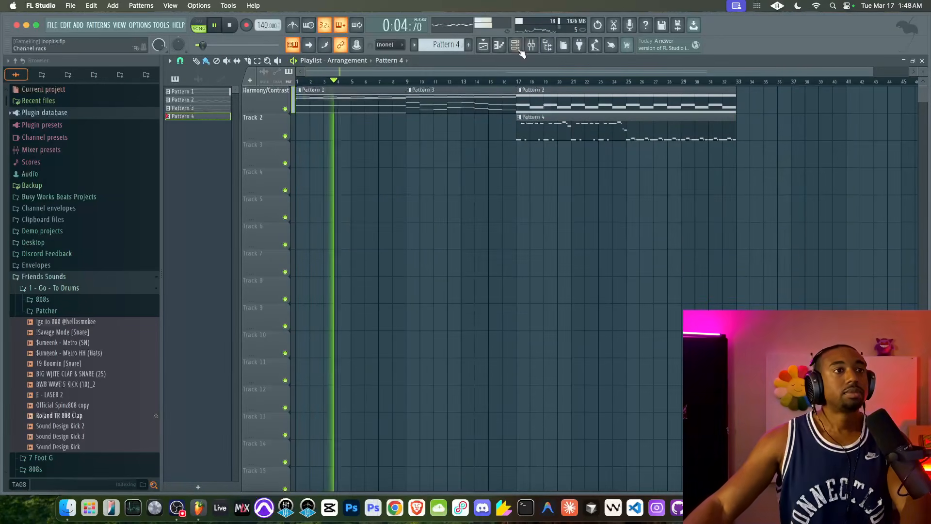
Add a third Busy Works Beats Sampler channel to the channel rack
key("F6")
left_click(535, 44)
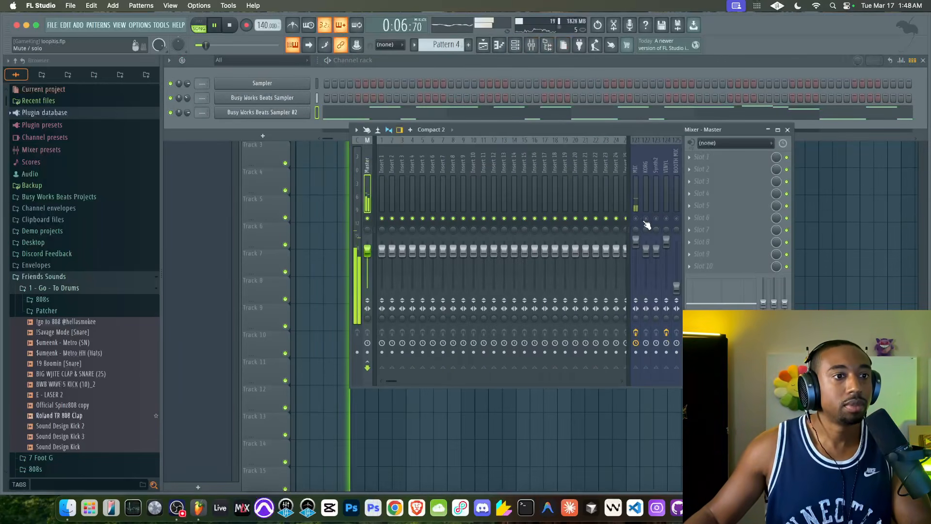
left_click(266, 135)
left_click(285, 419)
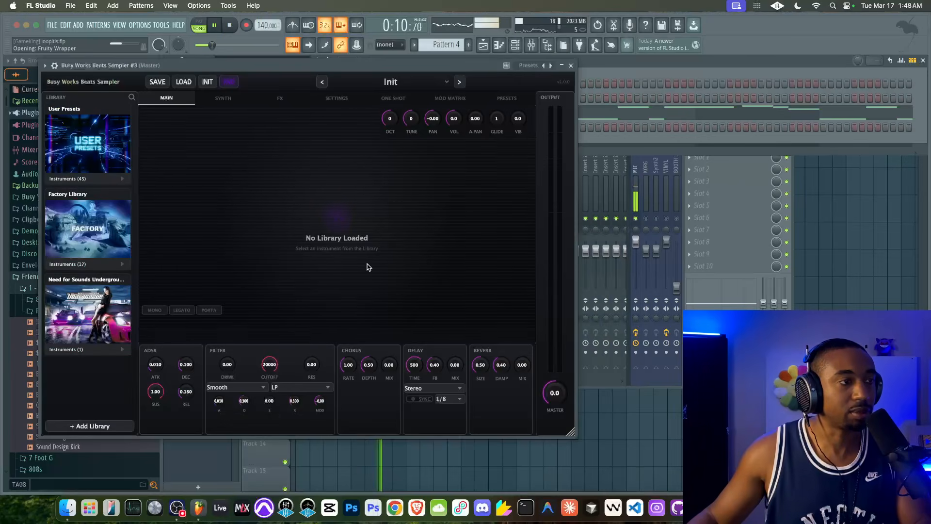
left_click_drag(356, 69, 467, 71)
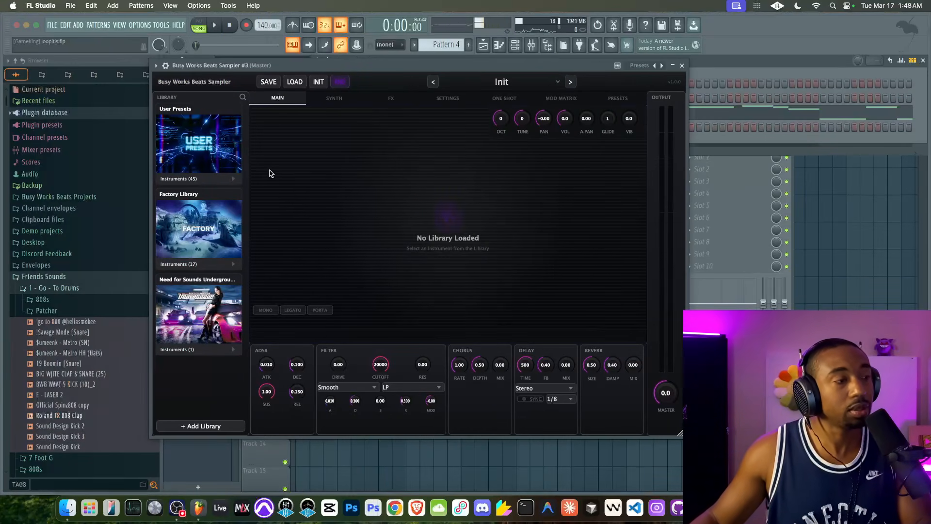
Load the E Piano – Keys Dreaming instrument from the Factory Library category of the User Presets into Busy Works Beats Sampler #3
left_click(212, 179)
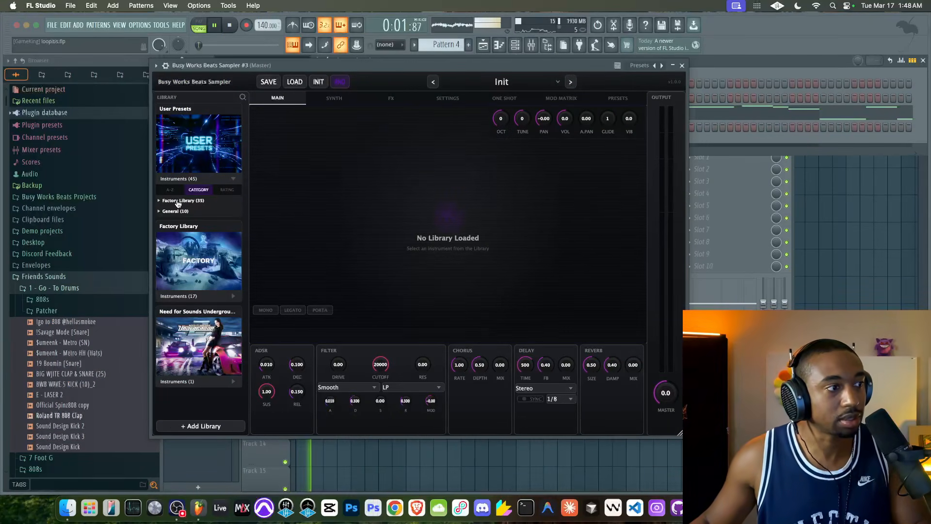
left_click(186, 296)
scroll(194, 218, "down", 2)
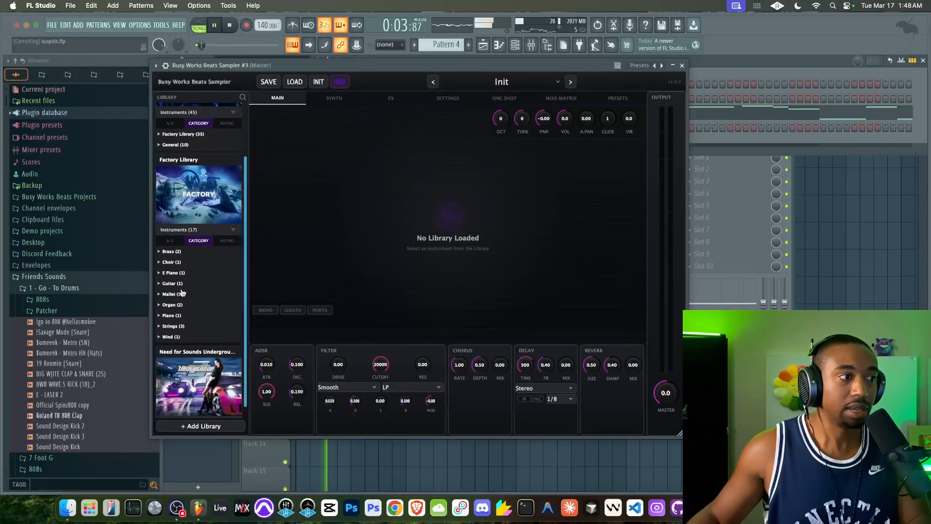
scroll(192, 184, "up", 1)
left_click(190, 175)
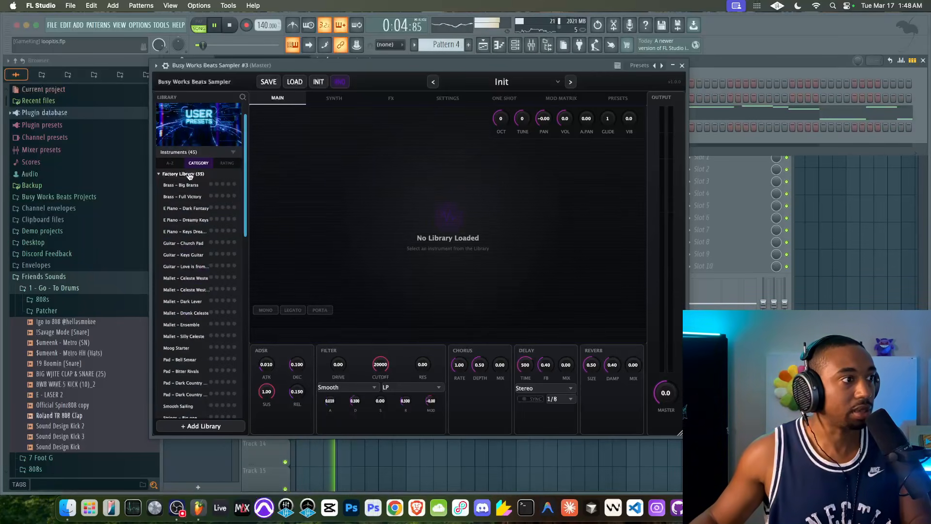
left_click(186, 233)
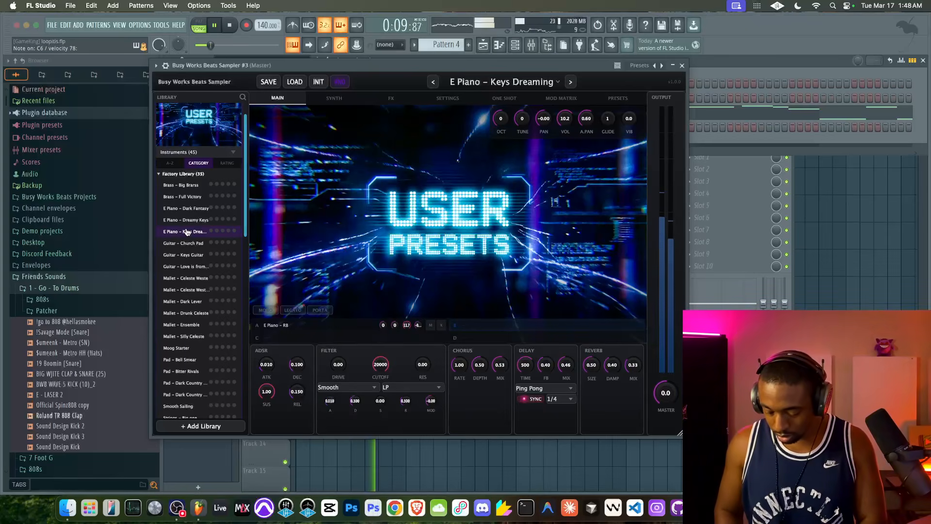
Close Busy Works Beats Sampler #3's window and create the new empty pattern Pattern 5
left_click(683, 66)
left_click(469, 45)
right_click(827, 213)
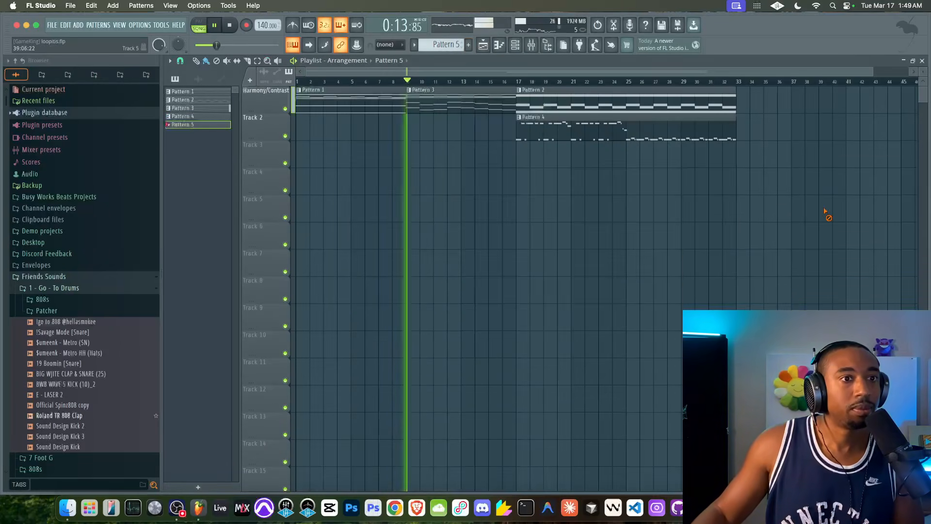
Record an electric piano part into Pattern 5 with the metronome on, from the song's start, and trim its clip to end at bar 33
left_click(231, 25)
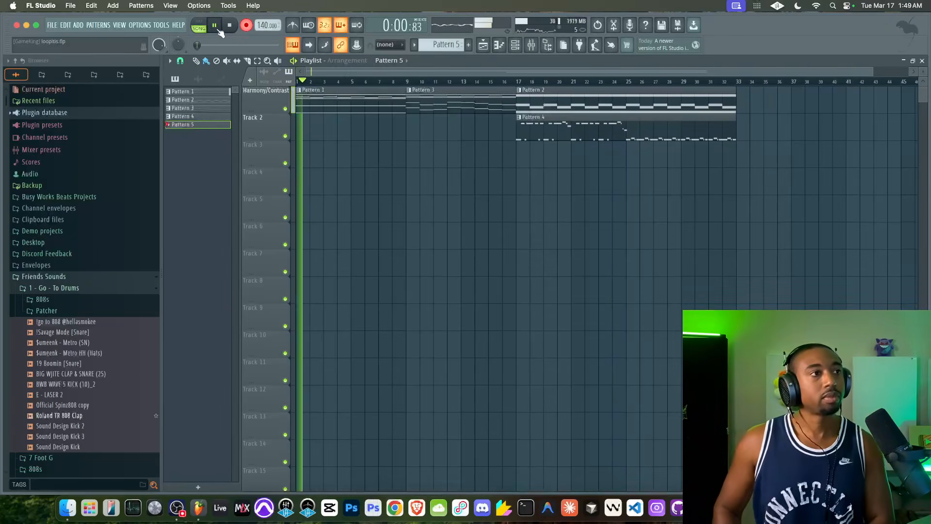
left_click(297, 29)
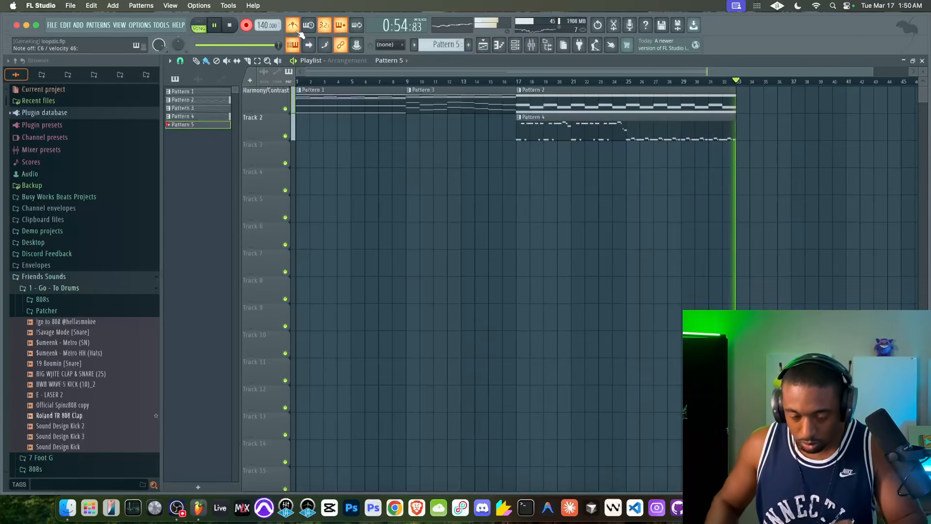
key("space")
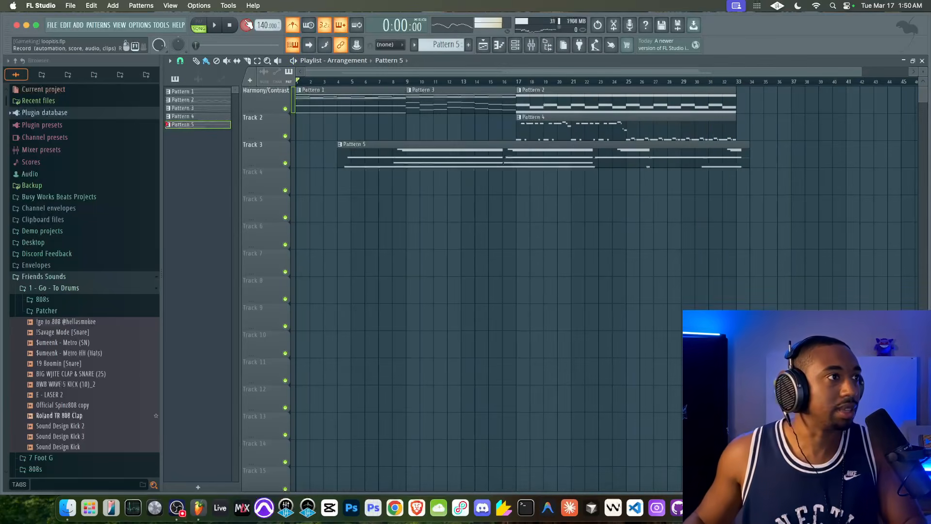
left_click(706, 152, "super")
right_click(666, 212)
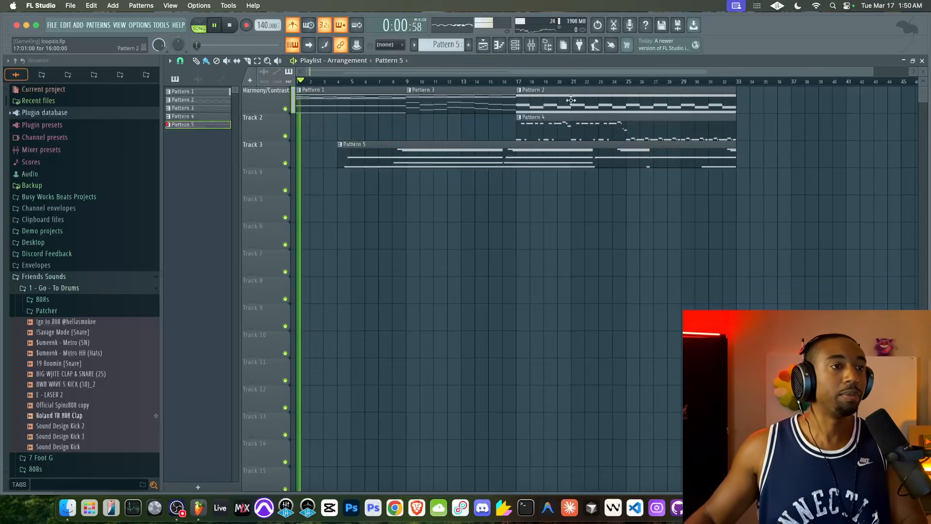
Turn off the metronome, then rename Track 3 as Topline and Track 2 as Contrast
key("space")
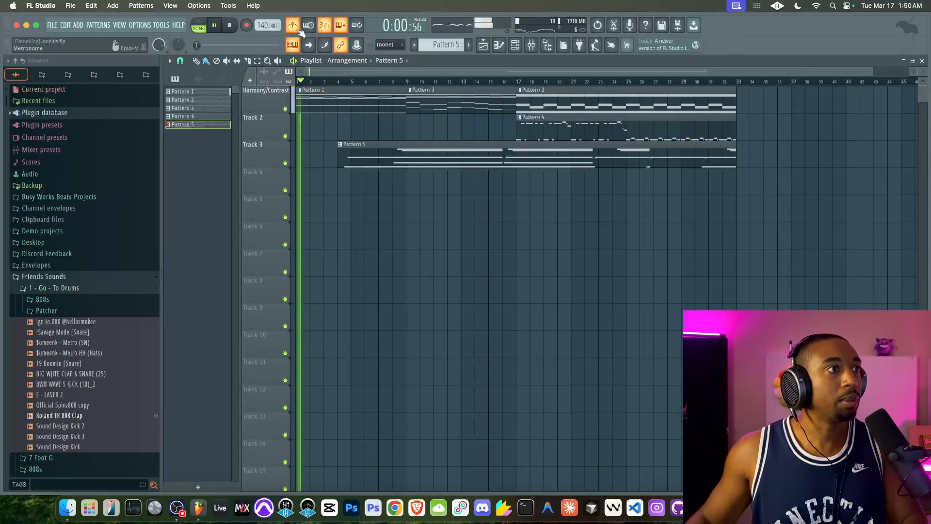
double_click(255, 153)
type("Topline")
key("Return")
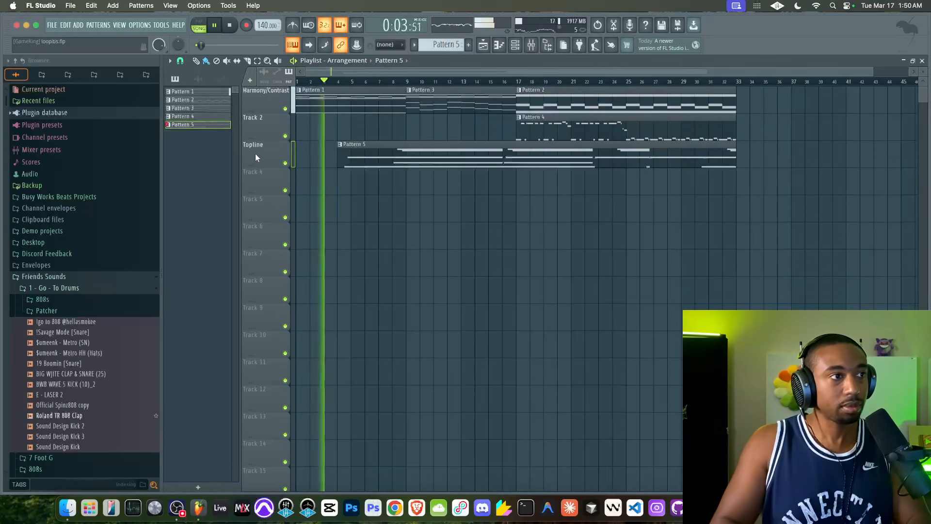
double_click(268, 125)
type("rast")
key("Return")
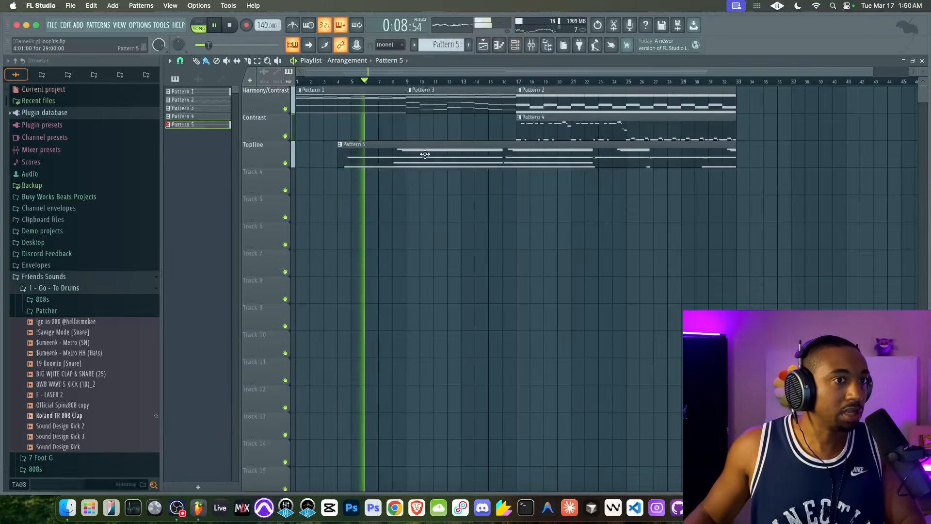
Examine Pattern 5's recorded notes in the piano roll and the mixer's tracks during playback
double_click(450, 113)
scroll(323, 193, "up", 4)
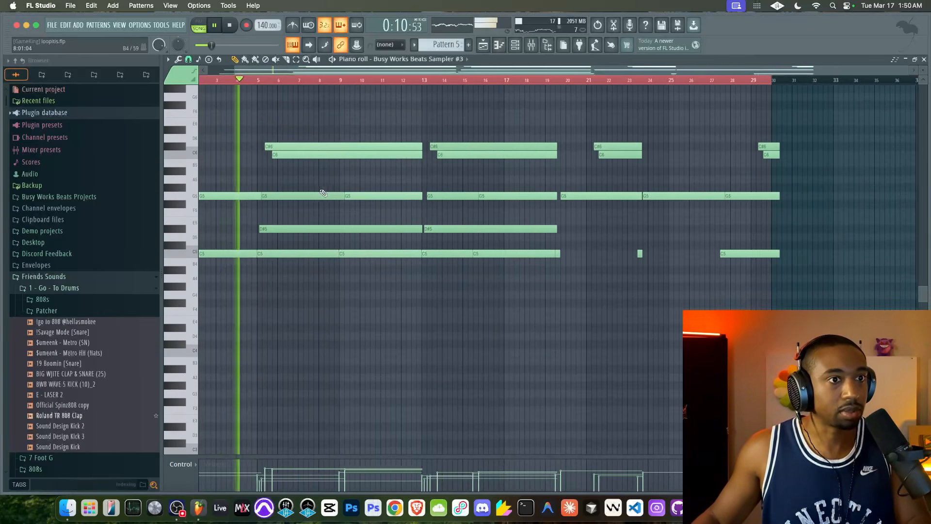
left_click(498, 45)
key("F9")
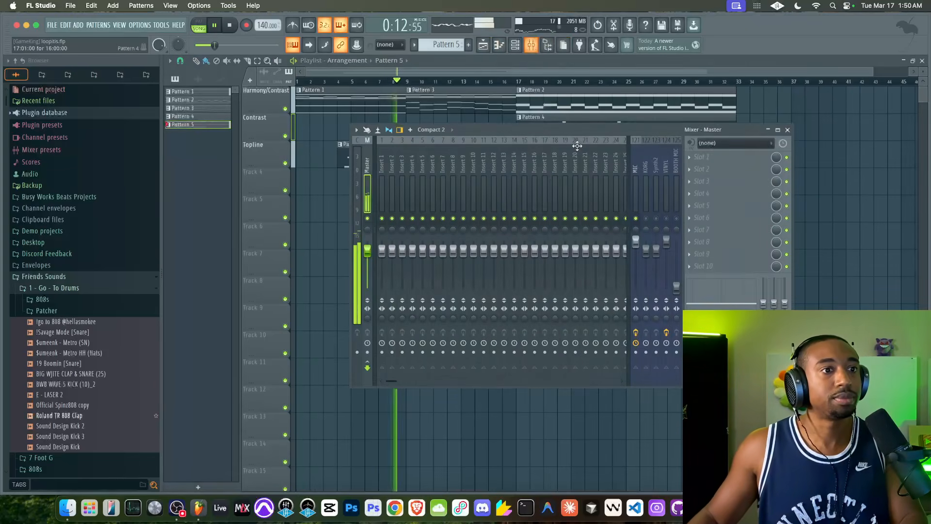
left_click(535, 48)
left_click(527, 48)
key("F9")
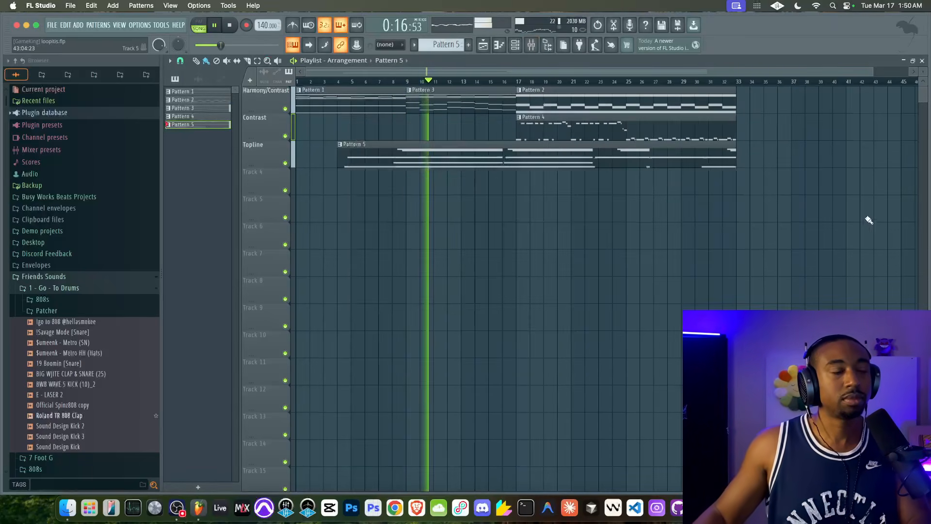
Open the channel rack and mixer, and create the new empty pattern Pattern 6
left_click(515, 48)
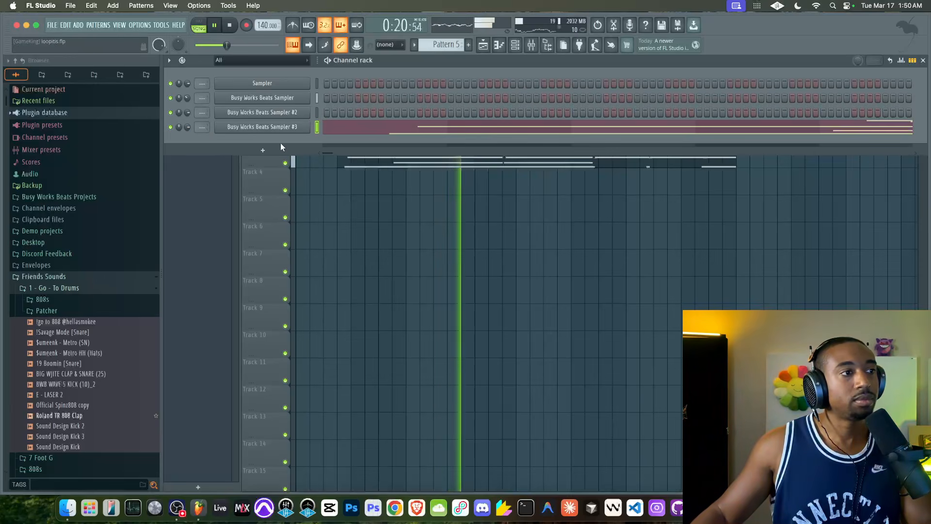
left_click(264, 151)
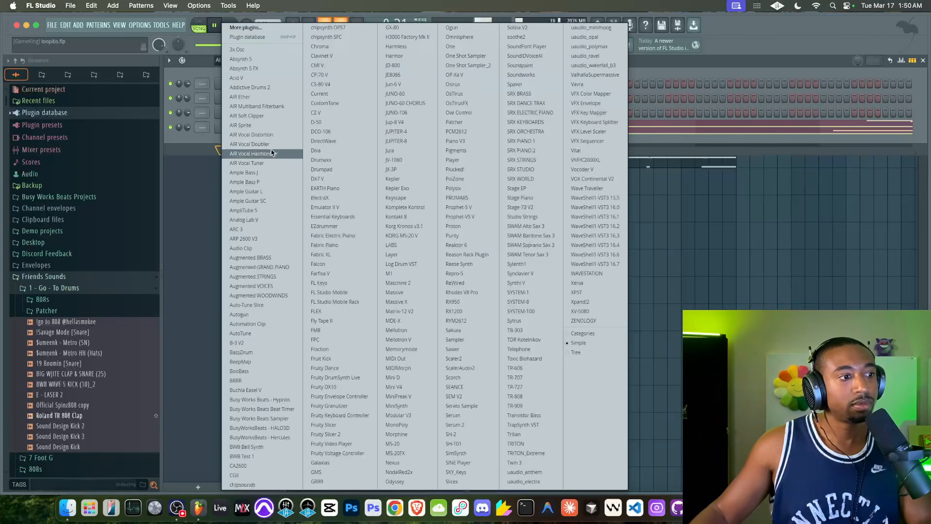
left_click(196, 145)
key("F9")
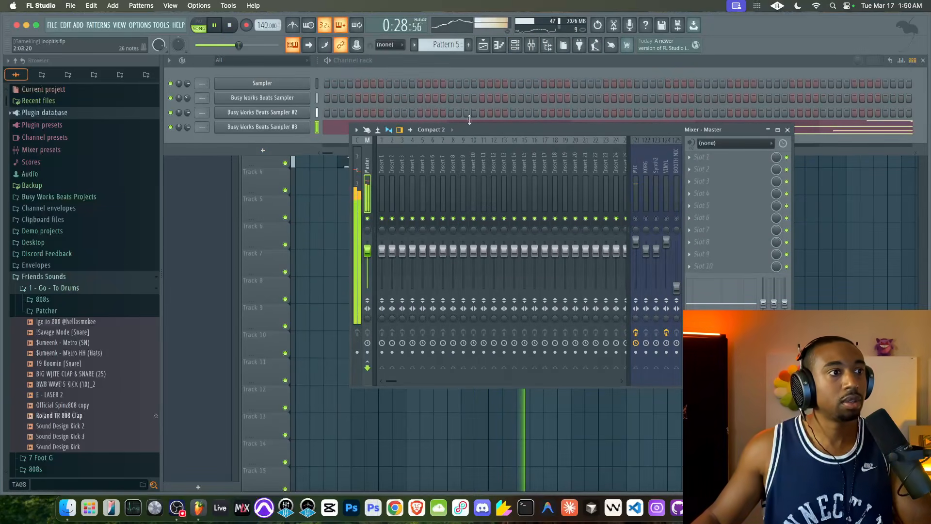
key("F4")
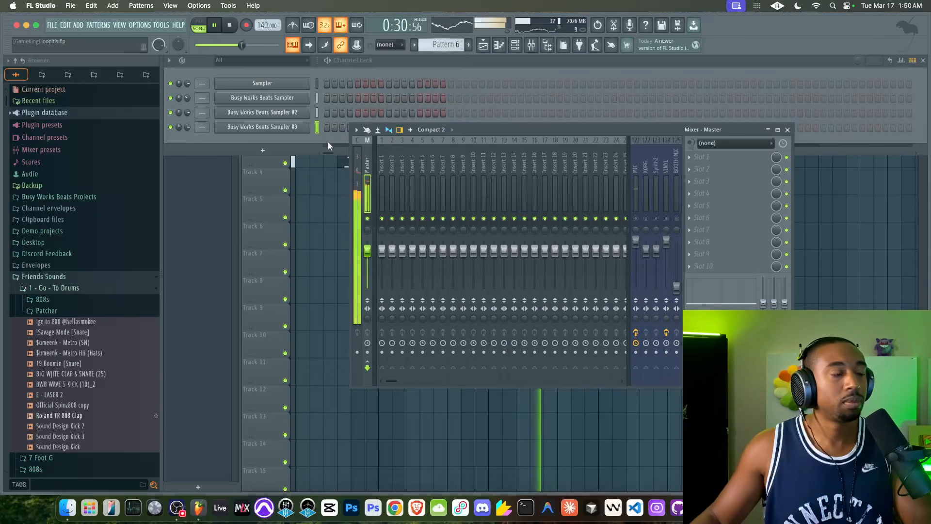
Load the $umeenk - Metro HH (Hats) and $umeenk - Metro (SN) samples into new channels
right_click(90, 354)
left_click(121, 290)
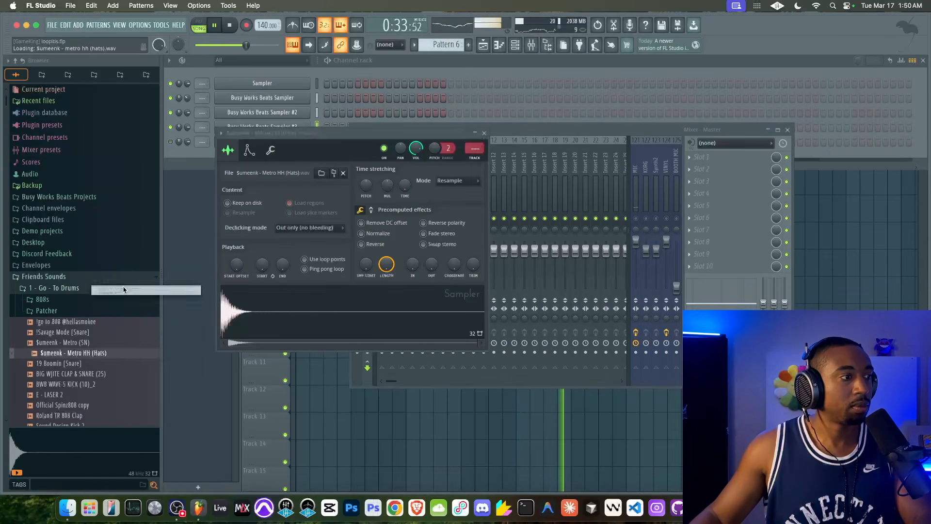
right_click(89, 335)
key("Escape")
right_click(77, 340)
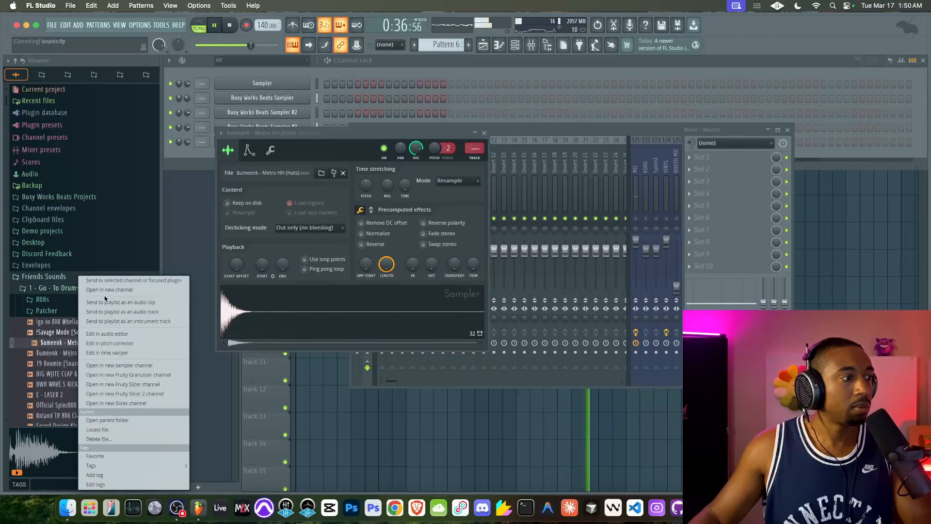
left_click(108, 290)
Audition the !go to 808, BWB WAVE 5 KICK (10)_2 and $umeenk - Metro (SN) samples in the browser
left_click(83, 322)
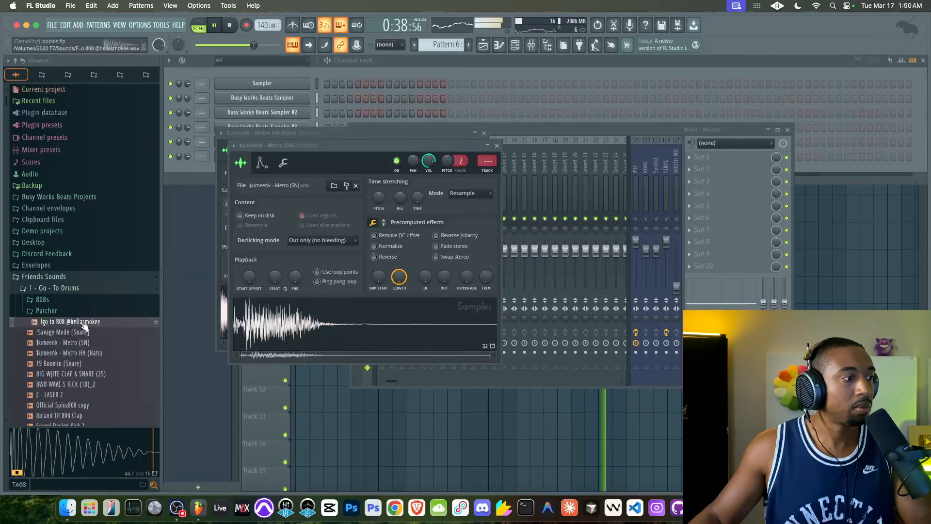
left_click(79, 383)
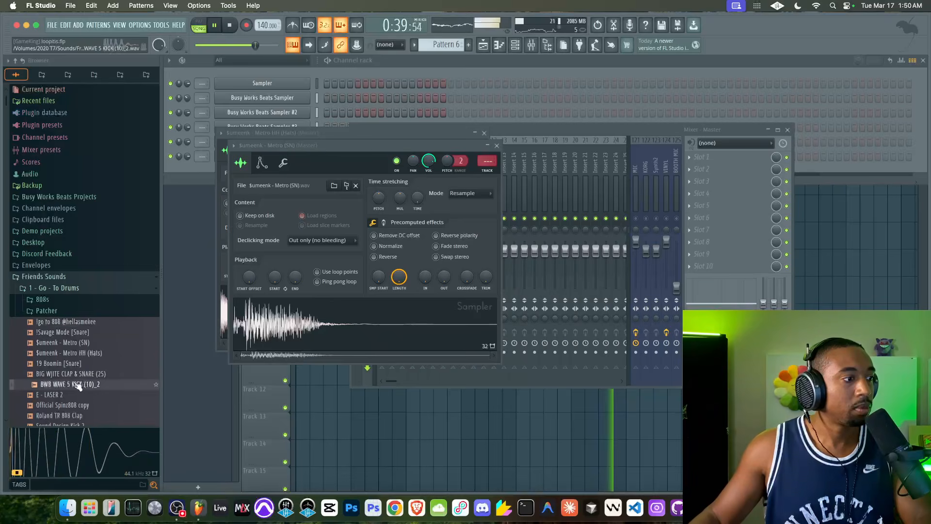
left_click(81, 343)
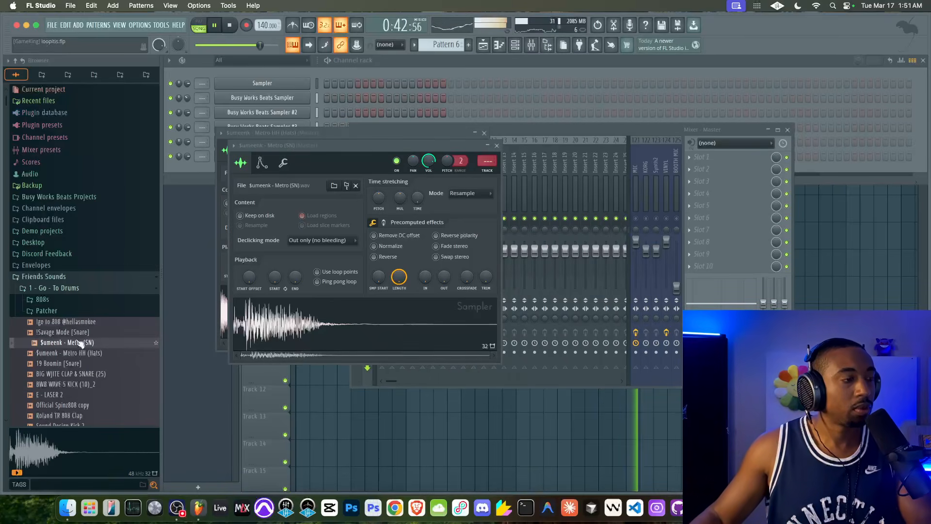
Place $umeenk - Metro (SN) hits on steps 9 and 25 of Pattern 6
left_click(380, 118)
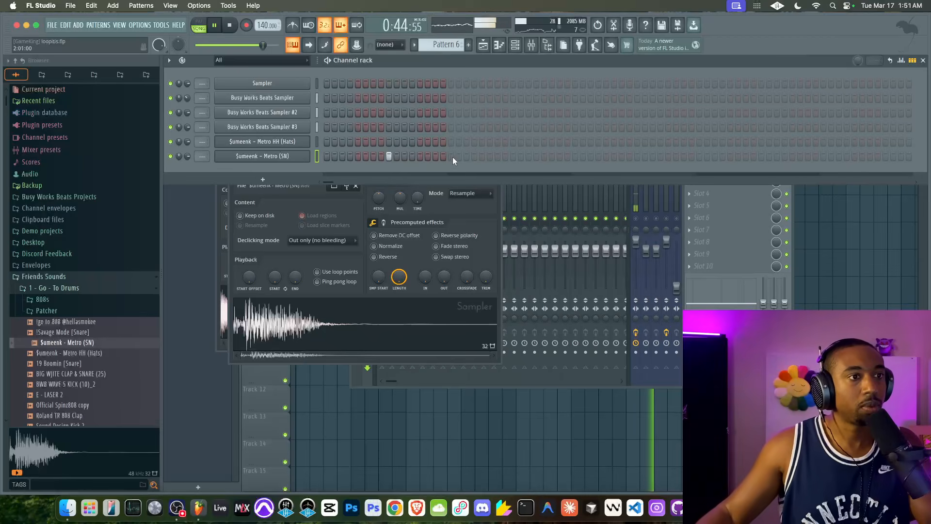
left_click(638, 221)
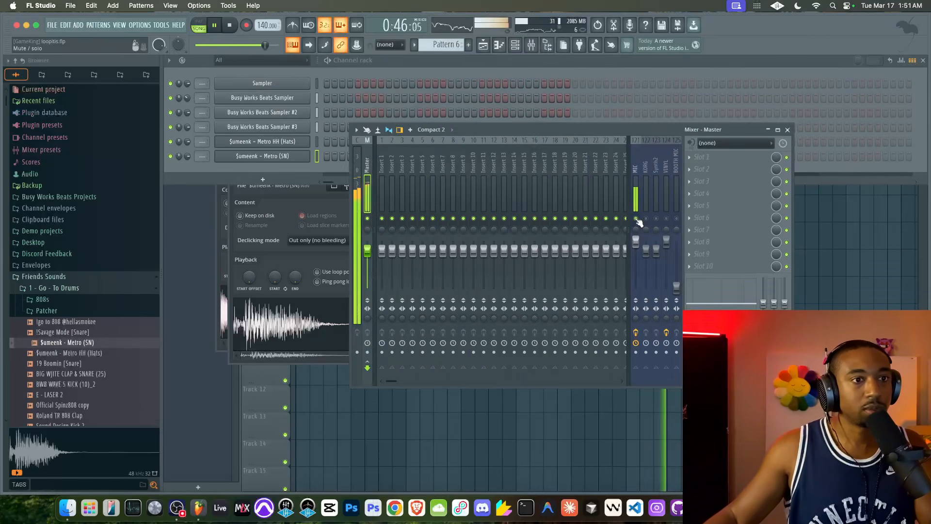
left_click(546, 77)
left_click(764, 252)
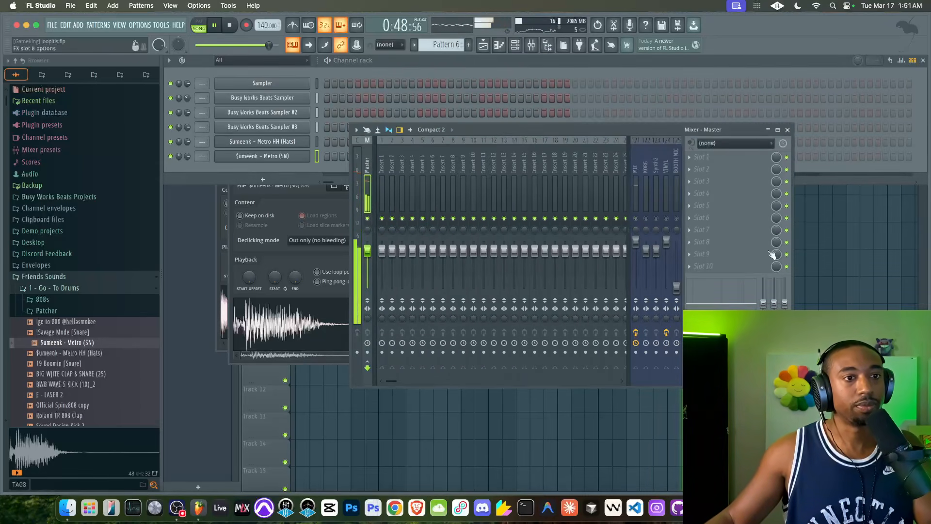
Paint Pattern 6 clips along Track 4 from bar 17 to bar 33 and select that time range for looping
key("F5")
mouse_move(516, 179)
left_mouse_down()
mouse_move(747, 181)
mouse_move(738, 180)
left_mouse_up()
left_click_drag(736, 82, 518, 73)
left_click_drag(738, 85, 517, 85)
Place $umeenk - Metro HH (Hats) hits on steps 1, 3, 4, 5, 7, 9, 11, 12, 13 and 15 of Pattern 6
left_click(517, 47)
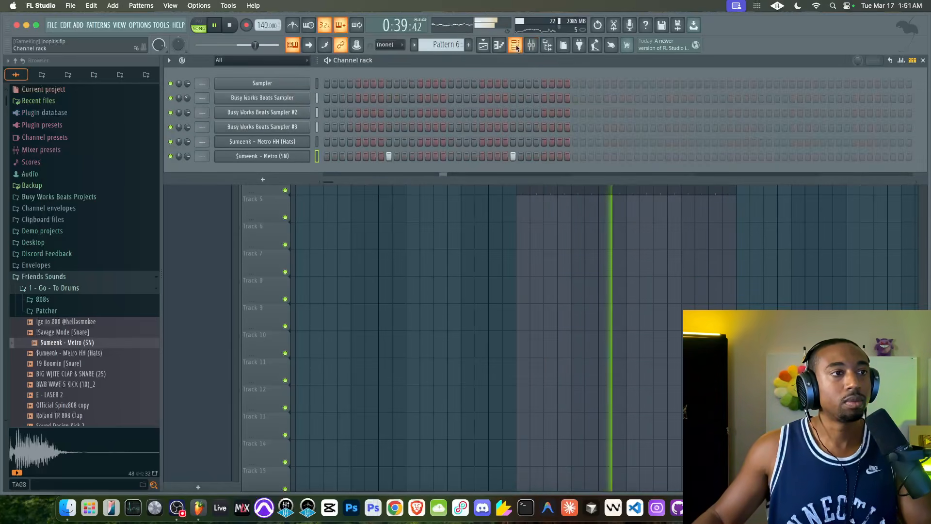
left_click(532, 45)
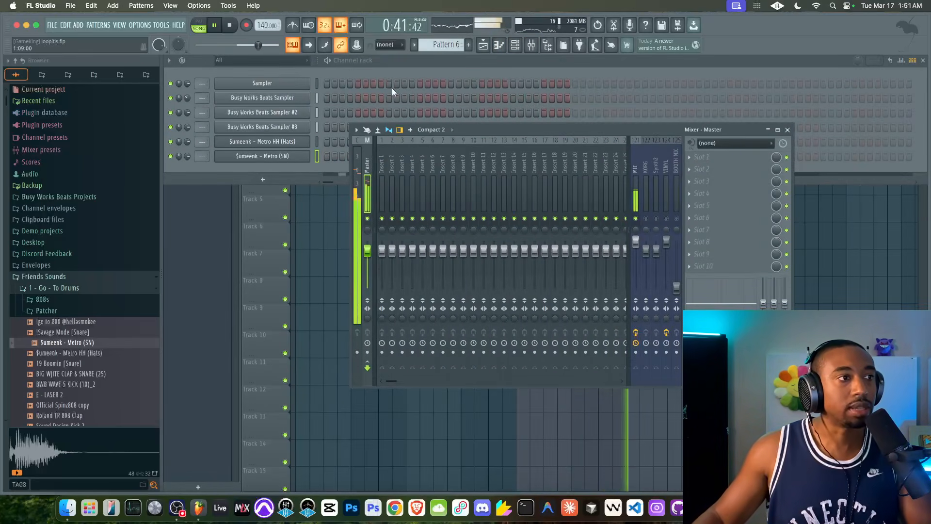
left_click(372, 69)
left_click(327, 141)
left_click(343, 141)
left_click(358, 141)
left_click(350, 141)
left_click(366, 141)
left_click(373, 141)
right_click(364, 141)
left_click(389, 142)
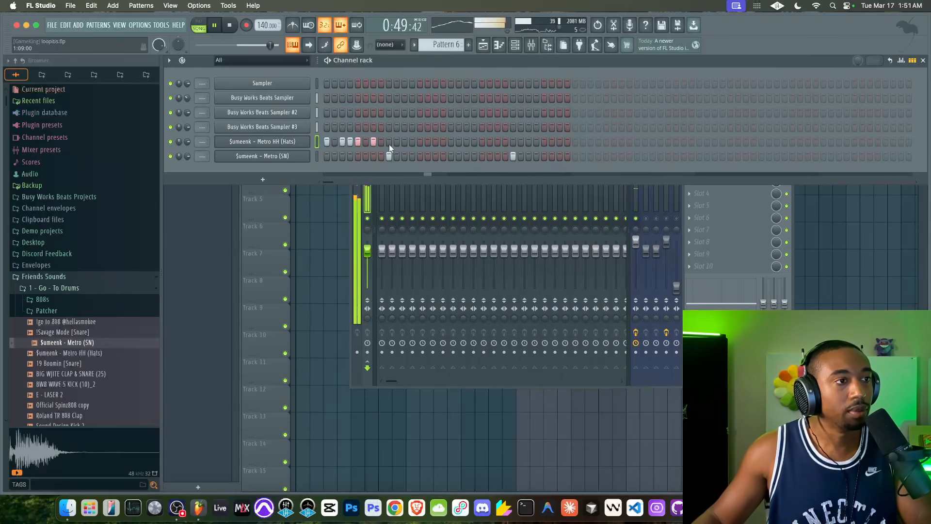
left_click(404, 142)
left_click(412, 141)
left_click(420, 142)
left_click(436, 142)
Add $umeenk - Metro HH (Hats) hits on steps 17, 19, 20, 21, 23, 25, 29 and 31 of Pattern 6
left_click(451, 142)
left_click(467, 141)
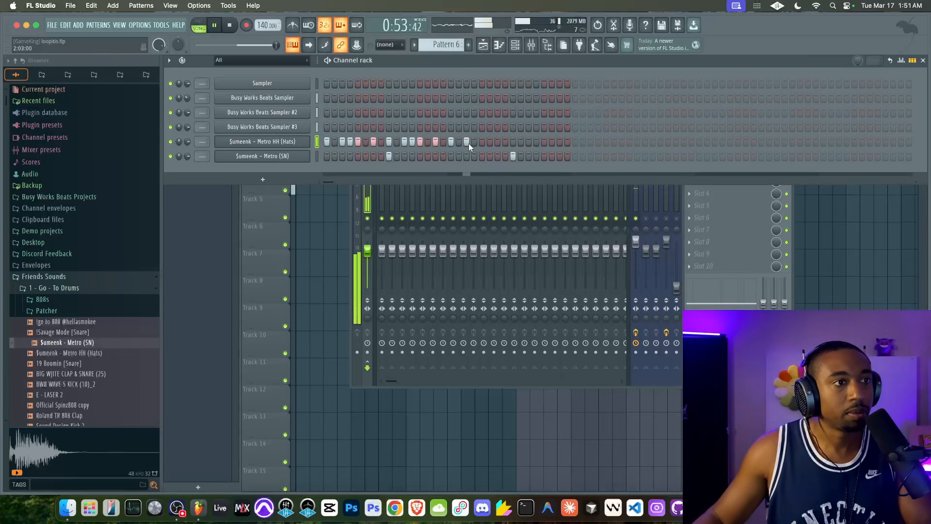
left_click(475, 142)
left_click(482, 142)
left_click(497, 142)
left_click(513, 142)
left_click(544, 142)
left_click(560, 142)
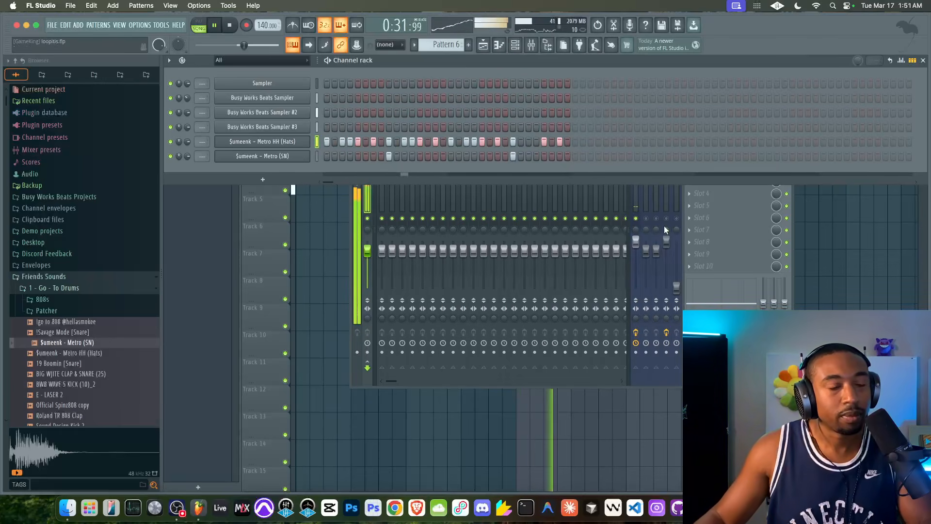
Lower the $umeenk - Metro HH (Hats) channel volume to 73%
left_click(636, 220)
left_click(188, 141)
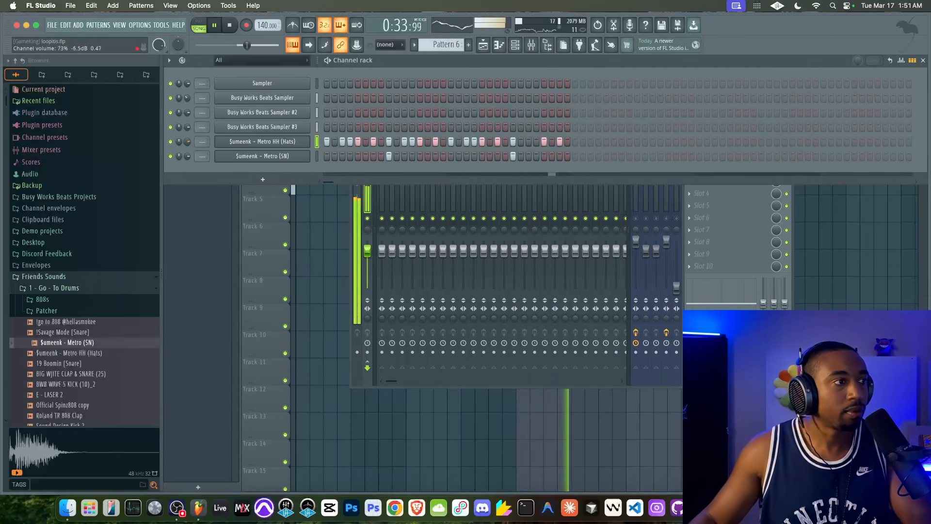
left_click(639, 224)
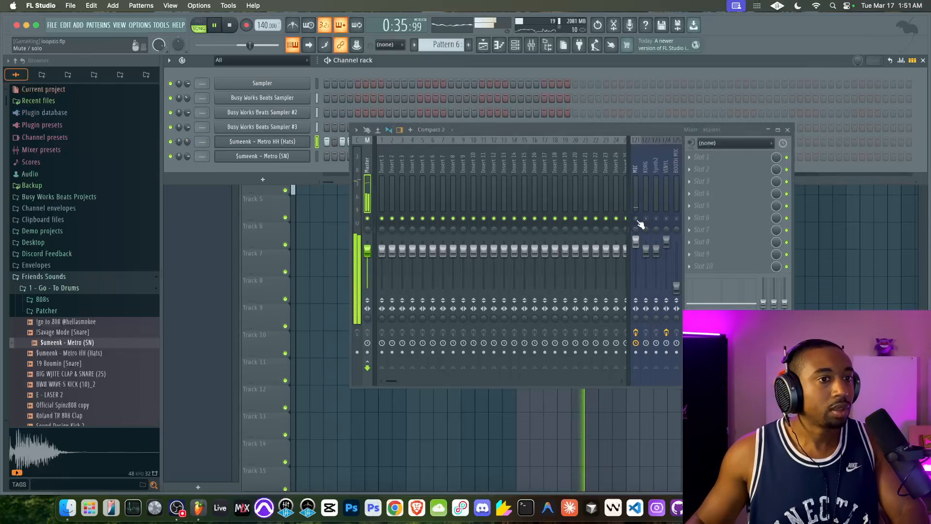
Return to the channel rack from the playlist and create the new empty pattern Pattern 7
left_click(344, 235)
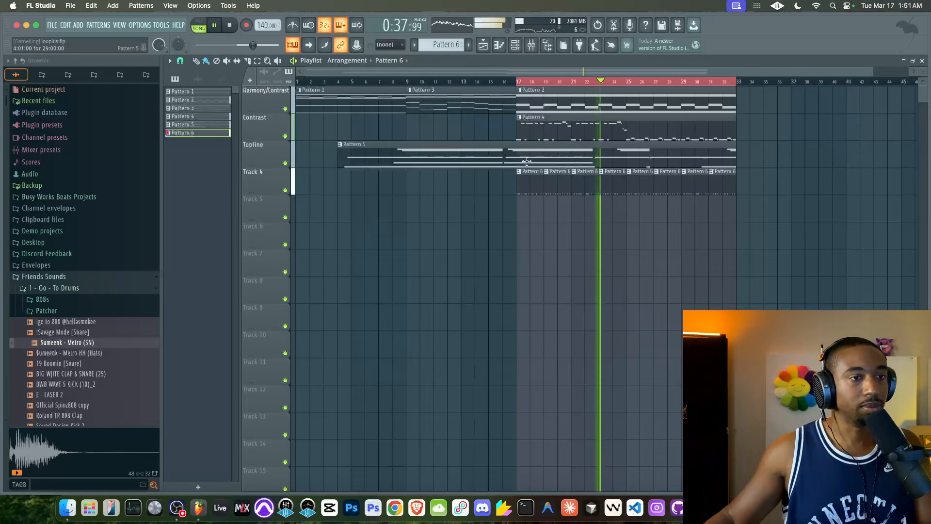
left_click(542, 107)
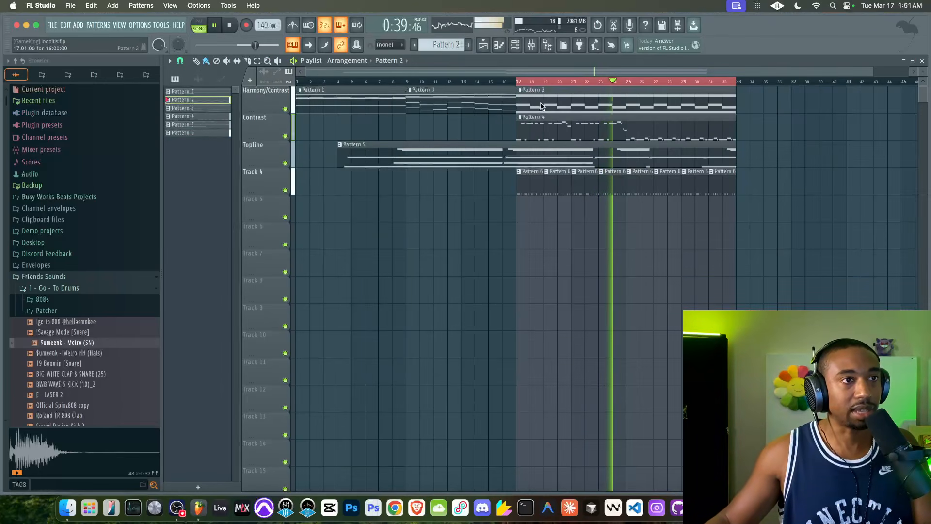
left_click(516, 47)
scroll(449, 44, "down", 4)
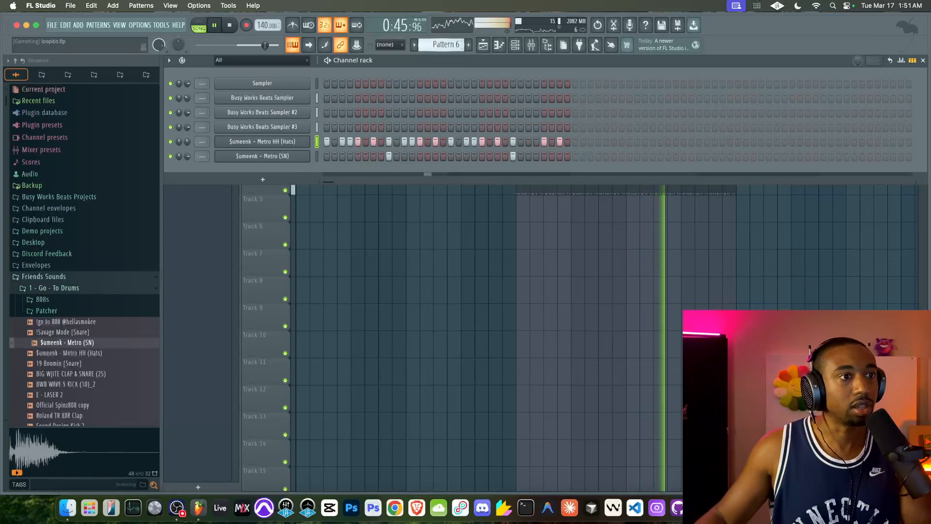
scroll(449, 44, "down", 1)
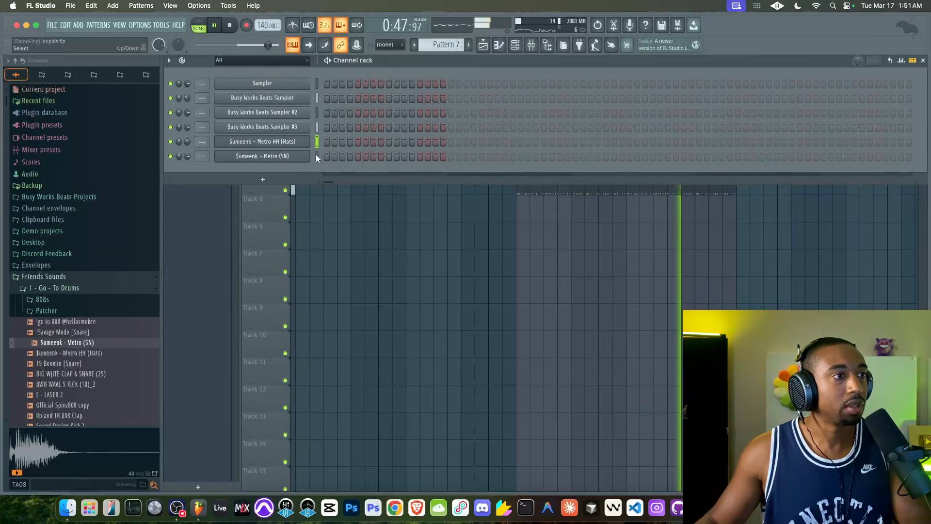
Select all six channels and route them to mixer tracks 1 to 6
left_click_drag(316, 154, 318, 71)
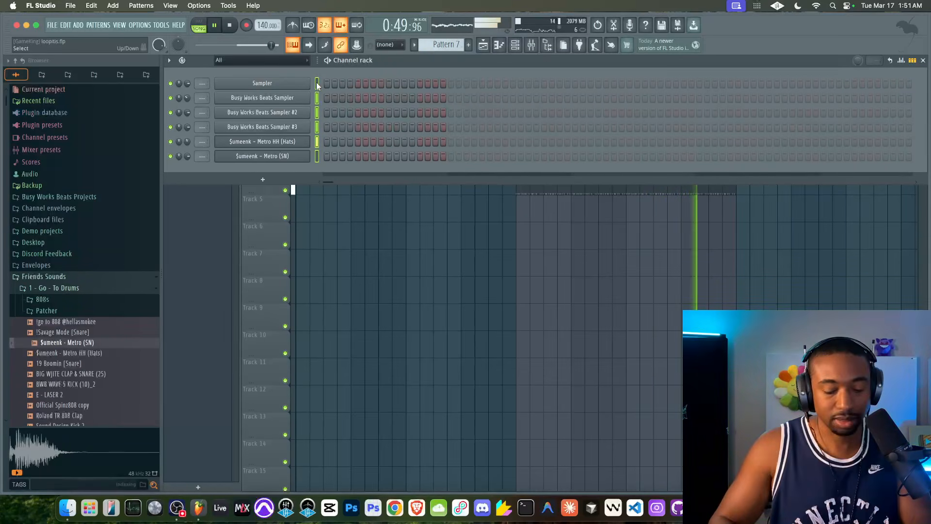
key("F9")
key("F9")
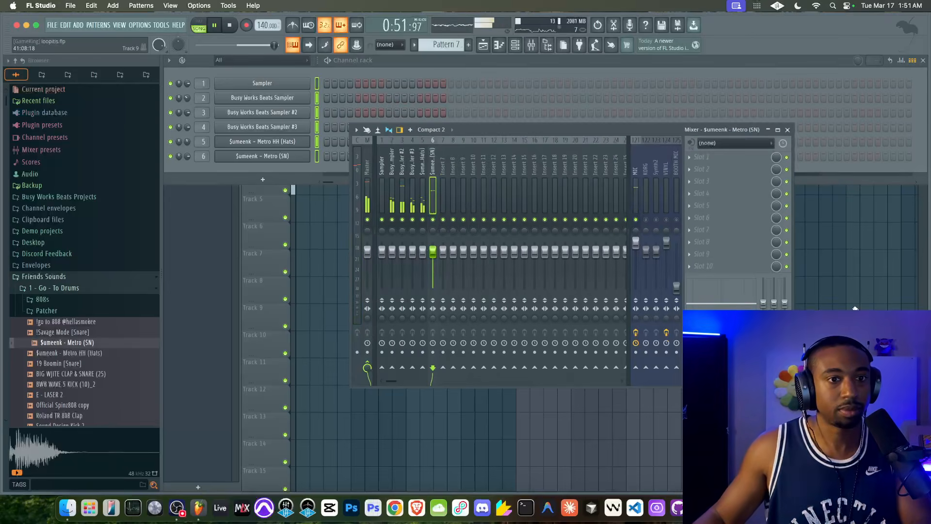
Clear the playlist's time selection over bars 17 to 33 and check the mixer tracks
key("F5")
right_click(651, 84)
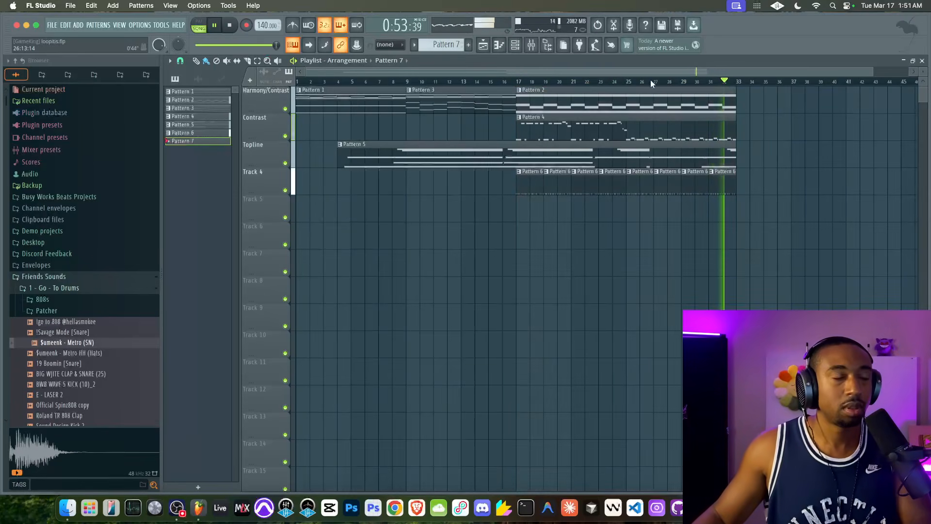
left_click(534, 47)
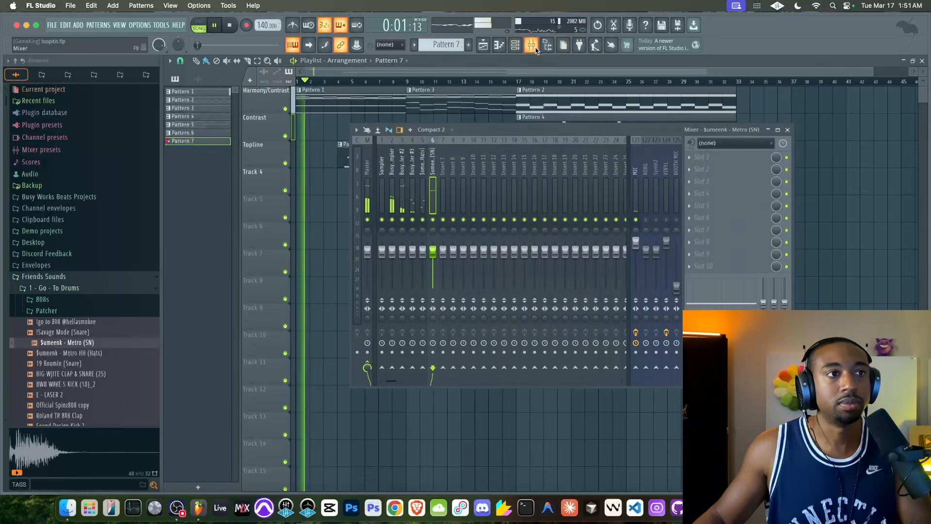
key("F9")
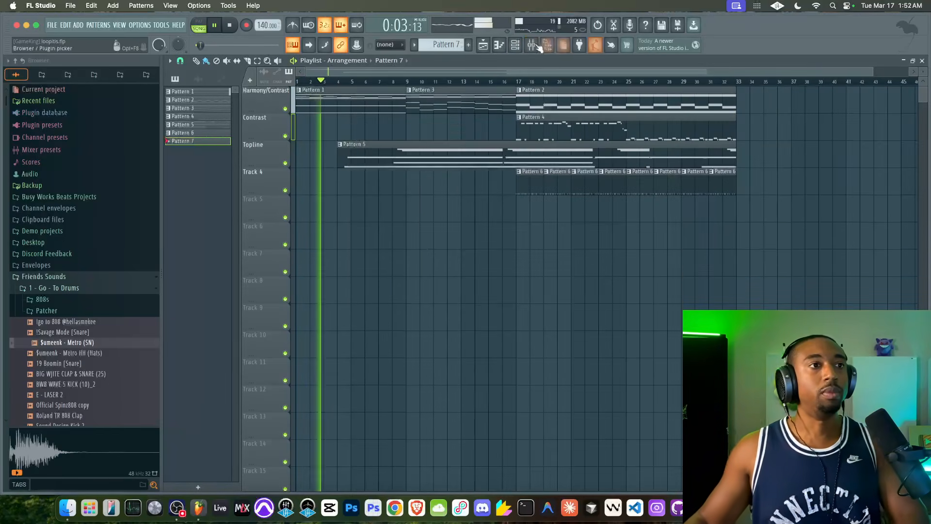
Add another Busy Works Beats Sampler channel and load the user preset Swirly Saw IV
key("F6")
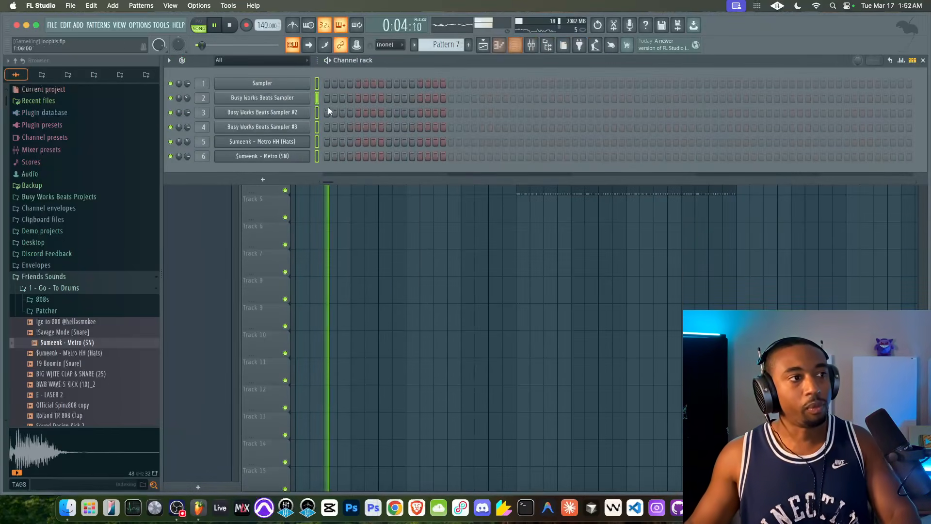
left_click(264, 181)
left_click(262, 419)
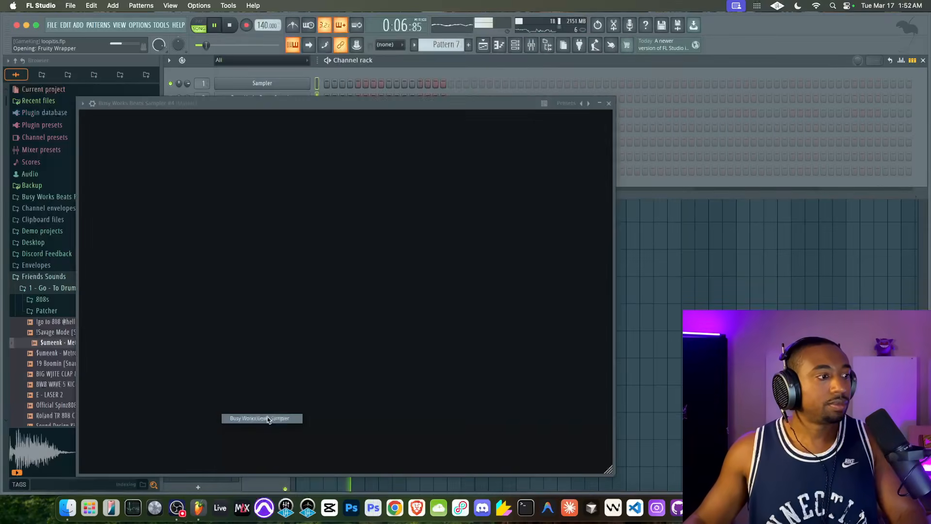
key("F9")
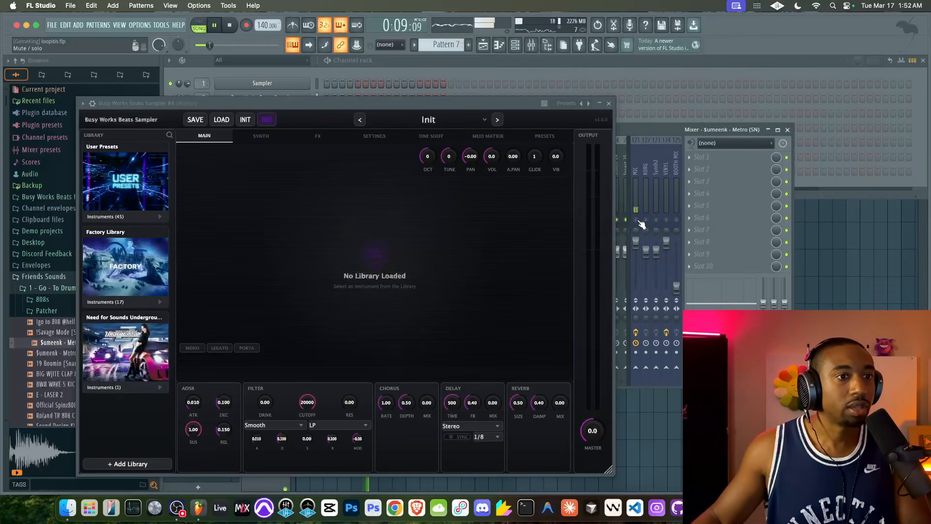
left_click(103, 211)
left_click(115, 239)
scroll(112, 315, "down", 10)
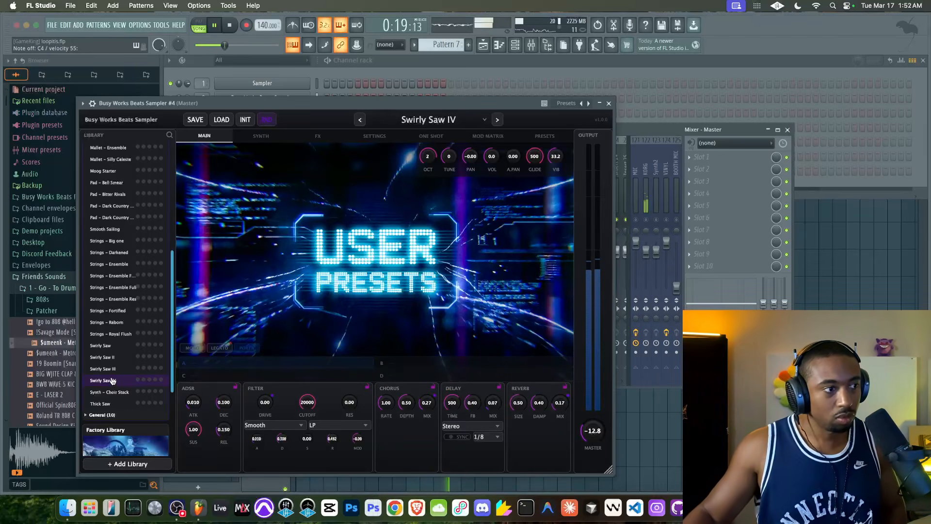
Close the sampler window, route Busy Works Beats Sampler #4 to mixer track 7 and start recording into Pattern 7
left_click(609, 104)
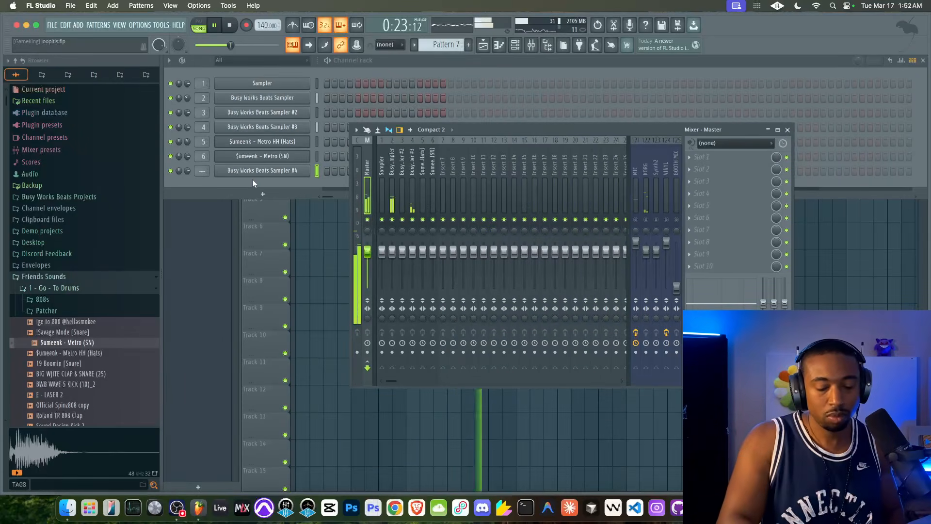
left_click(313, 173)
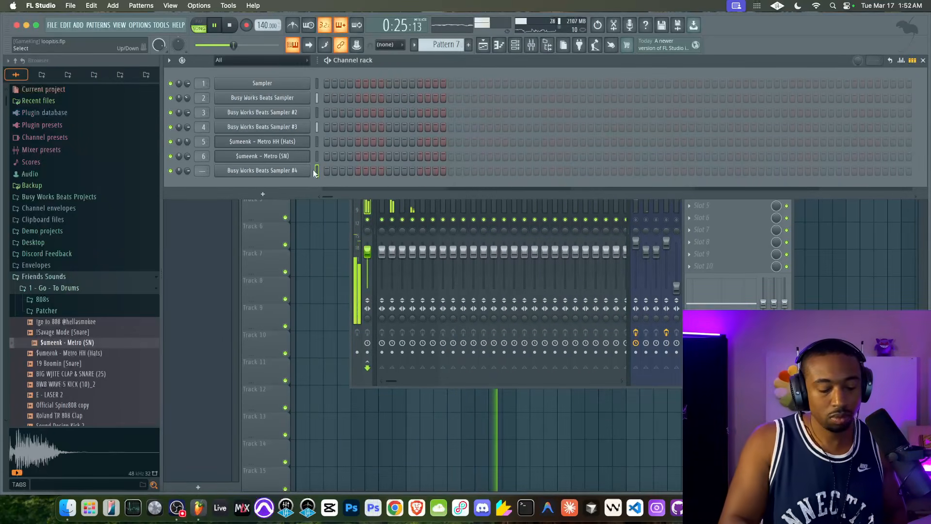
key("super+l")
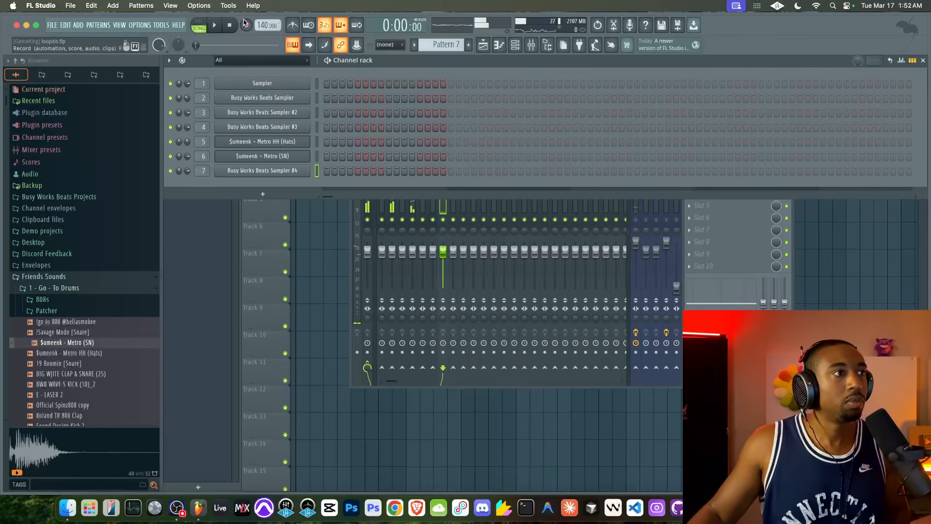
Turn on the metronome and record the Swirly Saw IV part into Pattern 7 over the arrangement
left_click(862, 268)
left_click(293, 25)
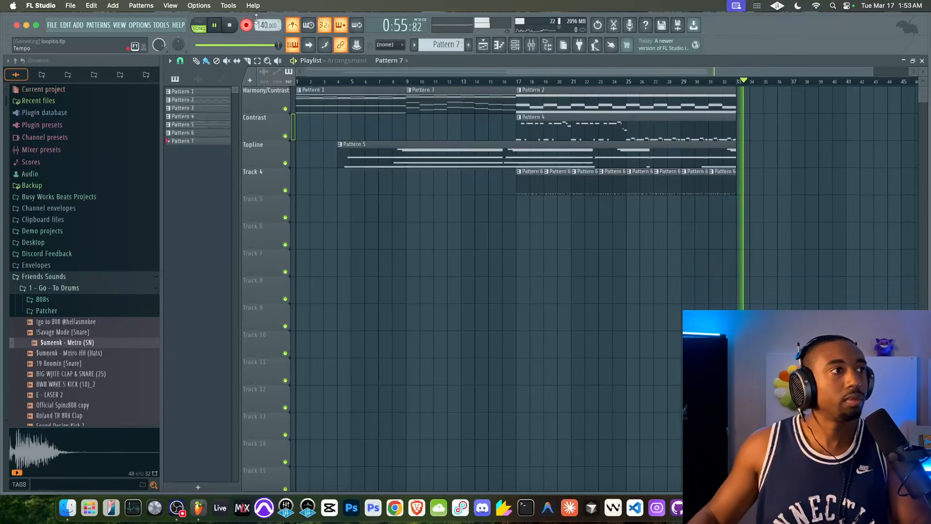
Show the mixer and temporarily unmute the MIC track during playback
left_click(531, 44)
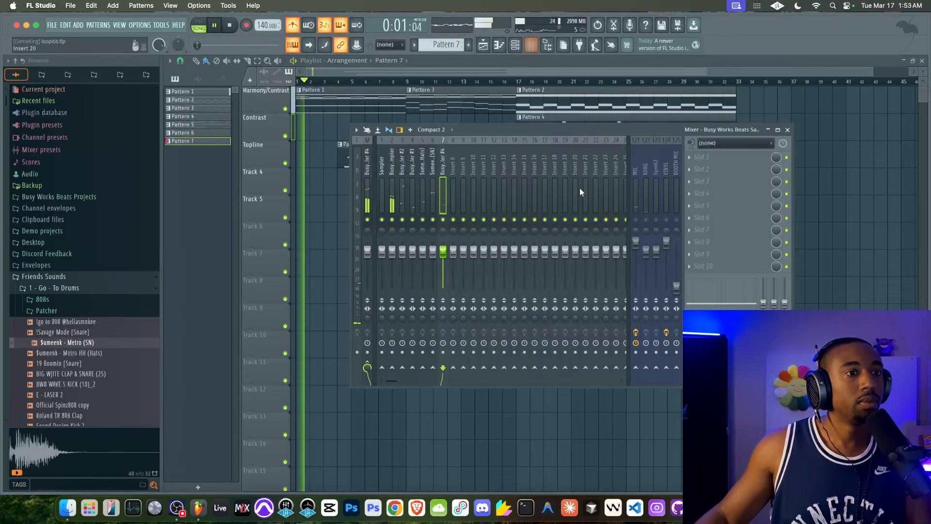
left_click(636, 220)
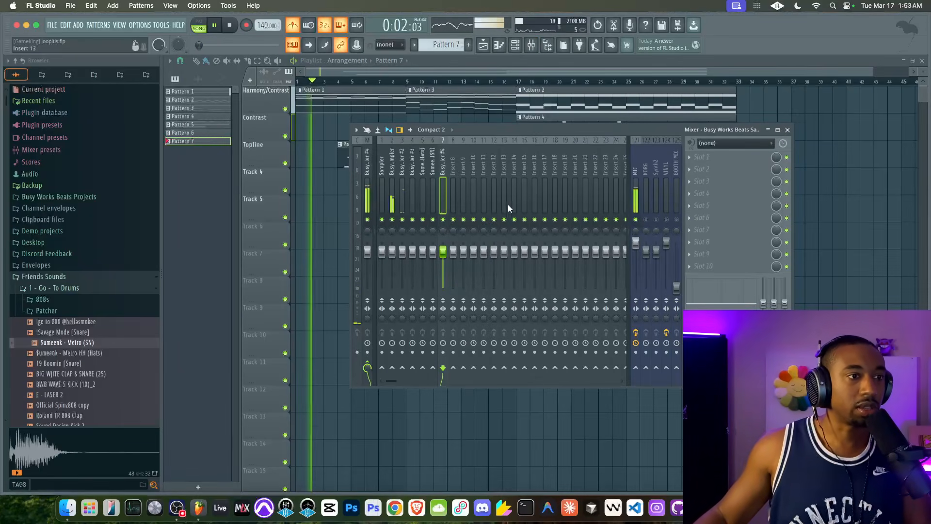
left_click(636, 220)
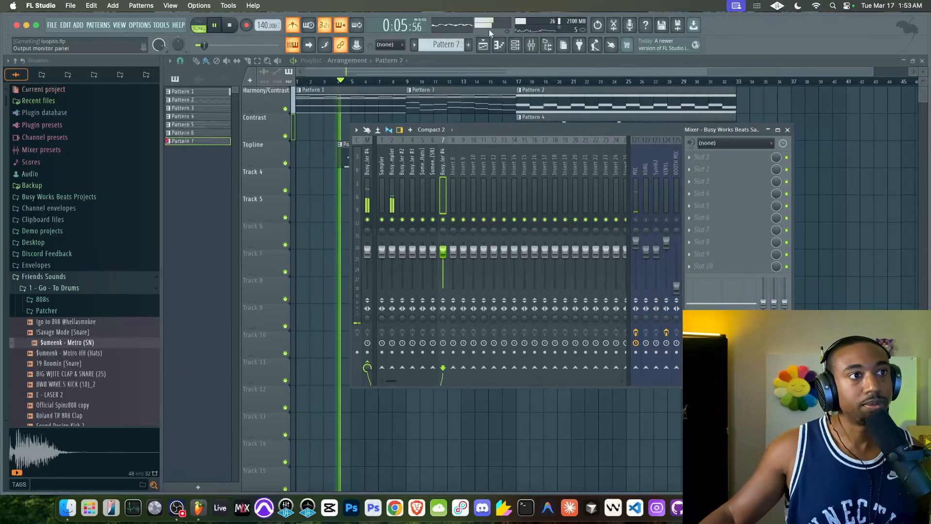
Turn off FX Lock in Busy Works Beats Sampler #4 and set the delay mix to 0.79 and reverb mix to 0.89
left_click(515, 45)
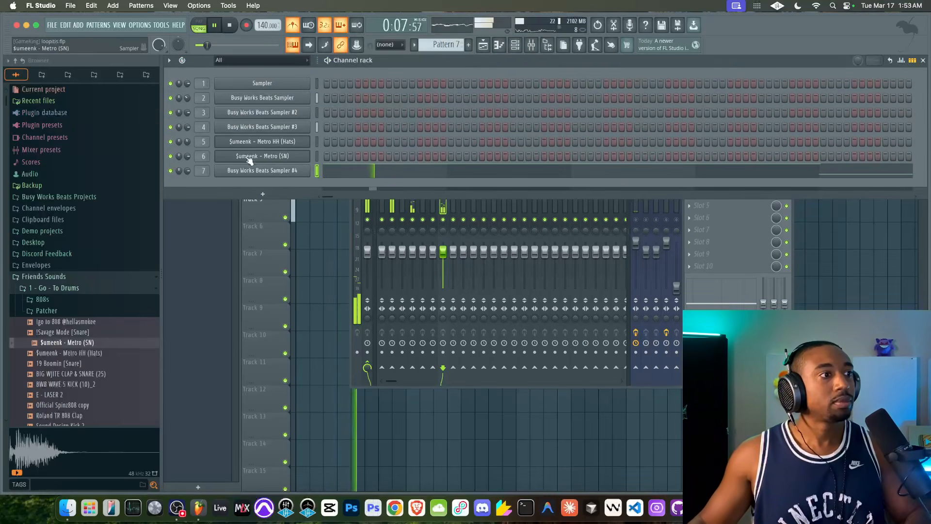
left_click(261, 171)
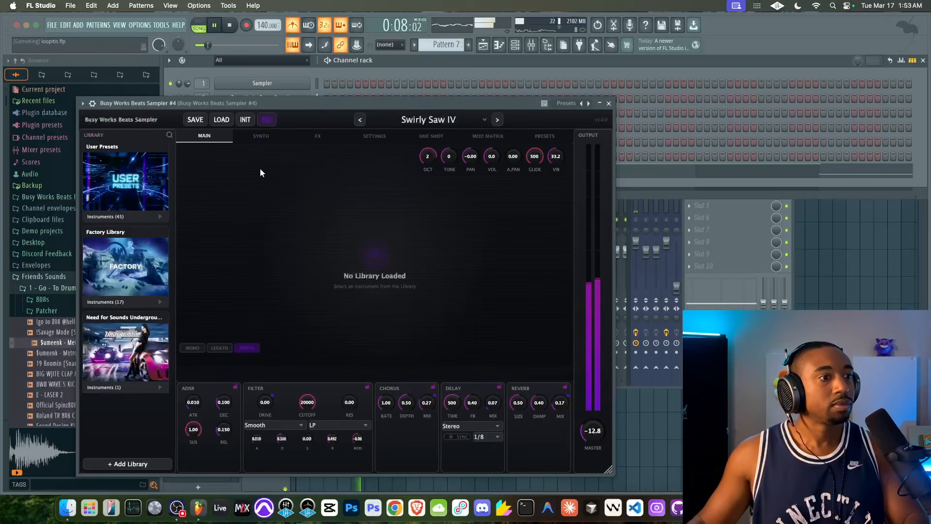
left_click(318, 137)
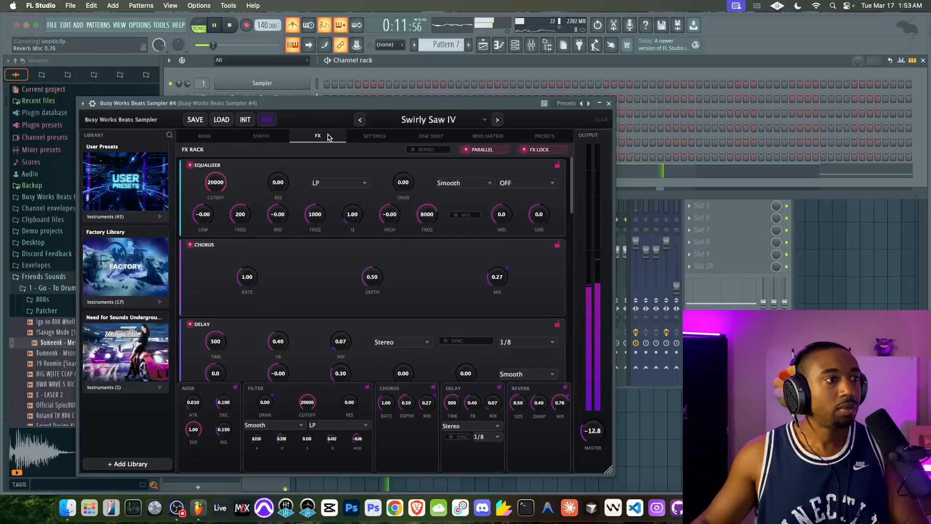
scroll(415, 286, "down", 2)
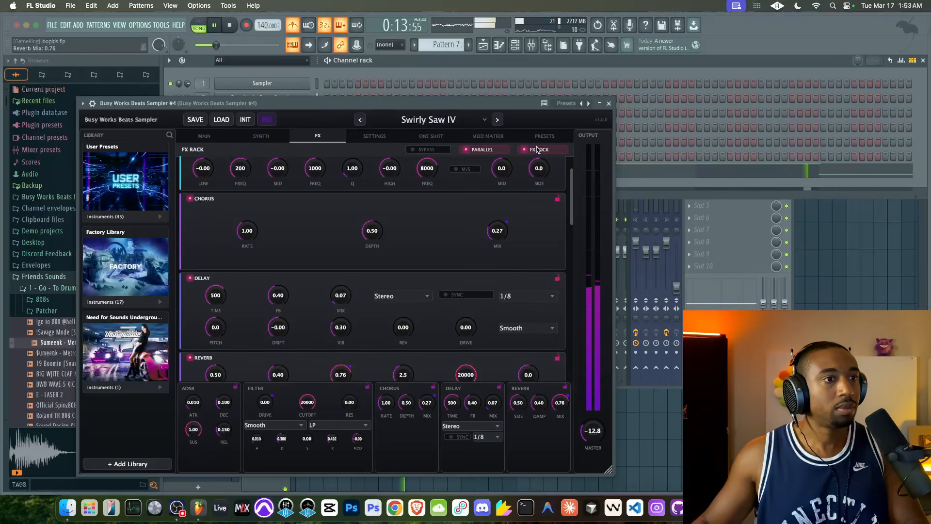
scroll(487, 268, "down", 4)
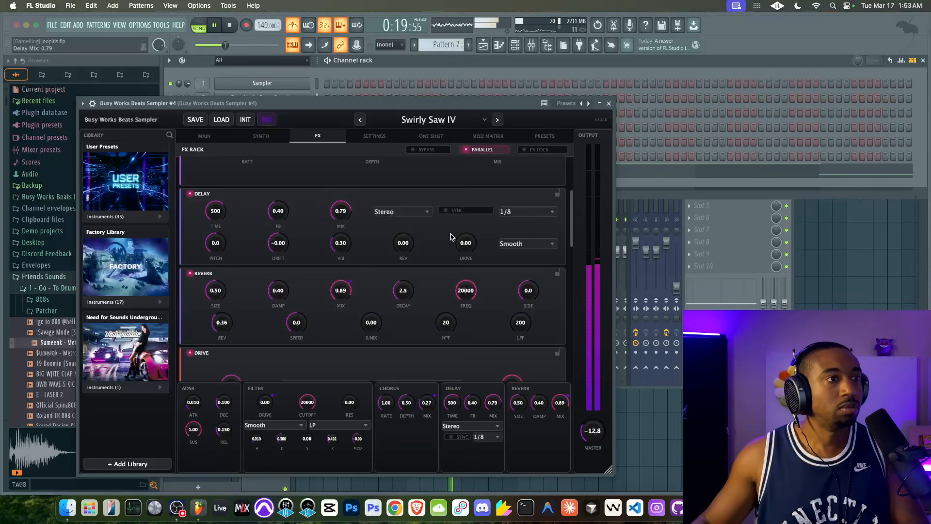
Lower the sampler's equalizer low-pass cutoff to 3238 and its master output to -15.2
scroll(329, 271, "up", 3)
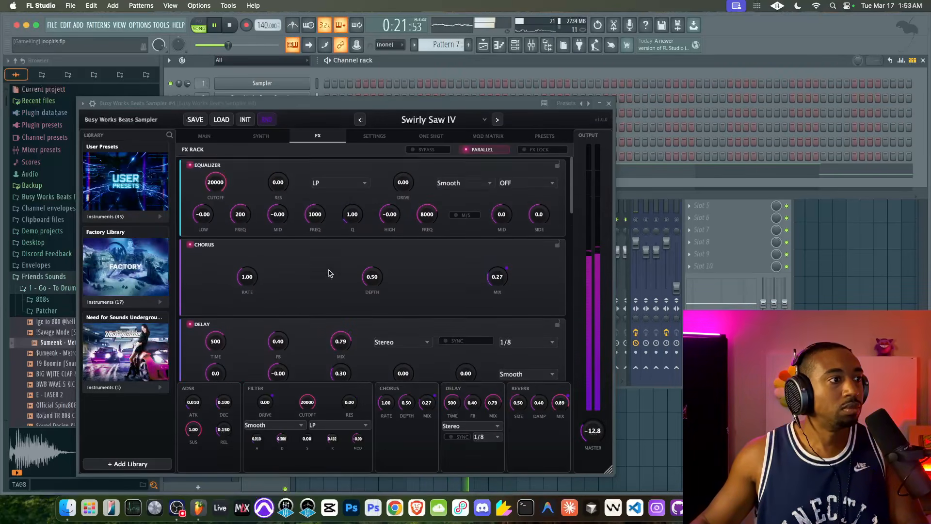
left_click_drag(215, 184, 217, 204)
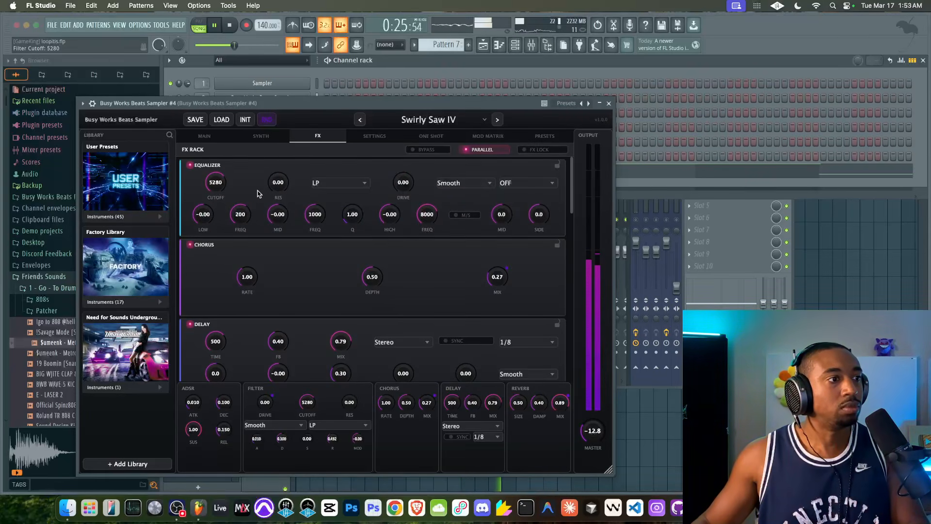
left_click_drag(219, 194, 221, 199)
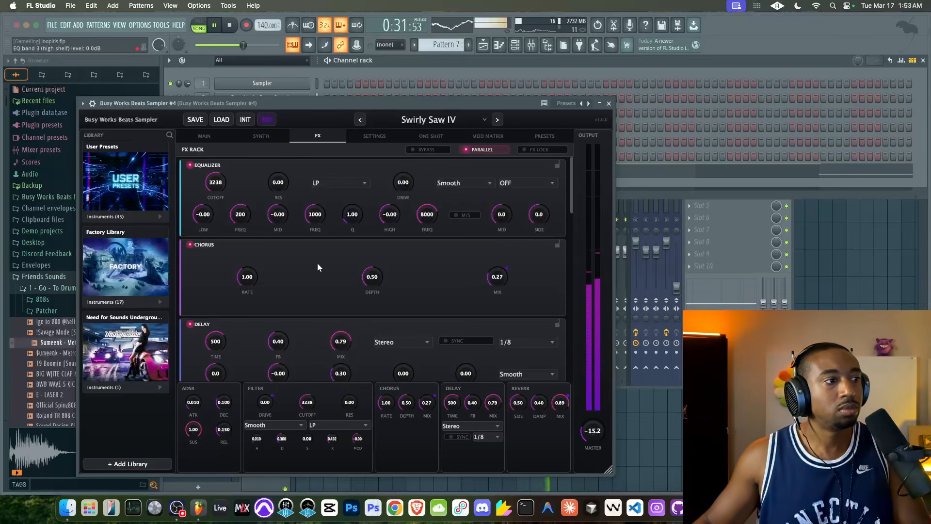
Enable the sampler's Punch compressor with threshold -20.1, ratio 5.8, makeup 5.7, release 49 and density 0.57
scroll(317, 265, "down", 5)
scroll(317, 263, "down", 6)
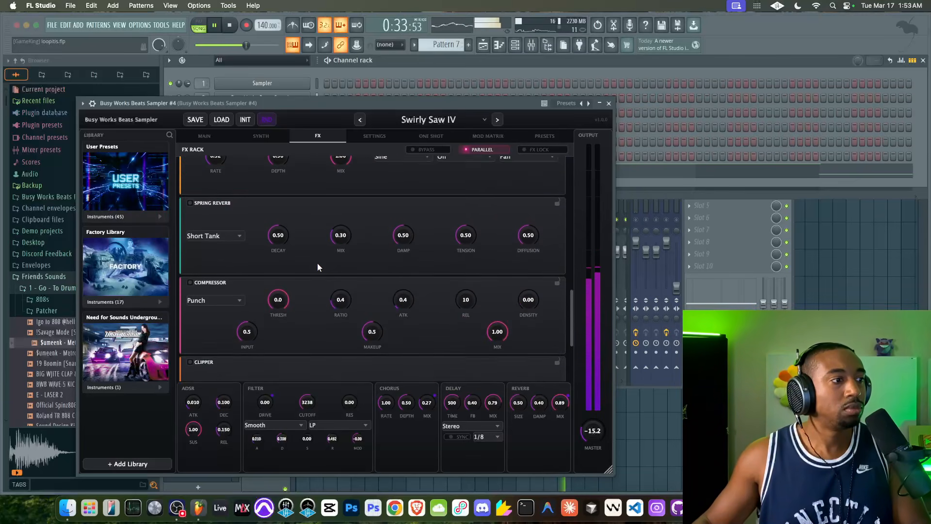
mouse_move(278, 269)
left_mouse_down()
mouse_move(273, 298)
mouse_move(276, 281)
left_mouse_up()
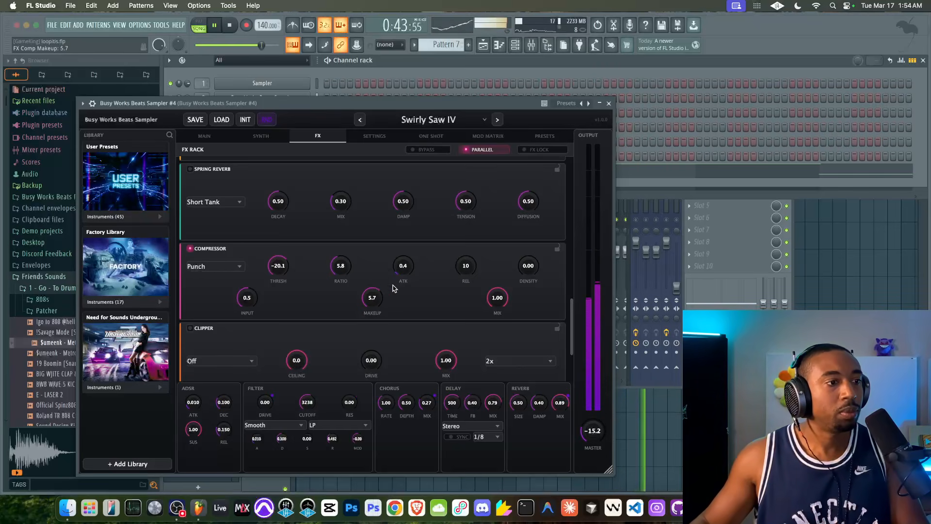
left_click_drag(465, 266, 497, 266)
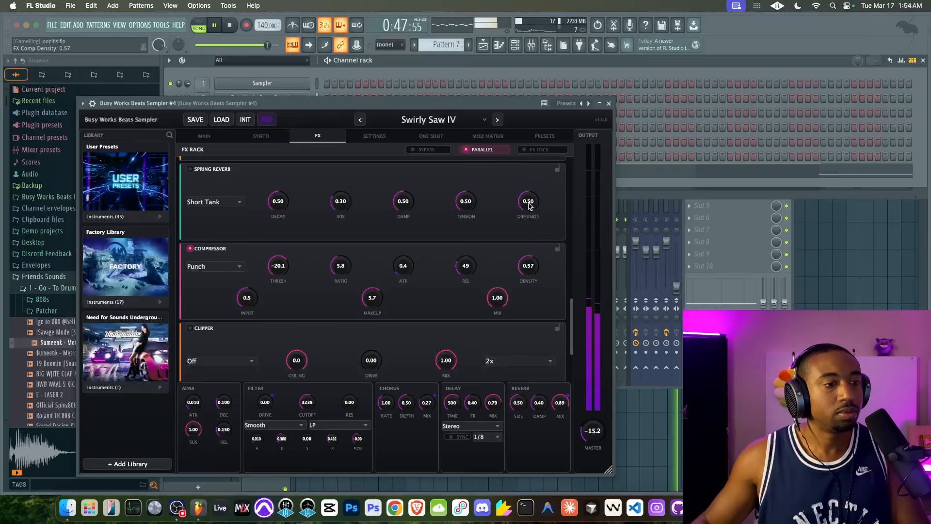
Turn off the AC Hum texture effect in the sampler's FX rack
scroll(375, 292, "up", 5)
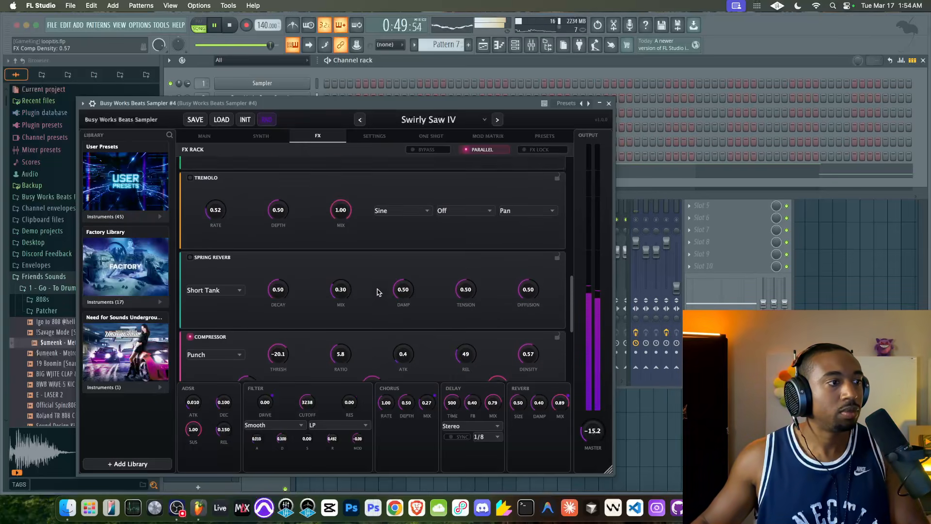
scroll(339, 300, "up", 3)
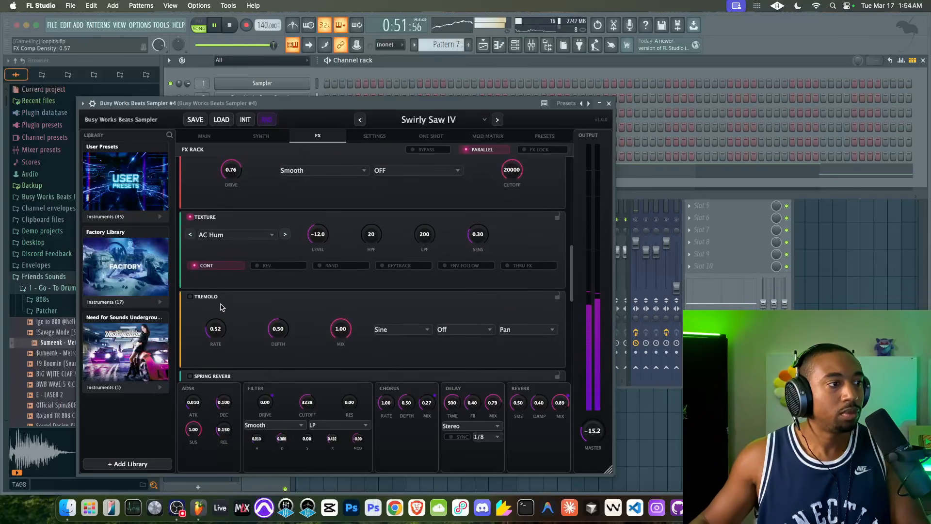
scroll(252, 285, "up", 2)
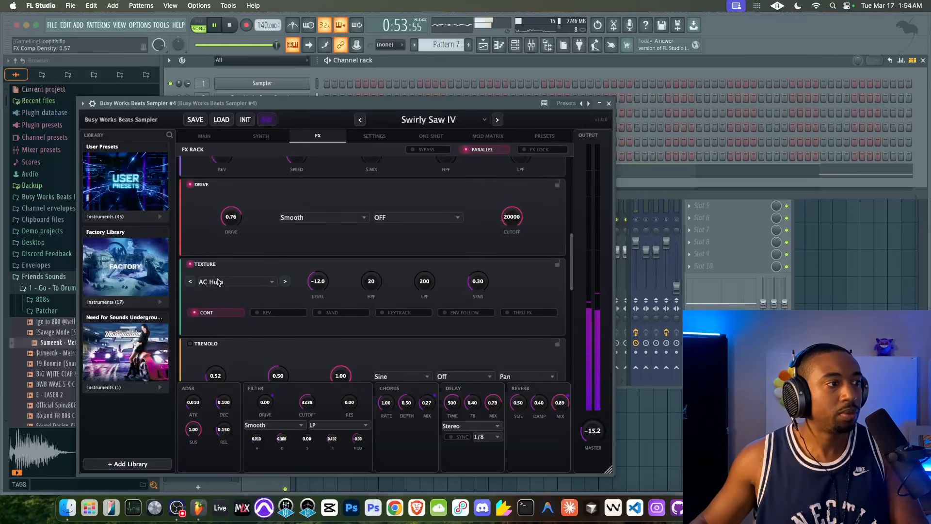
Set the sampler's reverb speed to -100.0, S.Mix to 0.54 and HPF to 95
scroll(302, 265, "up", 6)
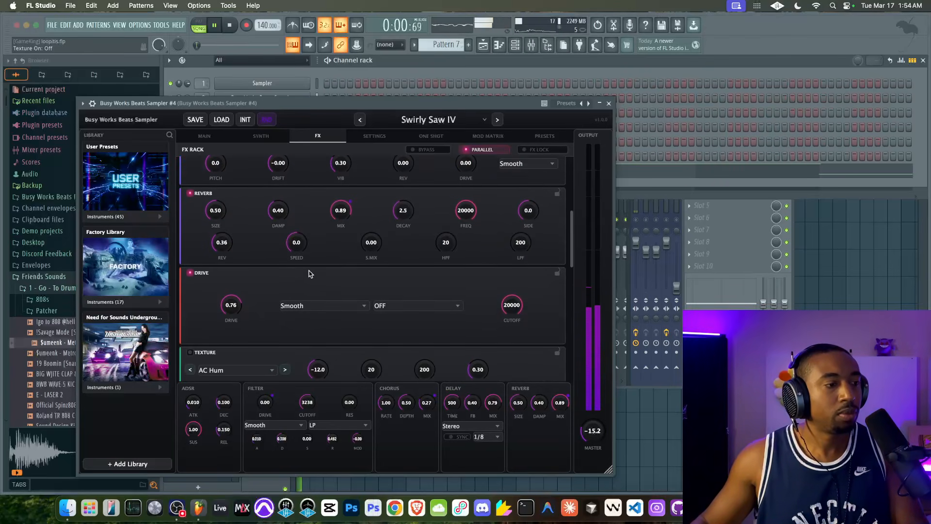
scroll(309, 274, "up", 3)
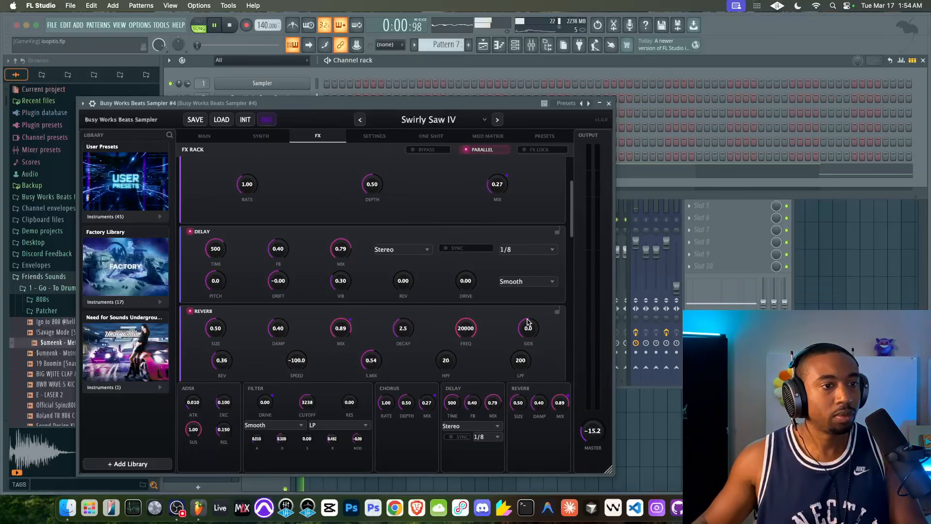
left_click_drag(444, 362, 455, 327)
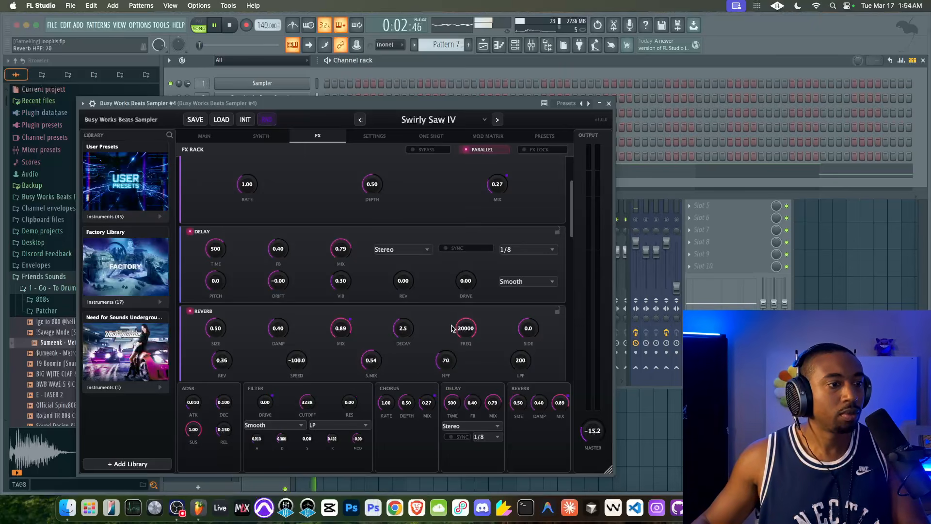
Toggle the MIC track on and off, and review the sampler's FX rack from the equalizer to stereo width during playback
left_click(636, 221)
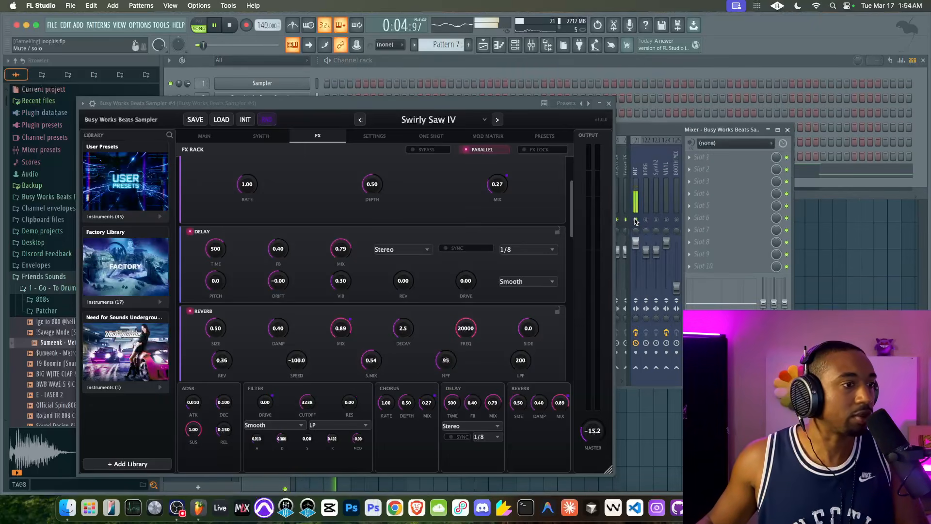
scroll(438, 239, "up", 4)
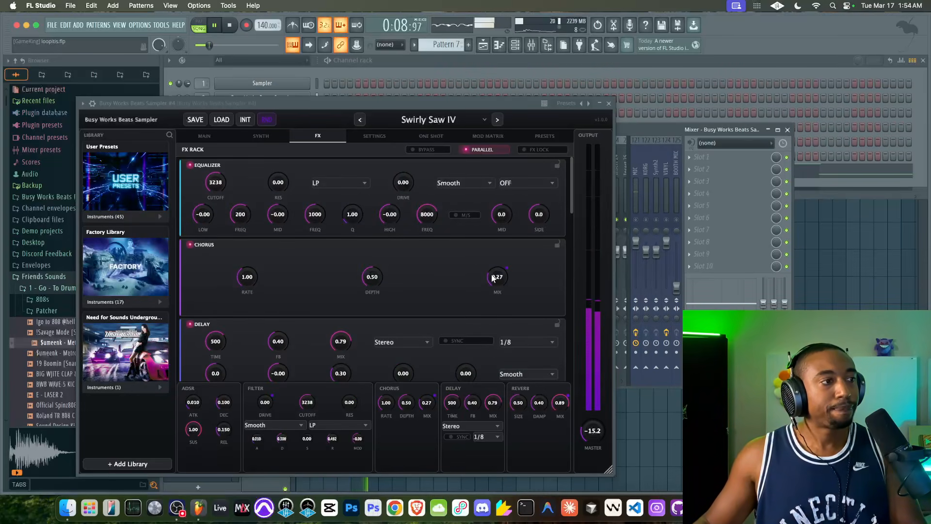
scroll(453, 280, "down", 12)
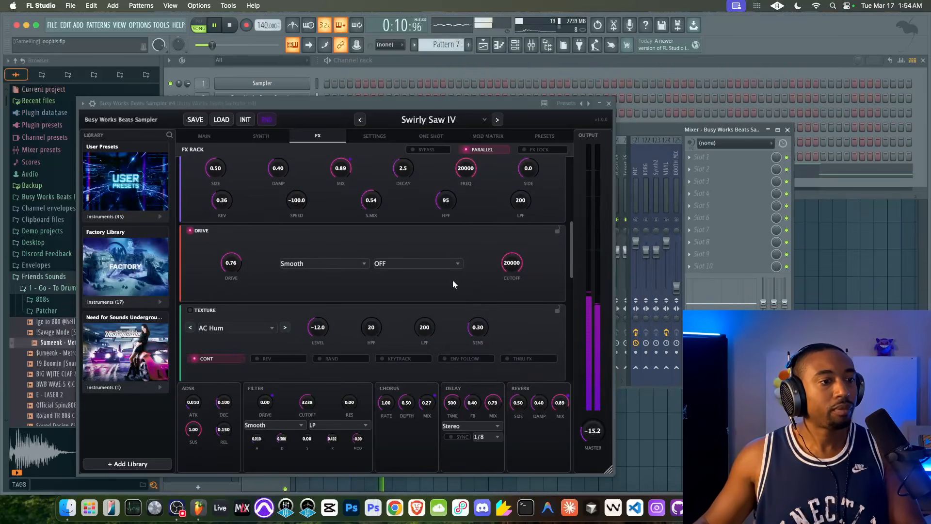
scroll(452, 280, "down", 2)
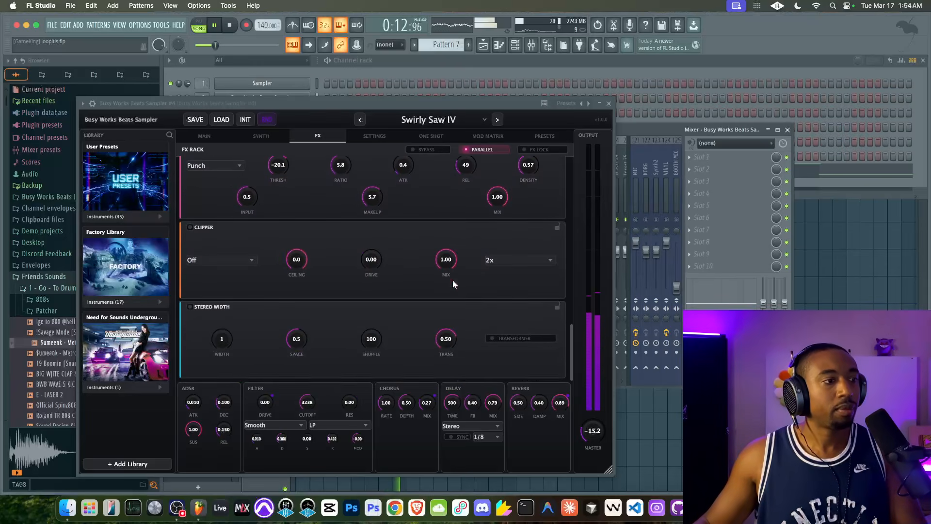
scroll(453, 280, "up", 6)
scroll(433, 211, "down", 6)
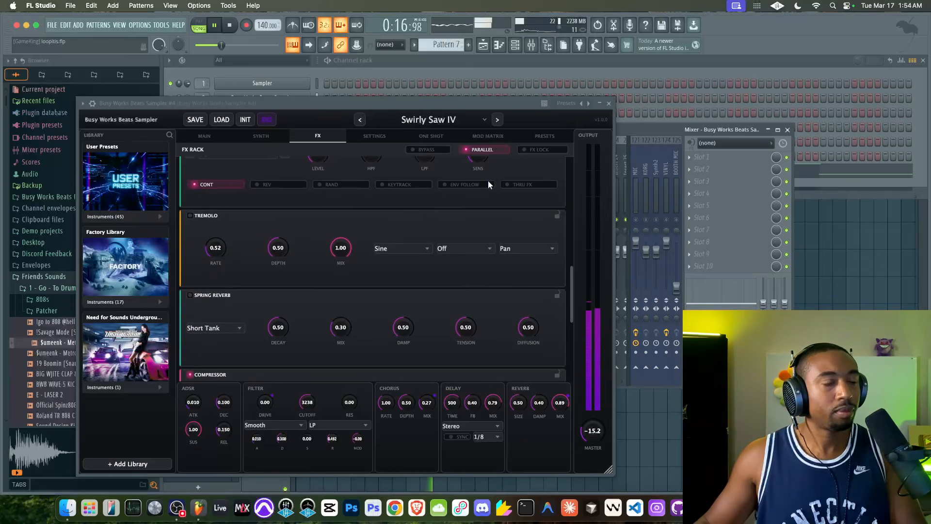
scroll(461, 275, "down", 5)
scroll(461, 275, "up", 3)
scroll(461, 275, "up", 9)
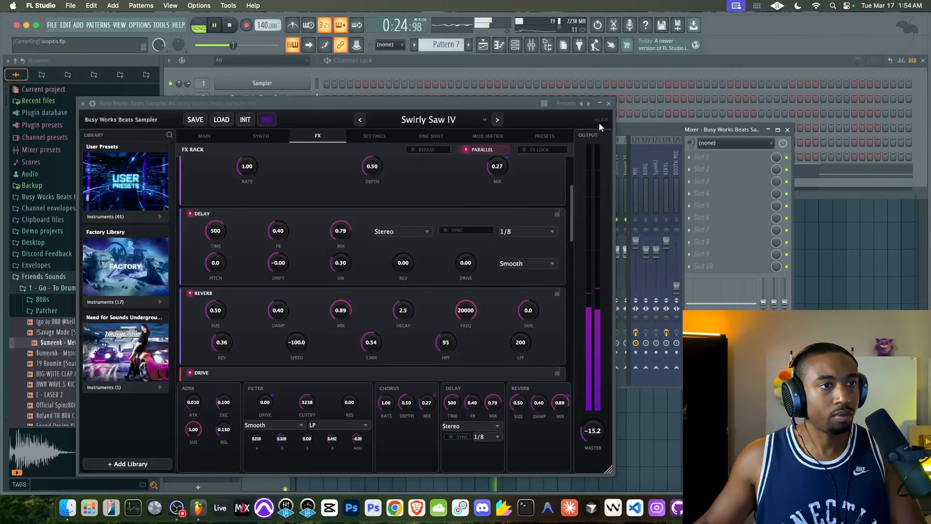
Close the sampler window and check the mixer levels against the playlist during playback
left_click(610, 104)
key("F5")
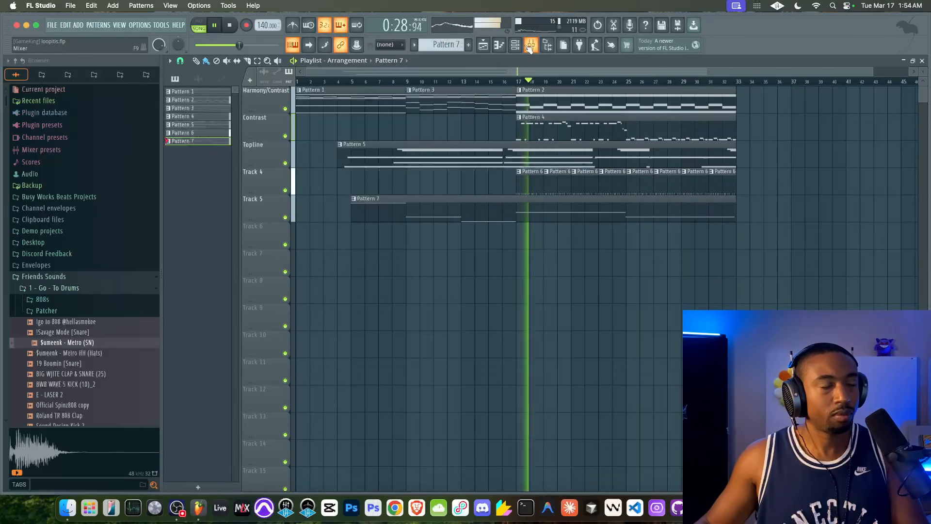
key("F9")
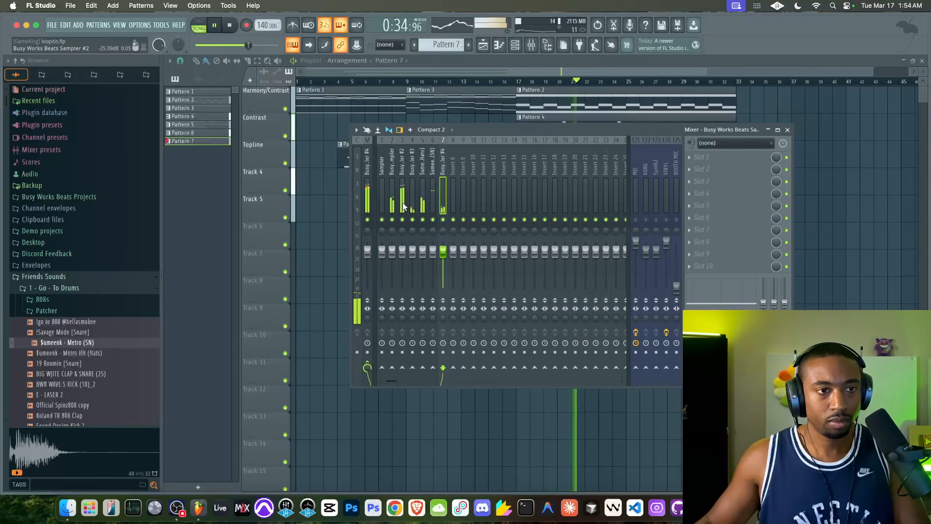
key("F9")
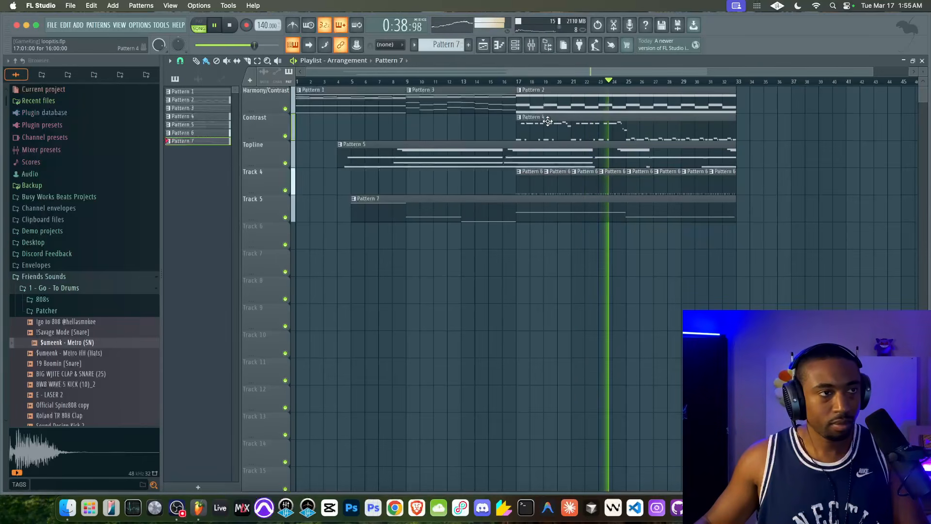
Switch to Pattern 6 and check its hat and snare steps in the channel rack
key("F6")
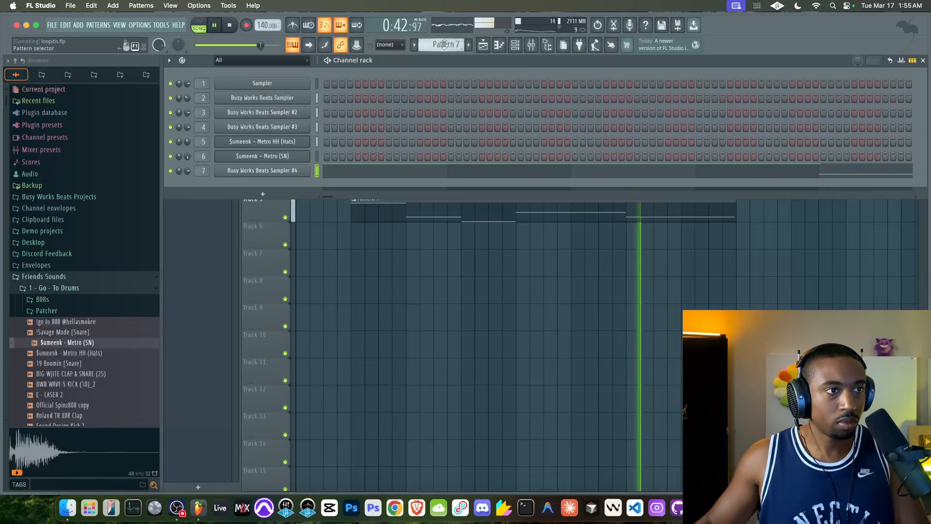
scroll(442, 44, "up", 1)
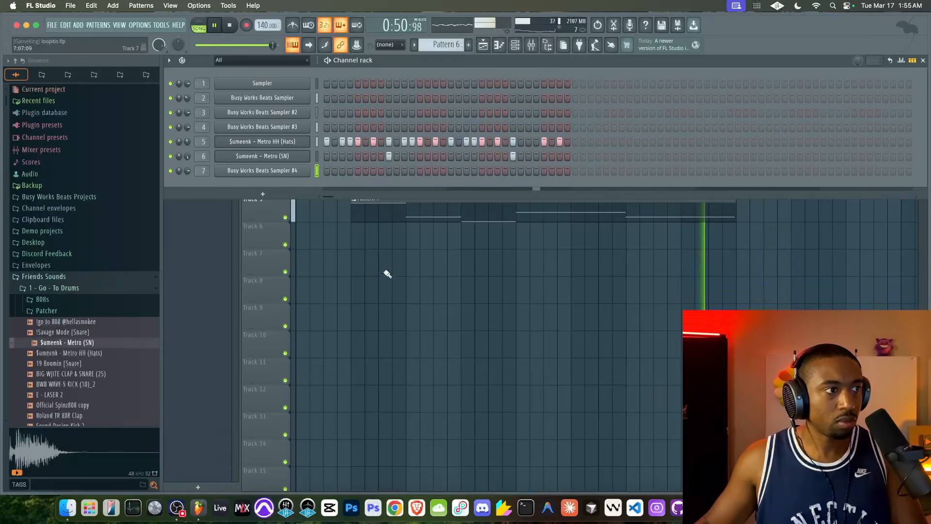
key("F6")
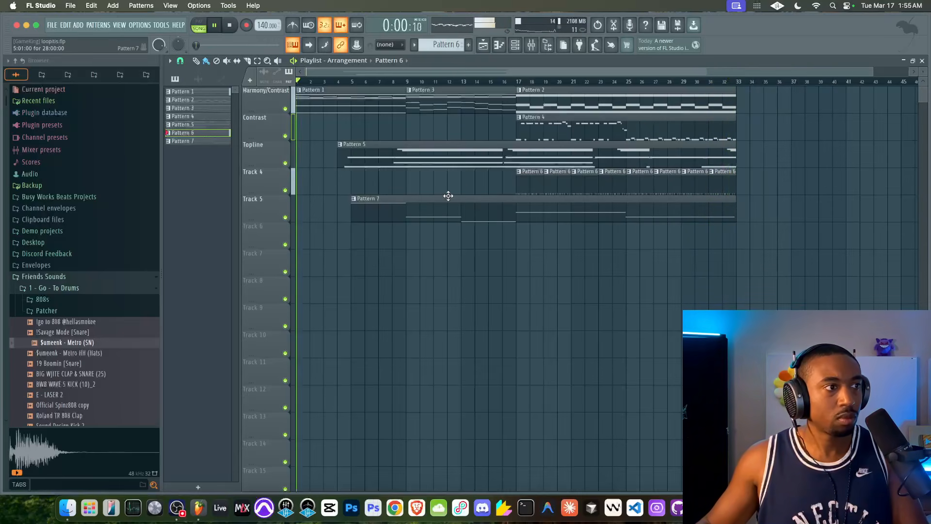
Show the mixer, stop playback and unmute the MIC track
key("F9")
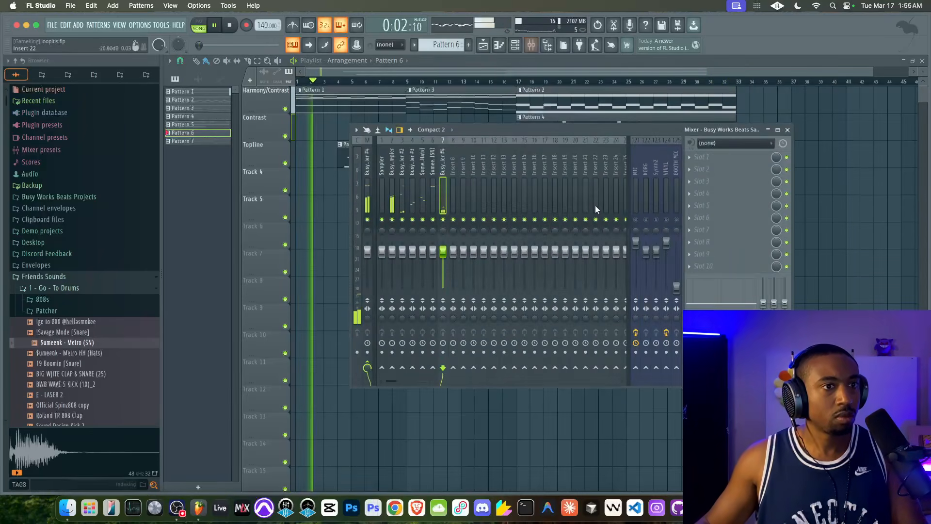
key("space")
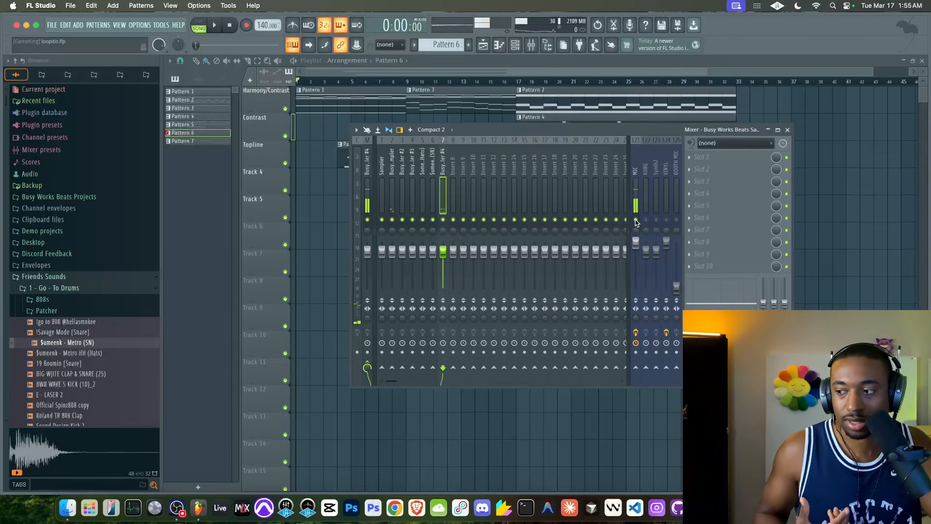
Hide the mixer, select the first 16 bars on the playlist timeline and clear the selection again
key("F9")
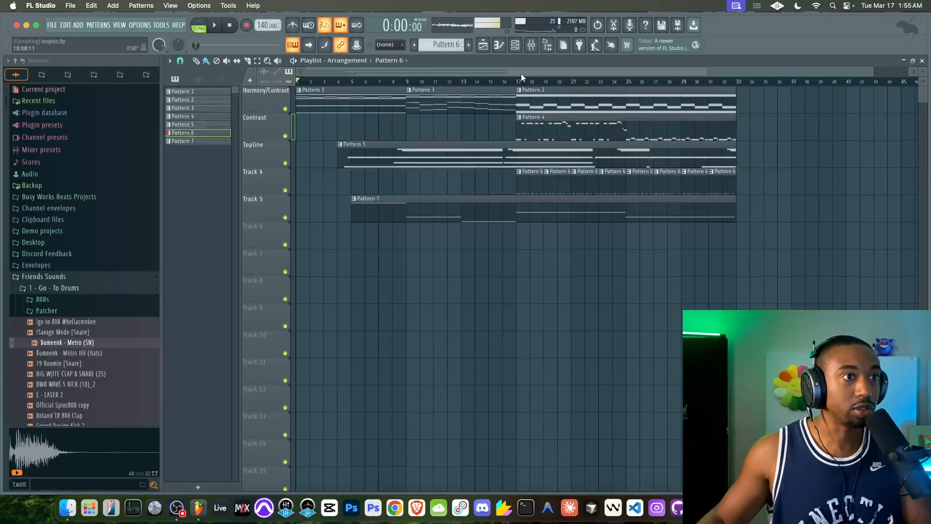
left_click_drag(519, 83, 229, 89)
left_click_drag(518, 82, 284, 84)
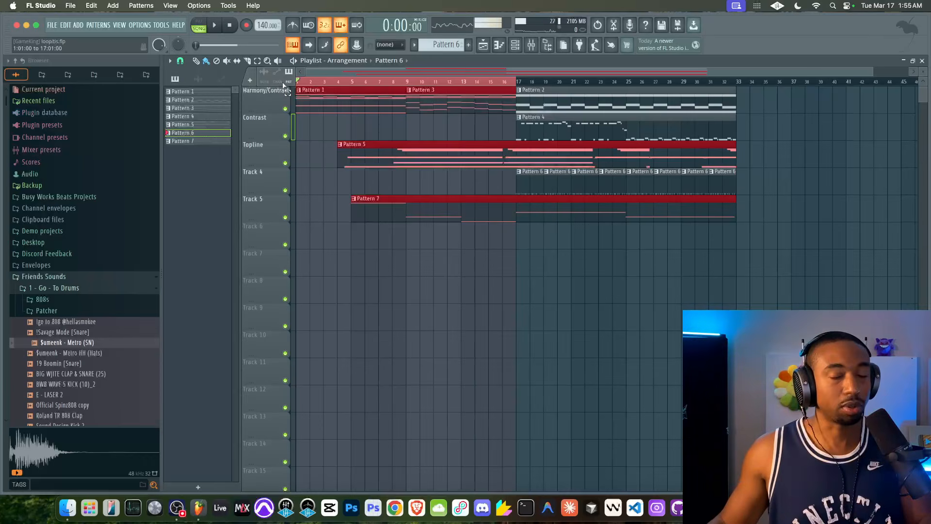
left_click_drag(281, 86, 274, 109)
left_click(302, 134, "ctrl")
left_click(334, 85, "ctrl")
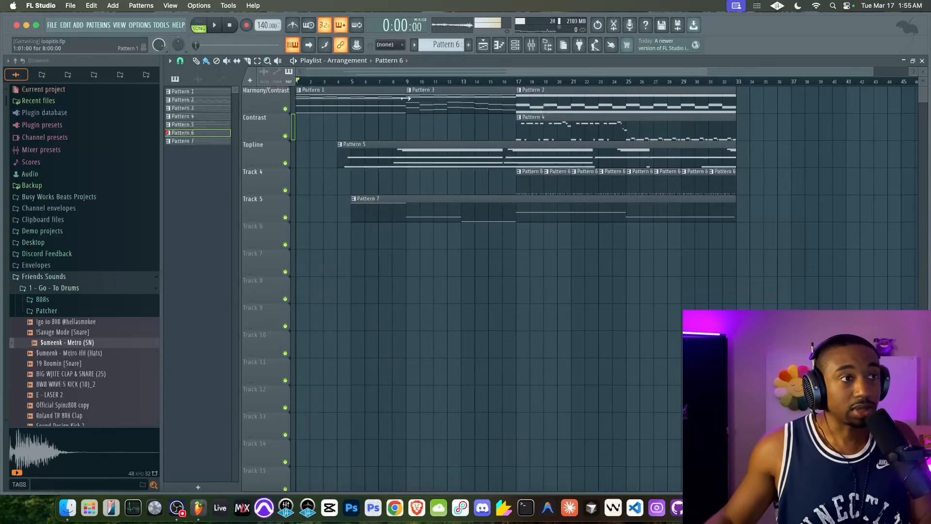
Play the arrangement from the start and compare the playlist with the mixer levels
key("space")
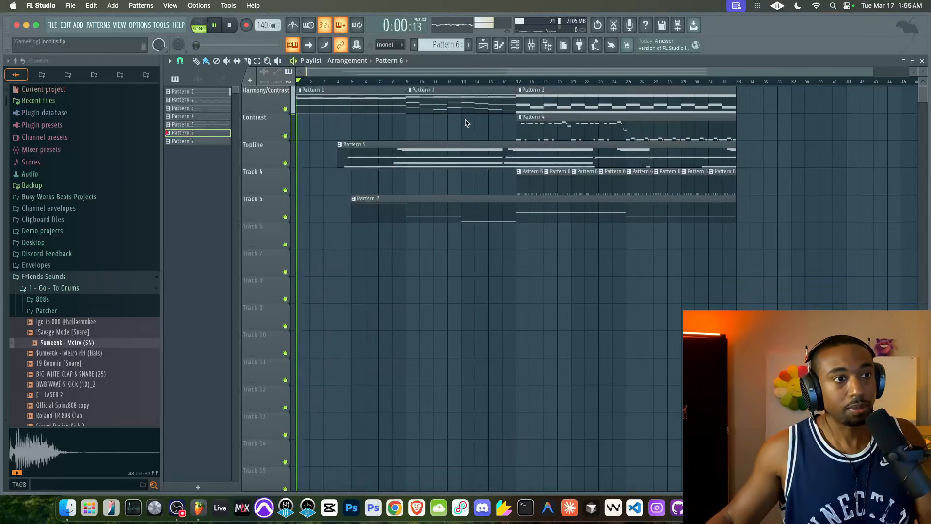
left_click_drag(516, 168, 708, 193)
left_click(532, 46)
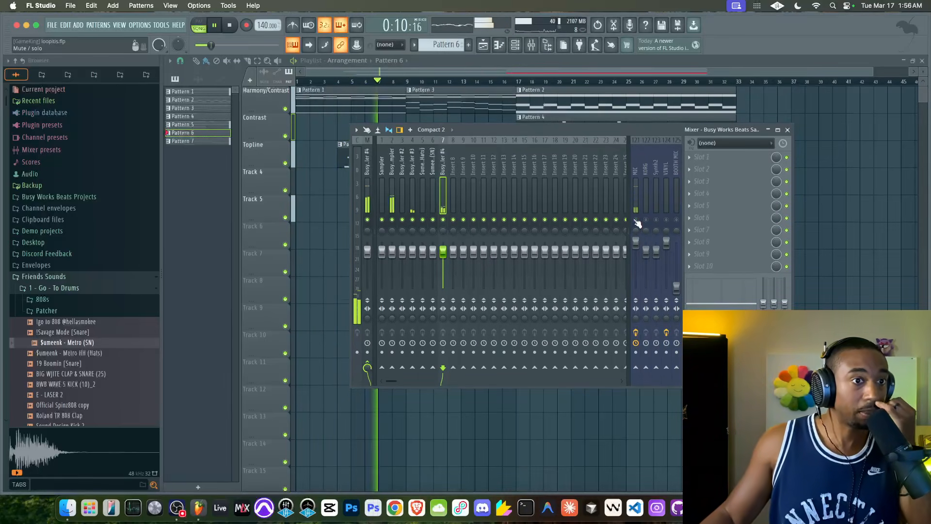
left_click(821, 247)
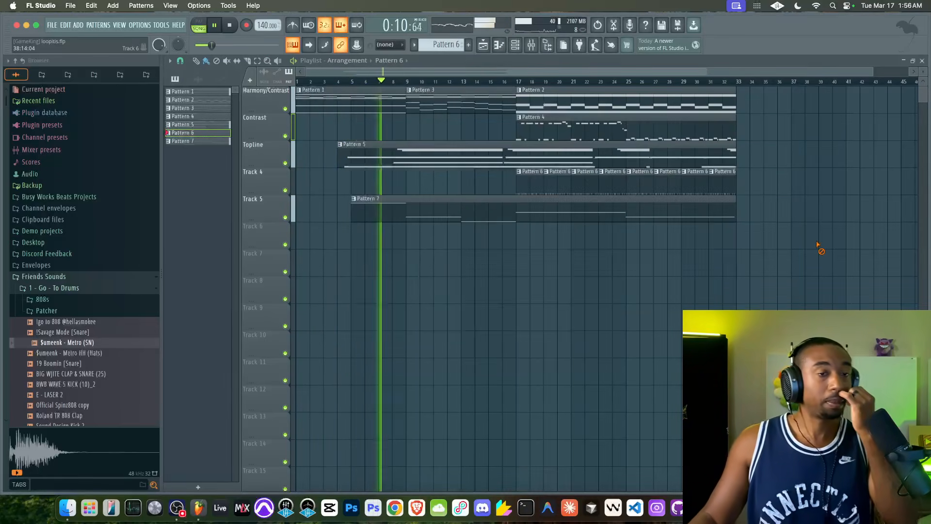
left_click(531, 45)
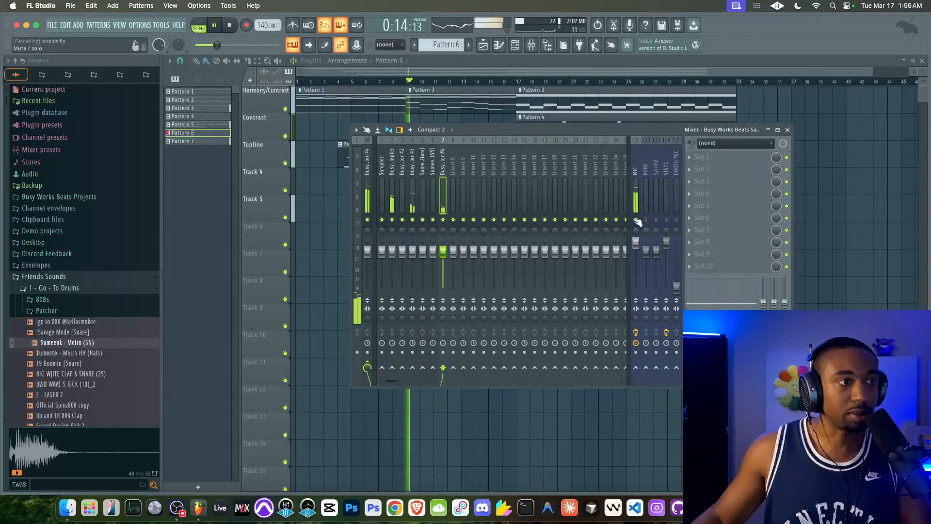
Rename mixer Insert 8 to BEAT MIX and route inserts 1 to 7 into it
double_click(456, 180)
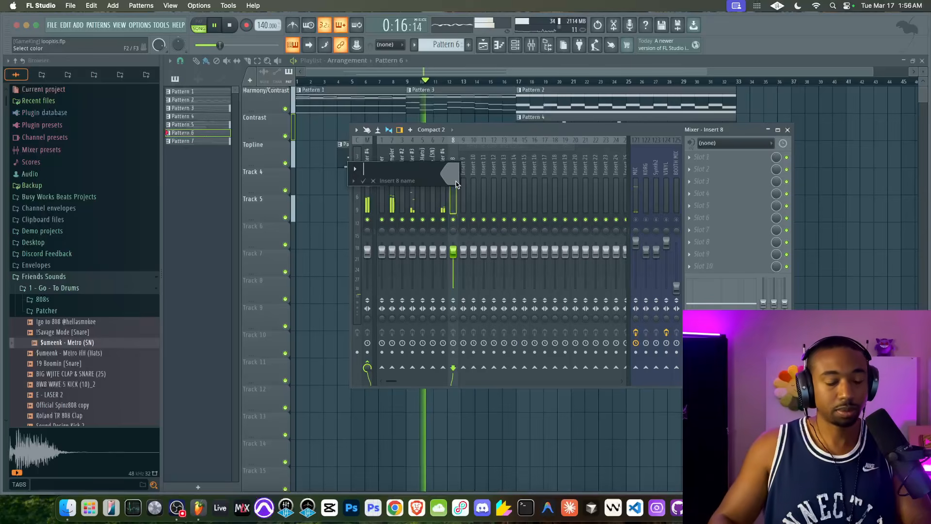
type("BEAT MIX")
key("Return")
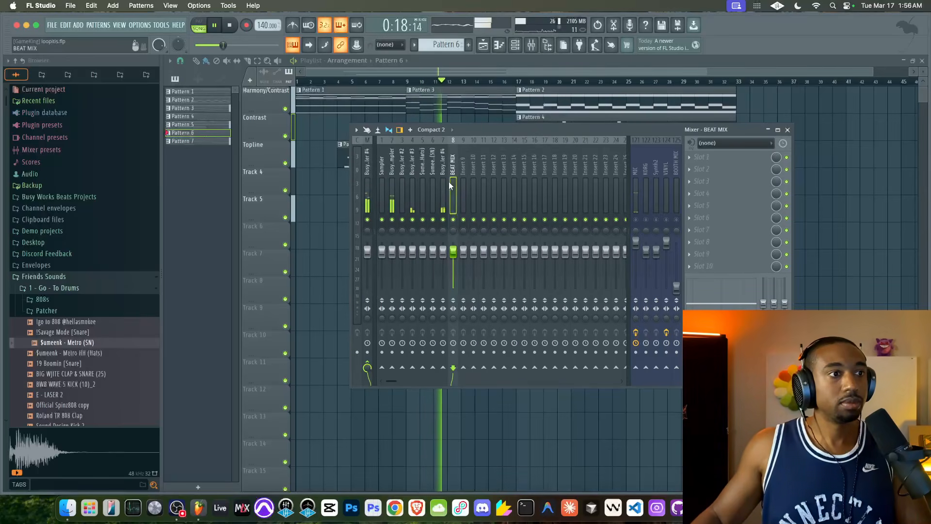
left_click_drag(444, 181, 348, 182)
right_click(453, 368)
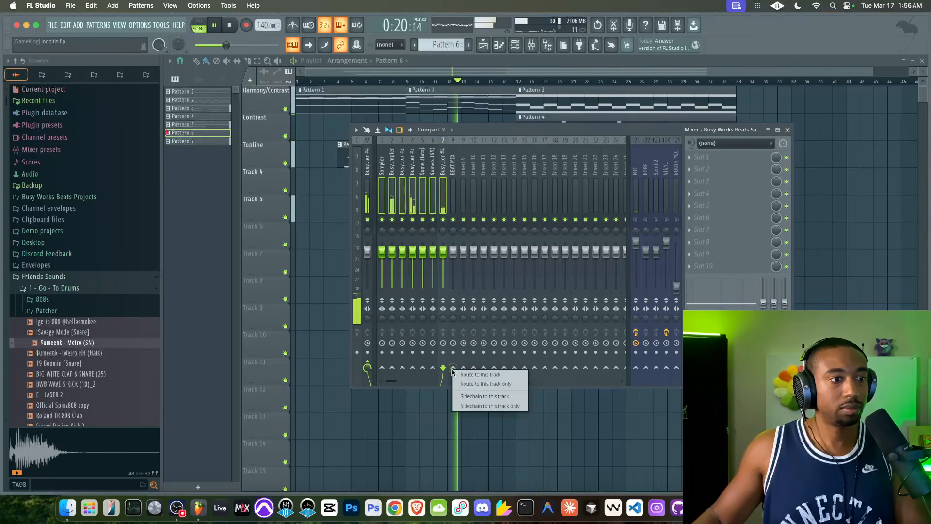
left_click(466, 380)
Load Busy Works Beats EQ 2 in the first effect slot of BEAT MIX and reposition its window
left_click(458, 209)
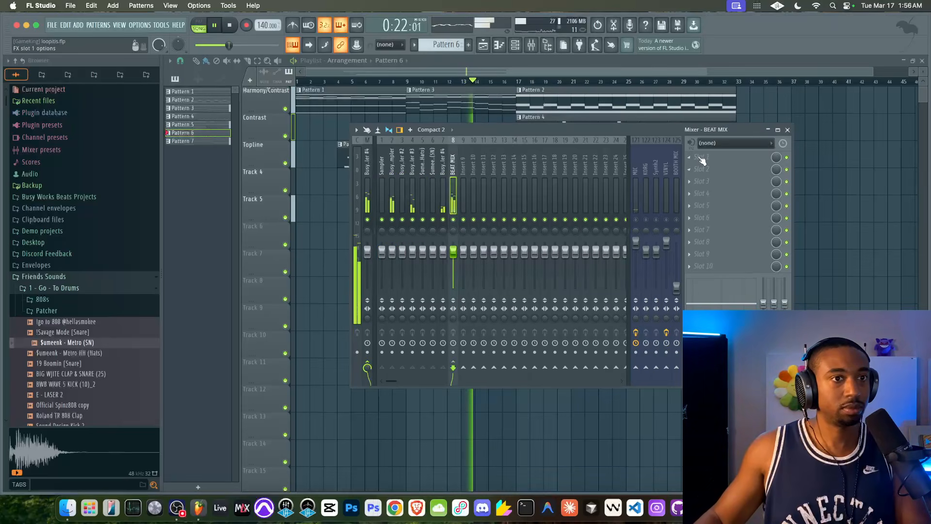
left_click(701, 161)
left_click(141, 126)
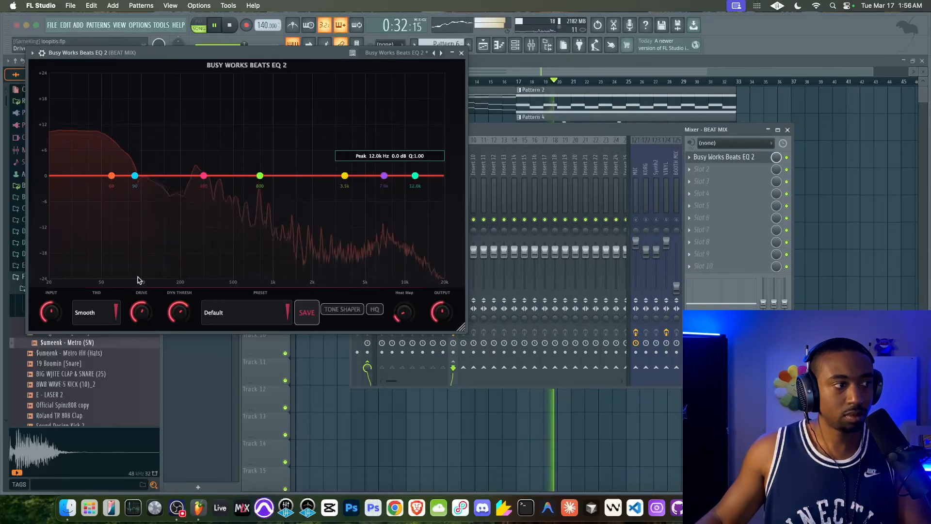
left_click_drag(213, 54, 342, 69)
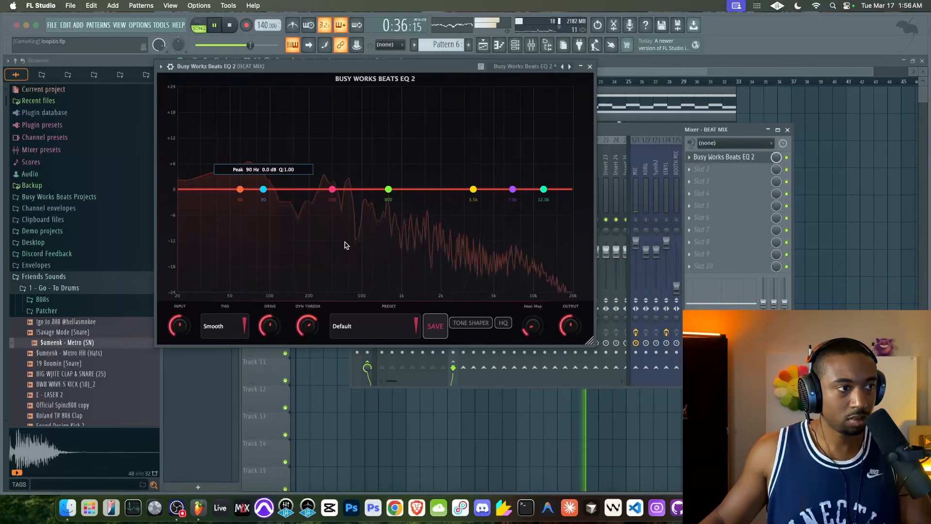
Change the EQ's 12 kHz band to a high shelf at 4.5 kHz with 0.5 dB gain, enable HQ and close the EQ
right_click(543, 189)
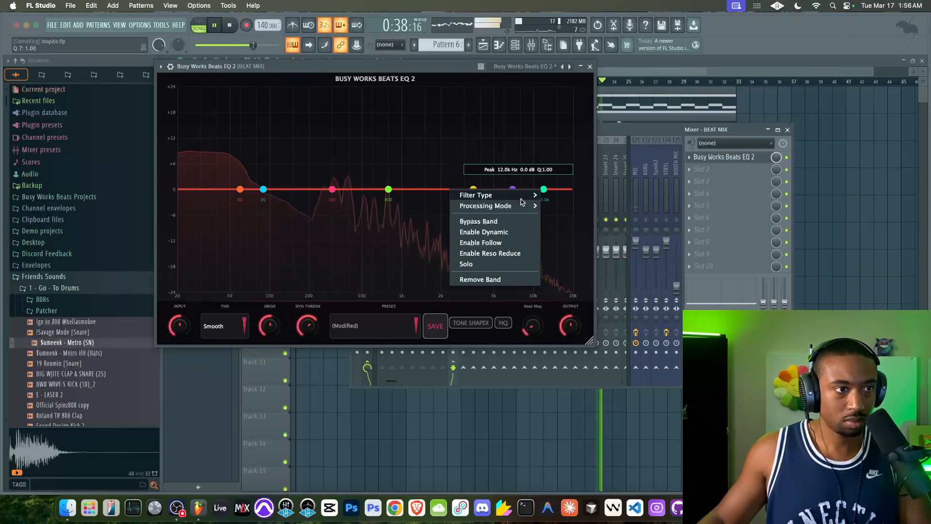
mouse_move(529, 195)
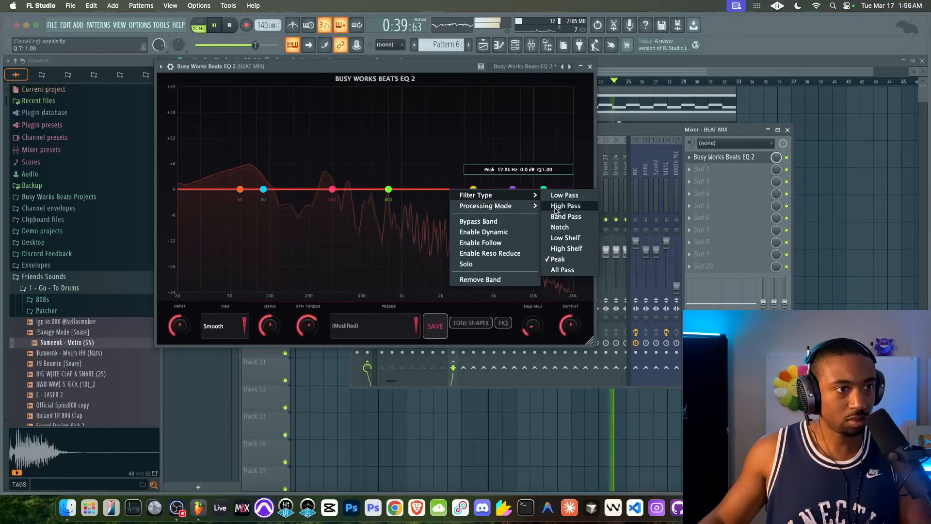
left_click(565, 249)
left_click_drag(543, 189, 489, 190)
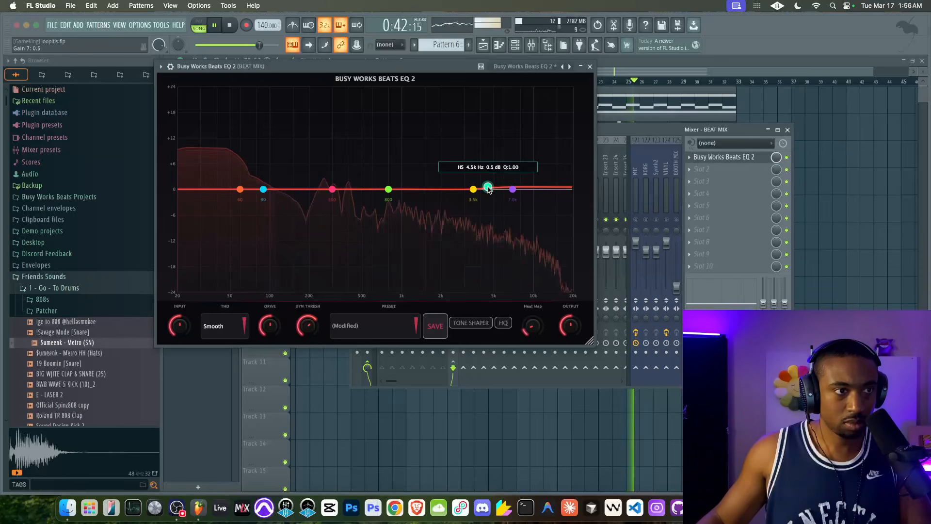
left_click(504, 323)
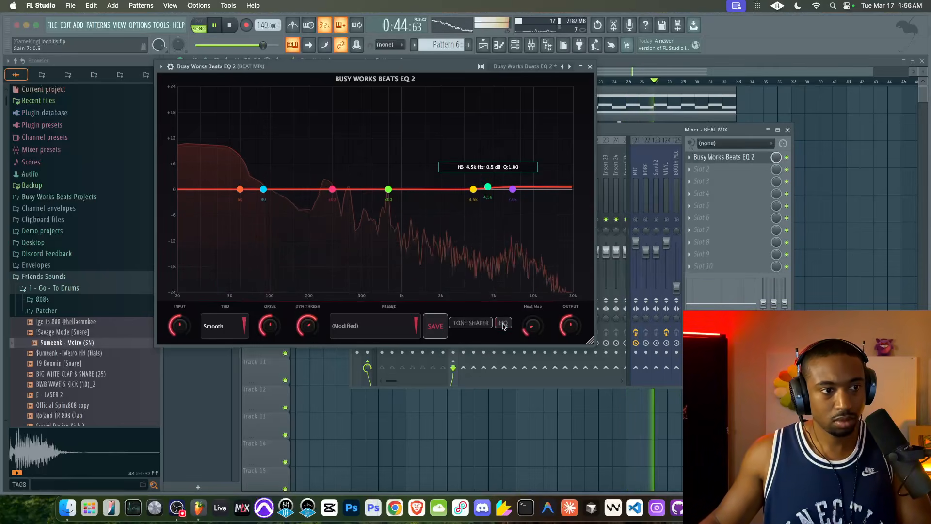
left_click(590, 67)
Add Busy Works Beats Stereo Width to BEAT MIX and enable its harmonic exciter
left_click(710, 158)
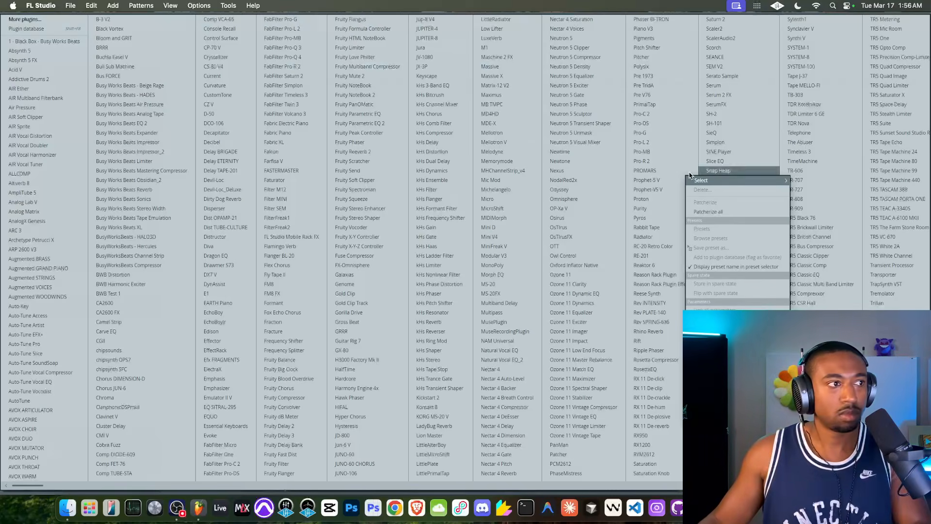
left_click(163, 210)
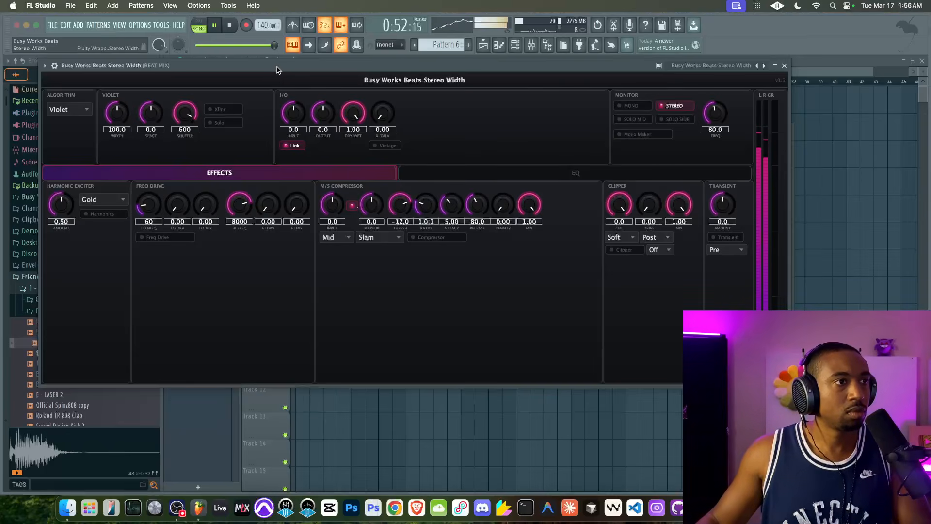
left_click(83, 217)
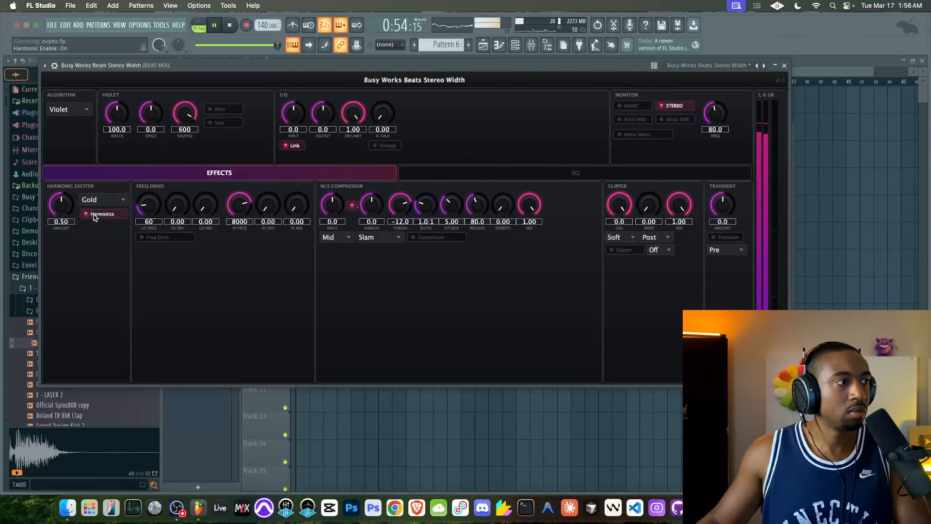
Keep the exciter on Gold with an amount of 0.51 and set the stereo width to 145.7
left_click(103, 199)
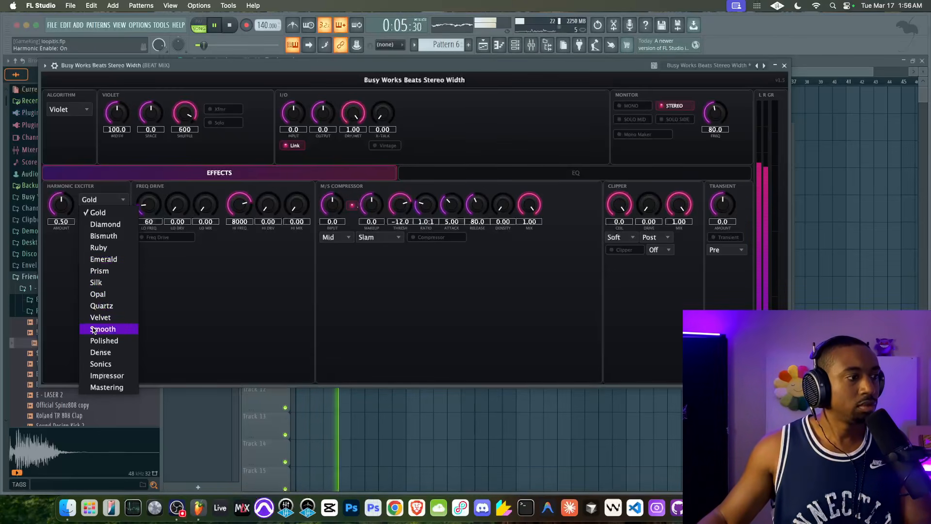
left_click(66, 225)
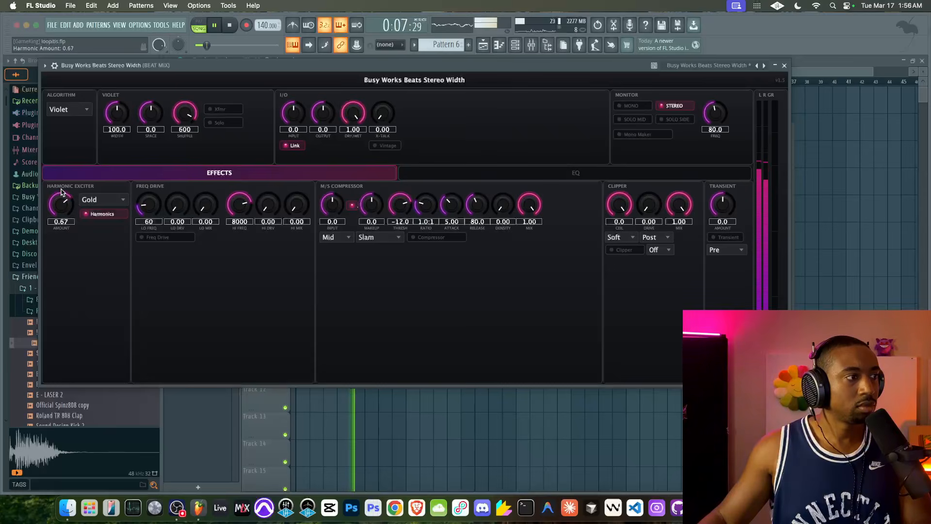
left_click_drag(61, 195, 68, 169)
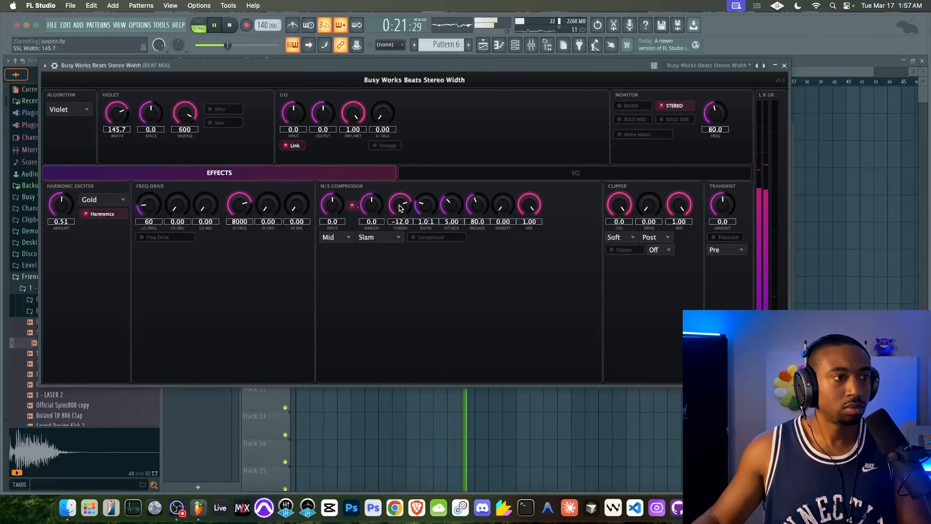
Enable the M/S compressor and set its threshold to -10.5 and ratio to 1.9:1
left_click_drag(406, 205, 413, 209)
scroll(426, 202, "up", 4)
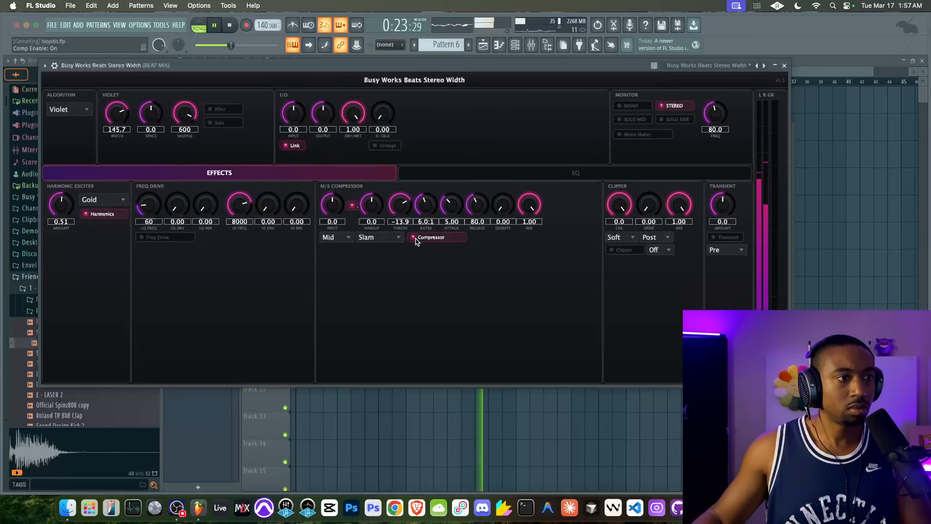
left_click_drag(424, 207, 402, 220)
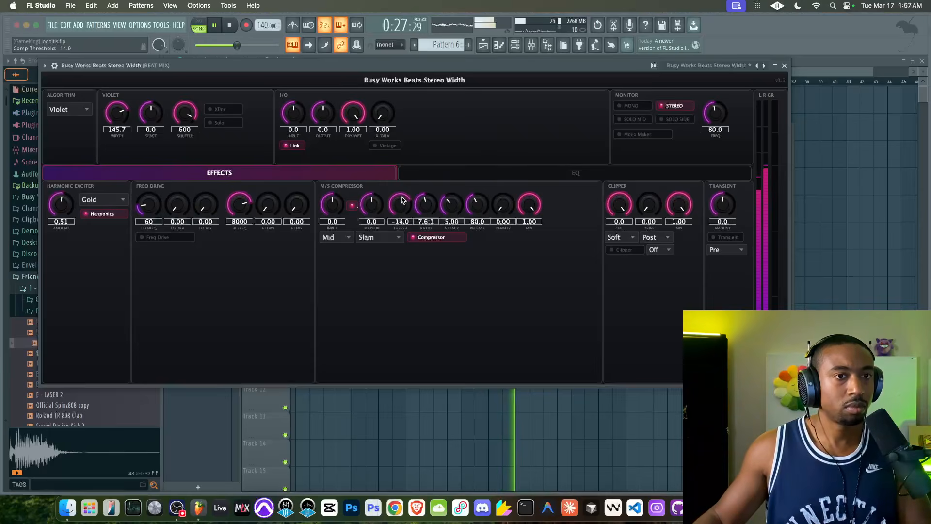
scroll(402, 200, "up", 3)
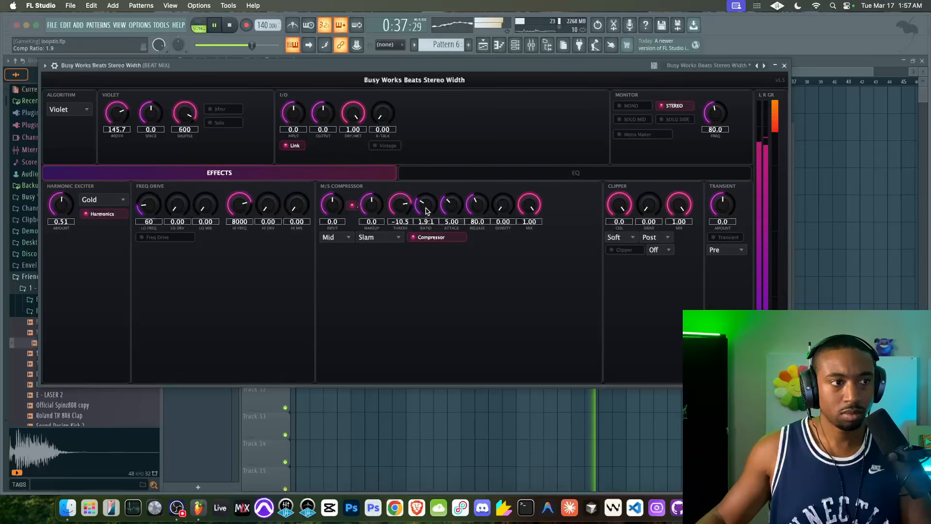
Set the compressor's attack to 31.22, release to 87.9, density to 0.49 and mix to 0.46
left_click_drag(450, 209, 458, 230)
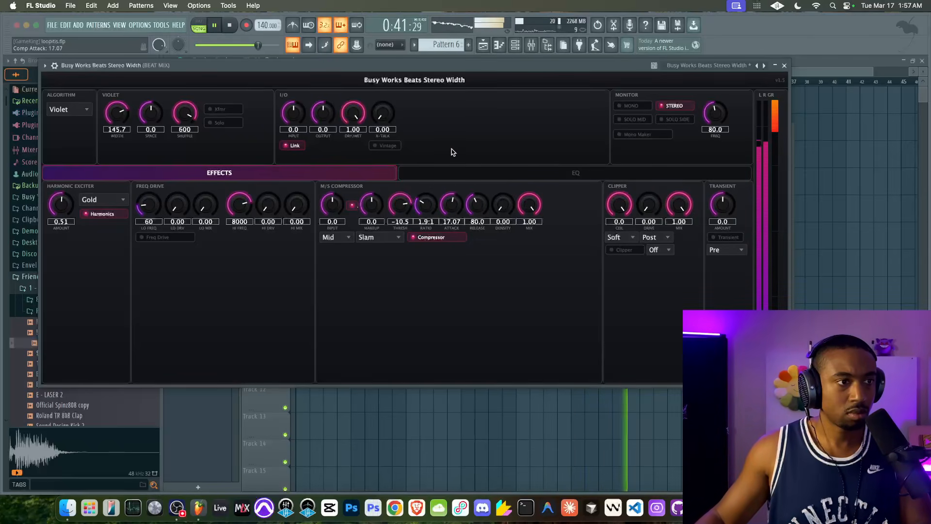
left_click_drag(456, 210, 456, 199)
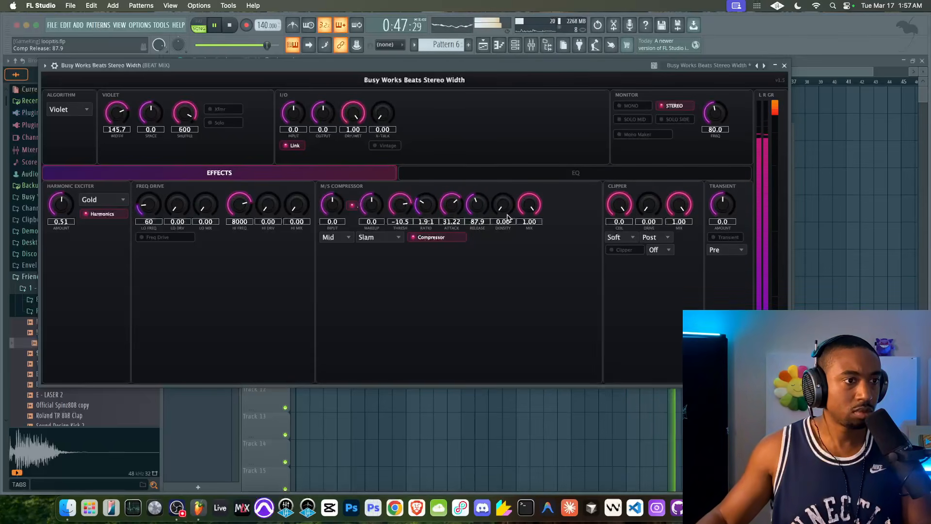
left_click_drag(510, 169, 513, 148)
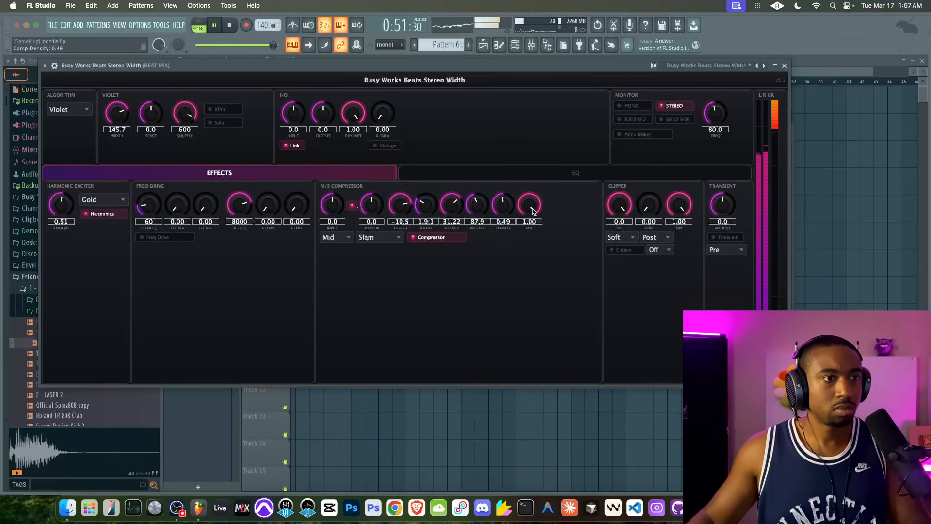
left_click_drag(532, 211, 520, 252)
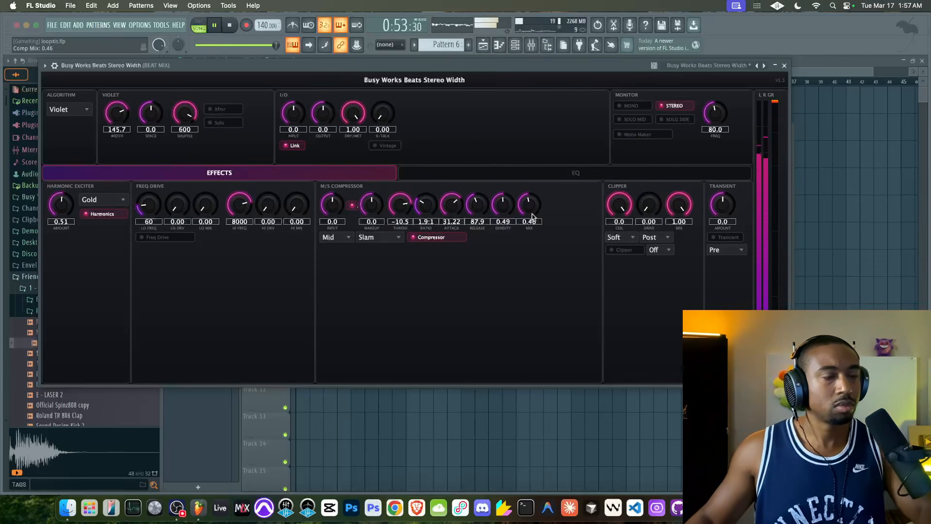
Switch the compressor style to Glue and jump playback to bar 17, moving the plugin window off the timeline
left_click(375, 237)
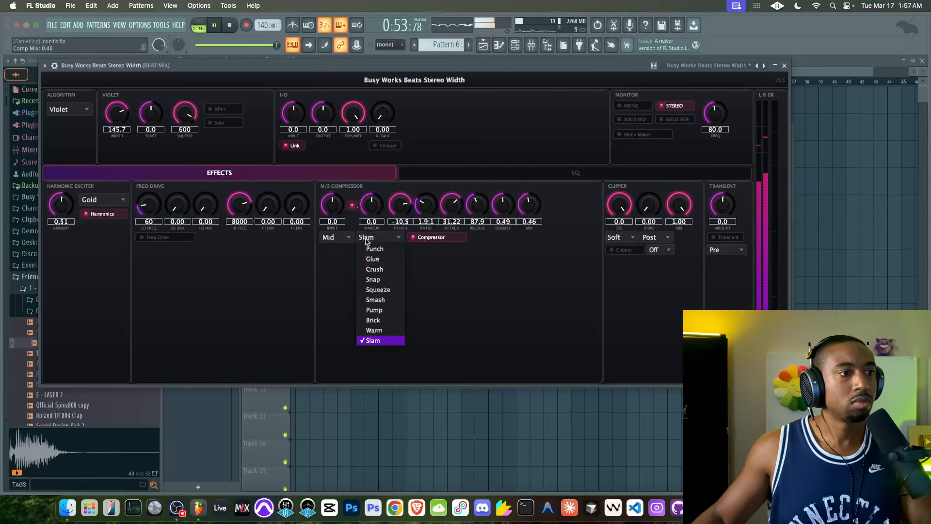
left_click(395, 260)
left_click_drag(431, 66, 469, 92)
left_click(518, 81)
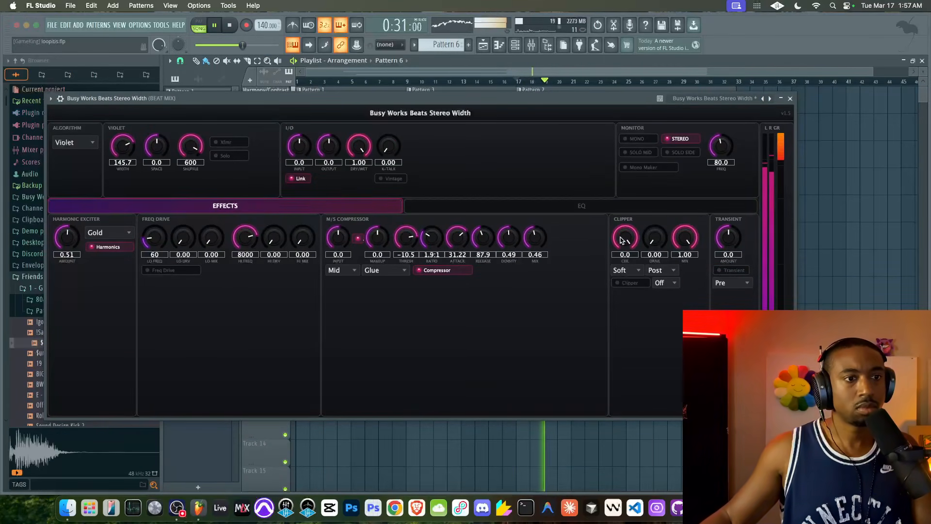
Enable the clipper, compare its Soft and Mid modes, and settle on Mid with the mix at 0.43
left_click(626, 270)
left_click(632, 290)
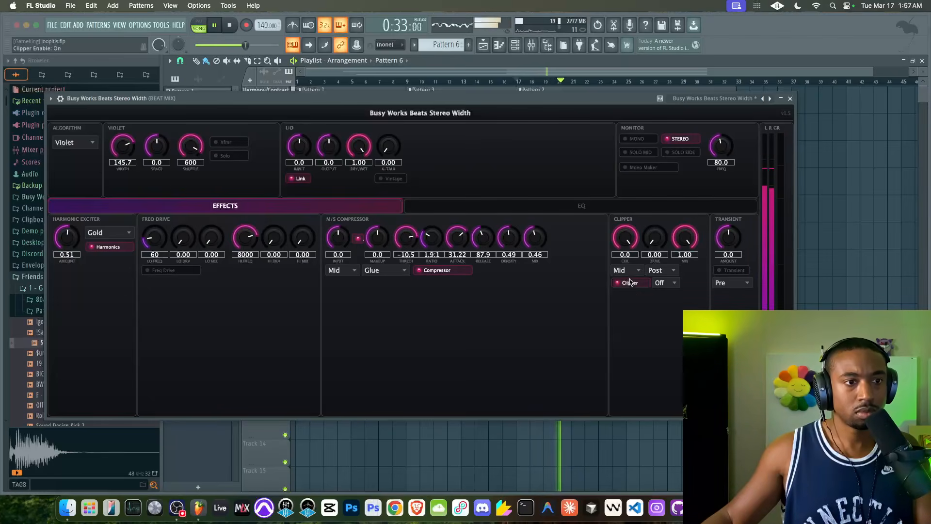
left_click(626, 270)
left_click(630, 284)
left_click(626, 270)
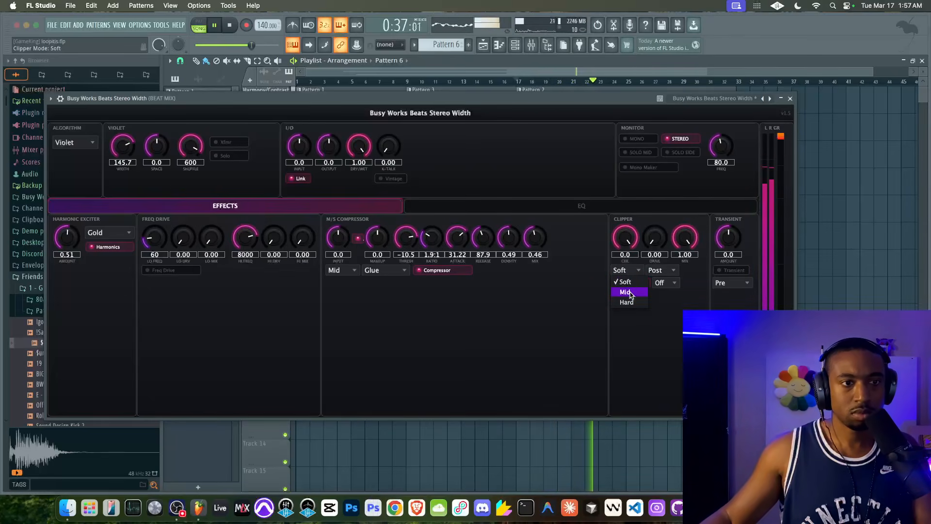
left_click(630, 292)
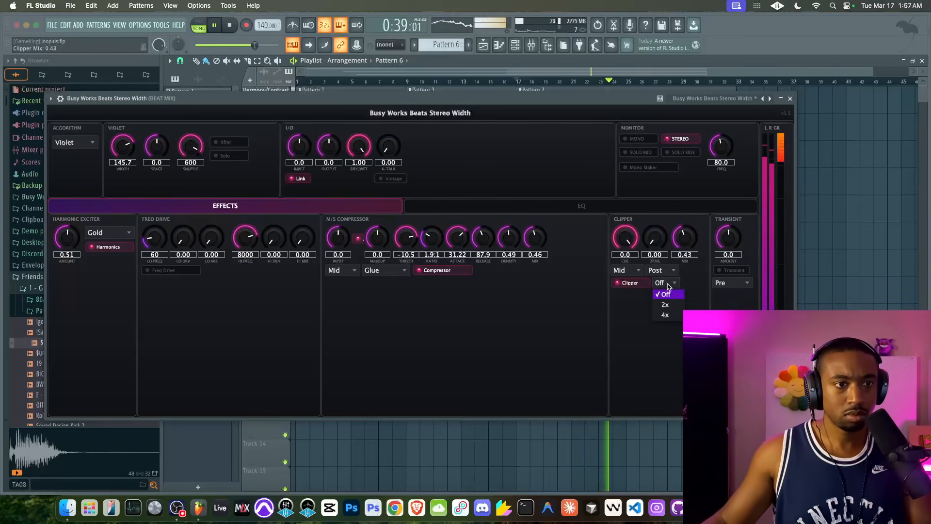
Set the clipper's oversampling to 4x and mix to 0.39, then enable the transient shaper with amount 0.8 in Post position
left_click(665, 315)
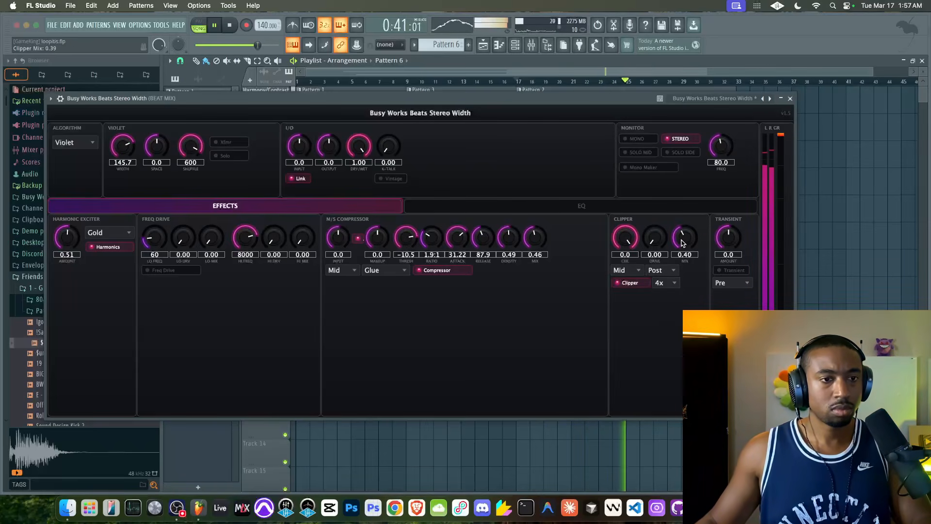
left_click(723, 272)
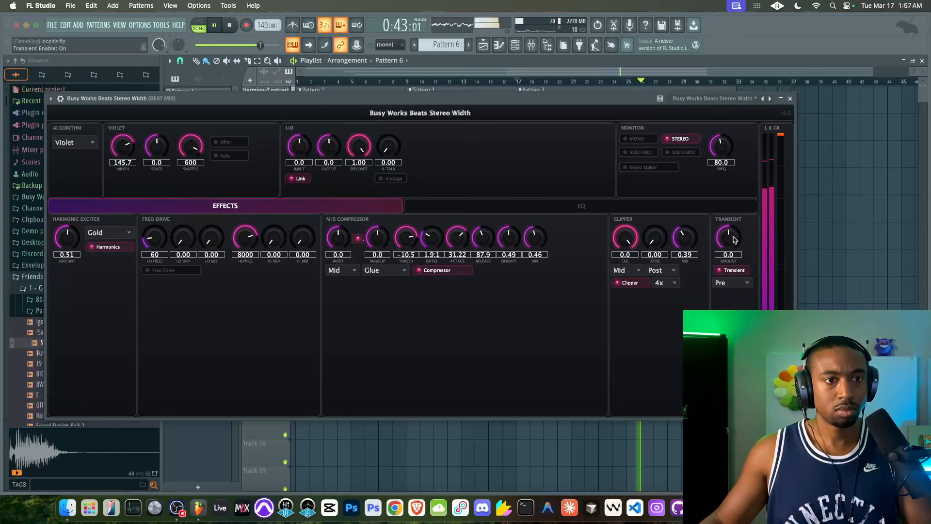
left_click(724, 285)
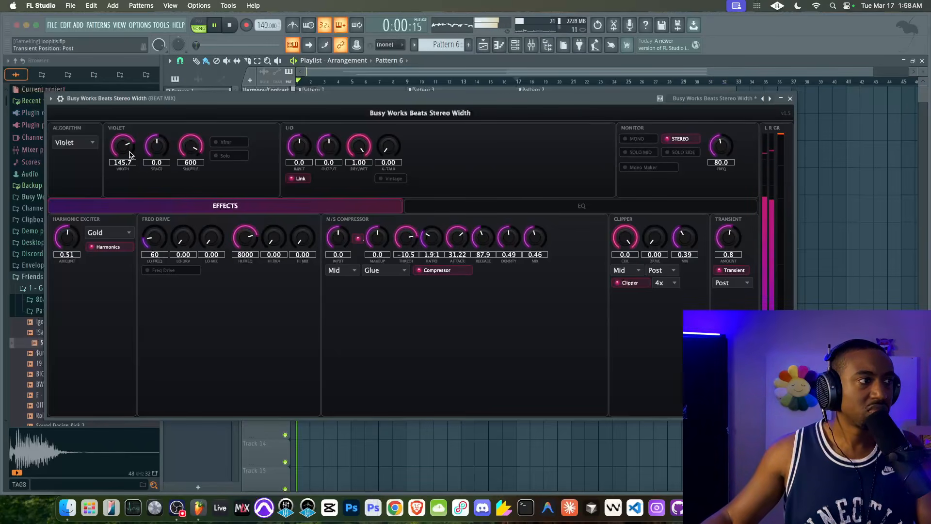
Set the Violet width to 106.1 in the stereo width plugin and close its window
left_click_drag(128, 172, 128, 176)
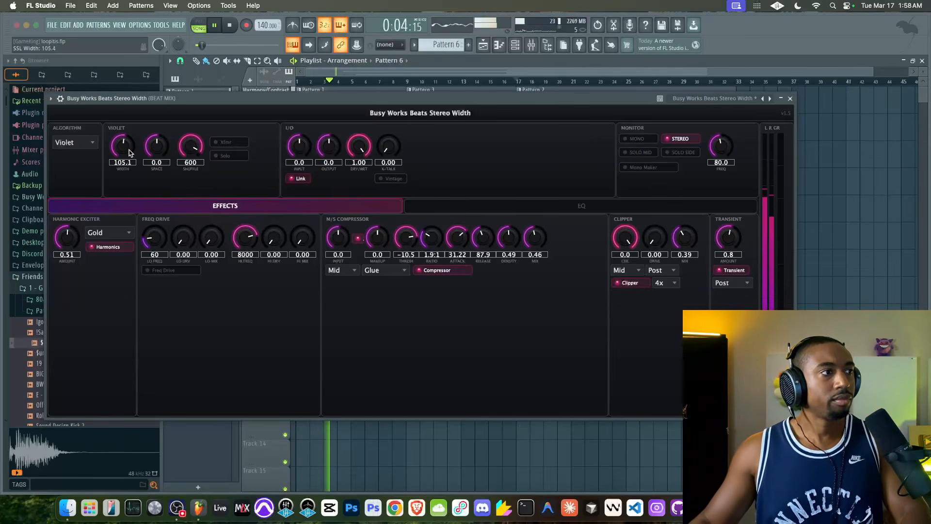
left_click(465, 206)
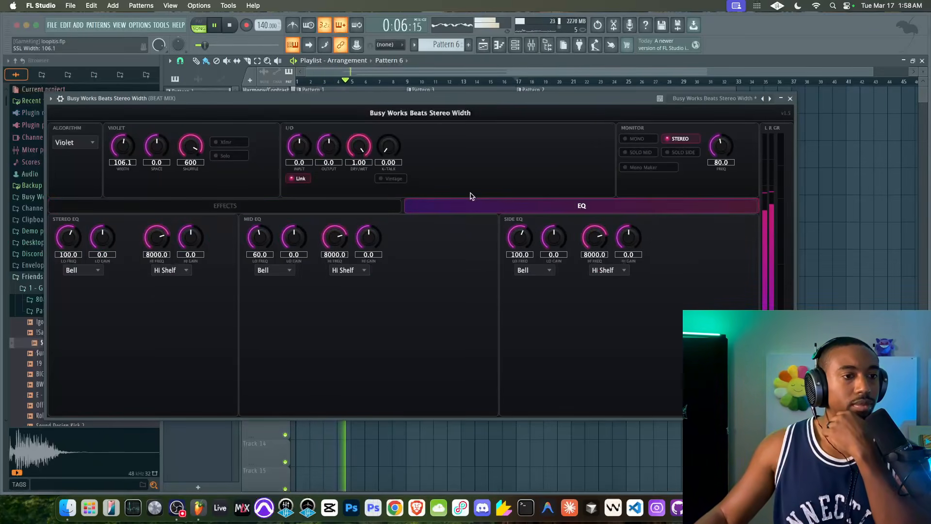
left_click(790, 99)
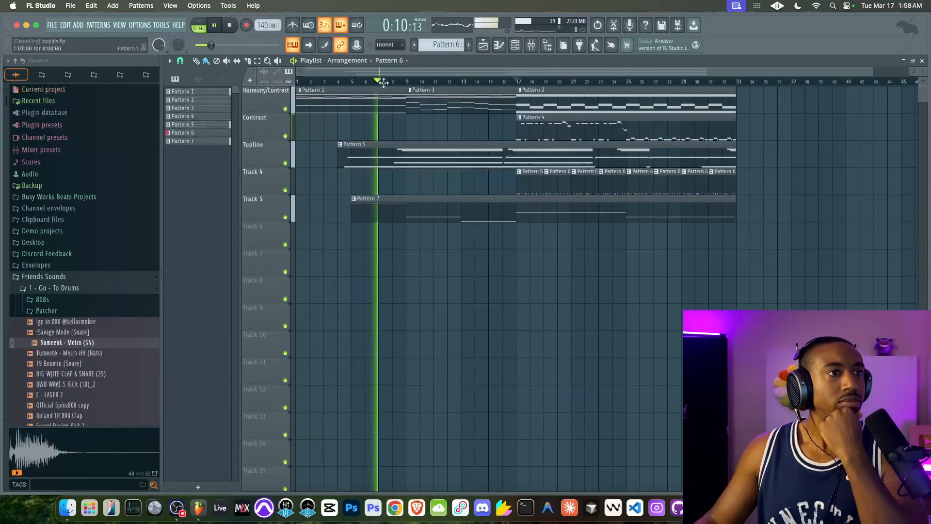
Select Patterns 1 to 7 in the pattern list and recolour them with a gradient from pink to blue
key("F9")
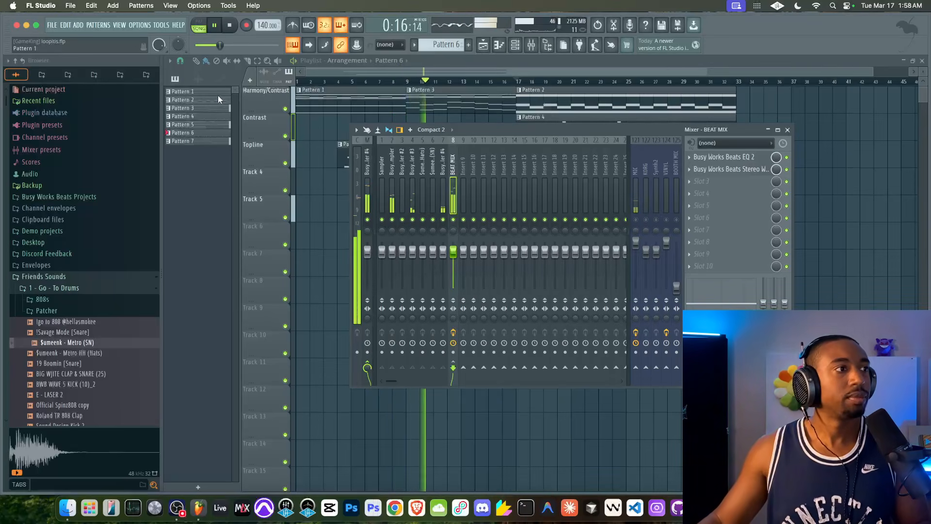
key("F9")
left_click(202, 92)
left_click(192, 141, "shift")
right_click(192, 141)
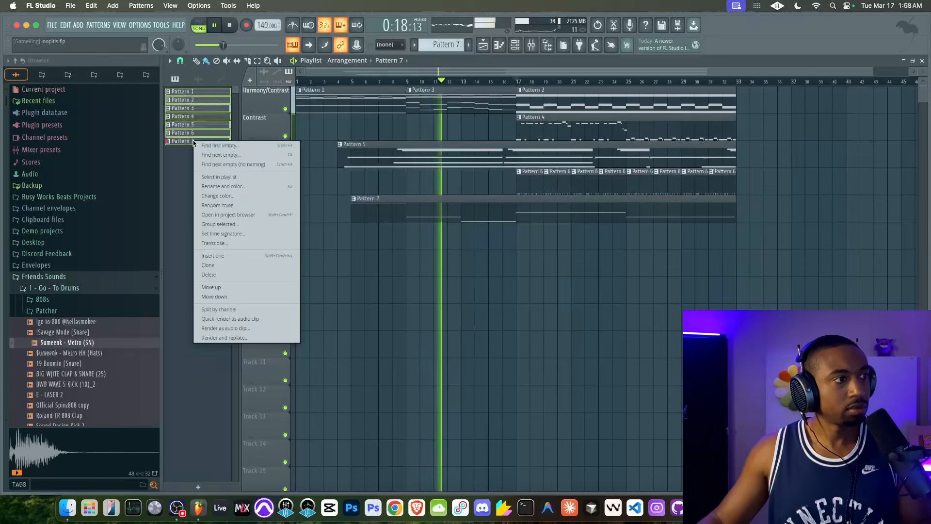
left_click(225, 184)
left_click(201, 183)
left_click(281, 336)
key("Return")
left_click(216, 183)
left_click(297, 334)
key("Return")
key("Return")
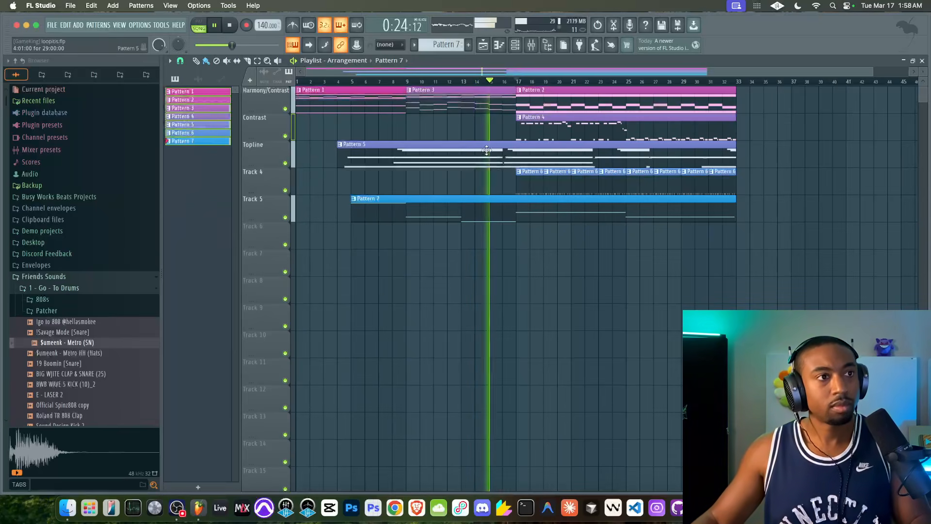
Reopen Busy Works Beats Stereo Width on BEAT MIX and set the linked input gain to -3.0 and output to 3.0
left_click(529, 47)
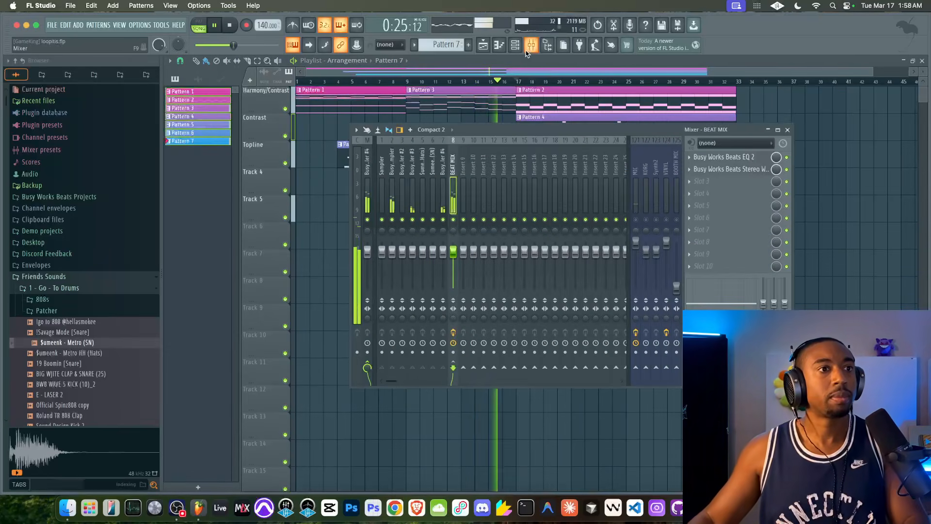
left_click(721, 168)
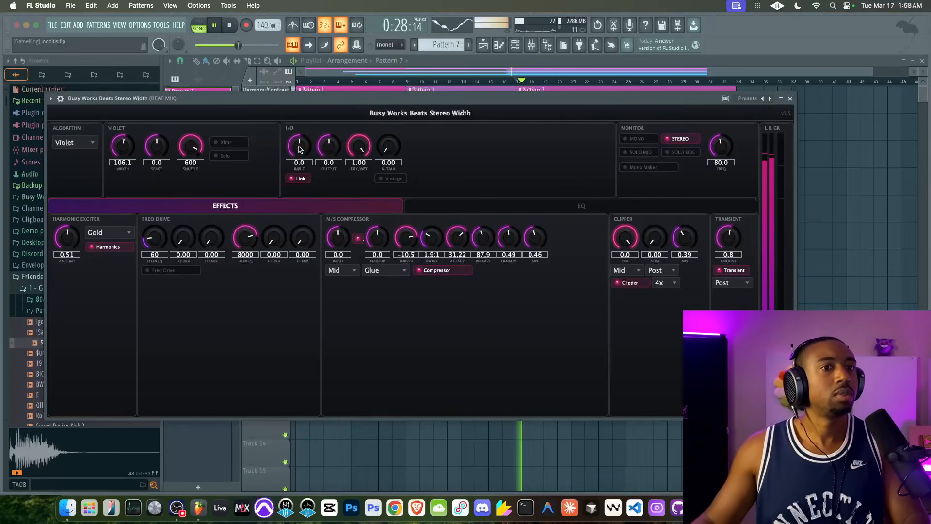
left_click_drag(299, 149, 300, 155)
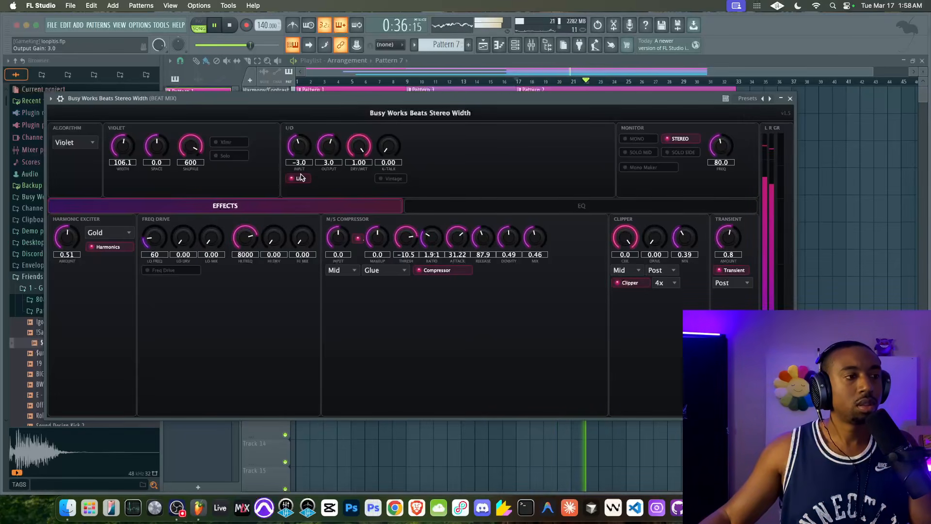
left_click(460, 202)
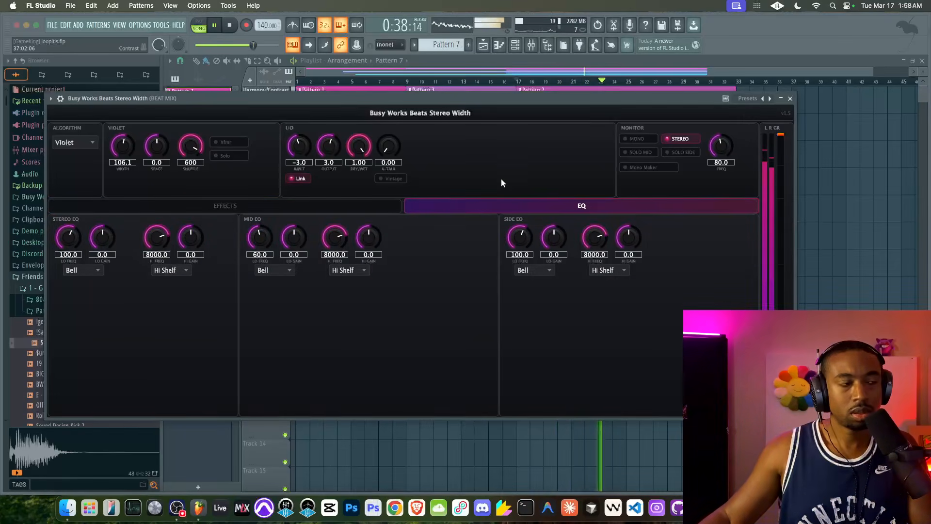
left_click(322, 202)
Move the plugin window off the mixer faders and lower mixer track 3 to 93% (-1.6 dB)
left_click_drag(703, 99, 625, 245)
left_click_drag(540, 214, 534, 277)
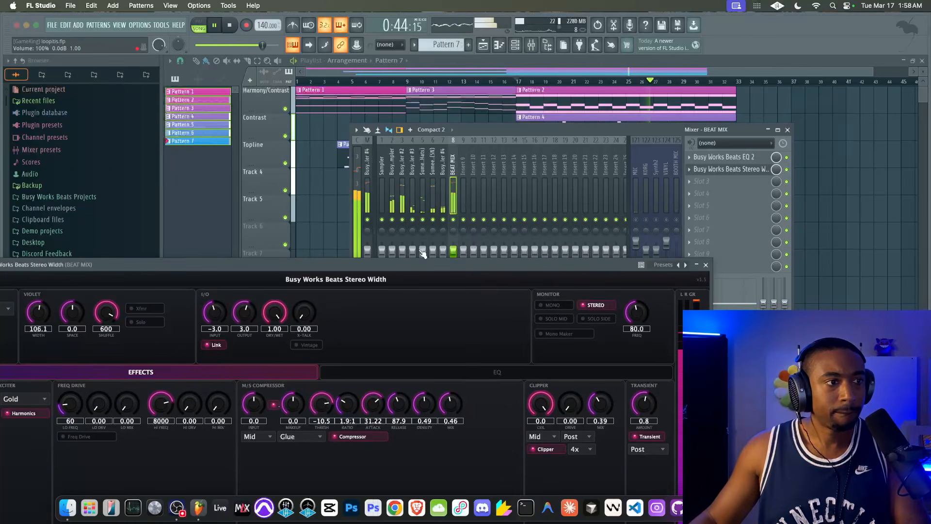
left_click_drag(402, 250, 402, 253)
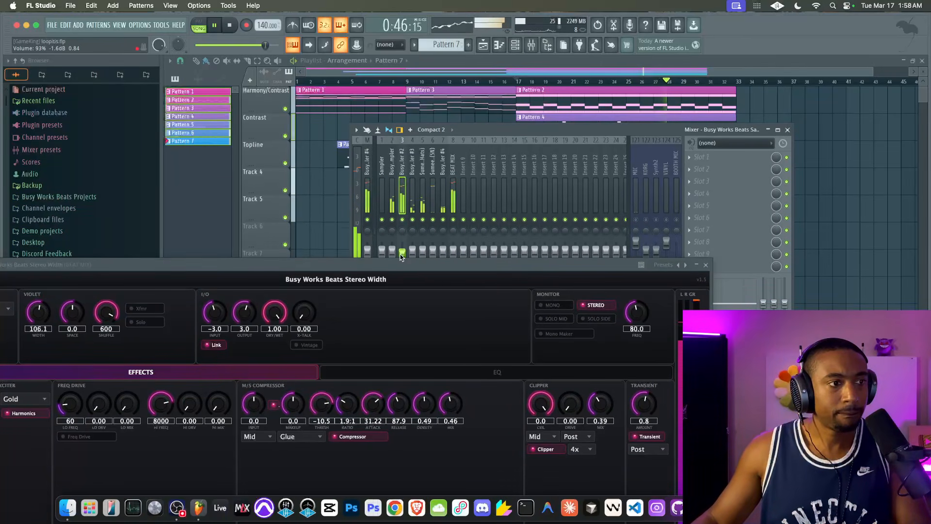
Set the stereo width plugin's linked input gain to -0.2 and output to 0.2, and close its window
left_click_drag(422, 265, 422, 165)
scroll(216, 209, "down", 5)
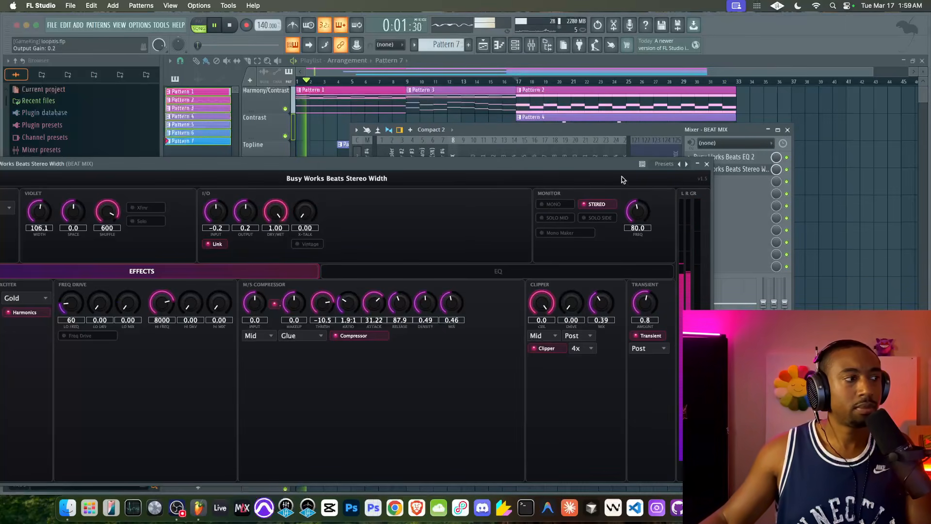
left_click_drag(583, 170, 682, 135)
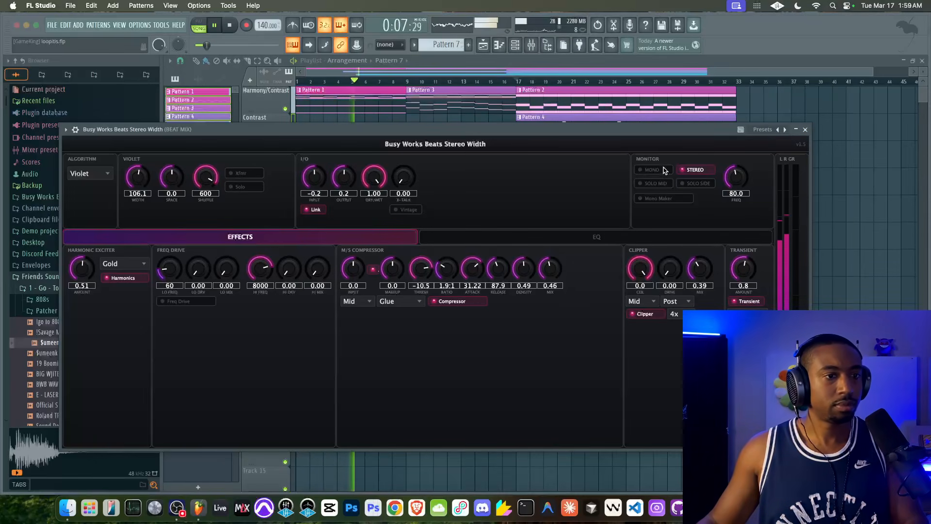
left_click(805, 130)
left_click(821, 203)
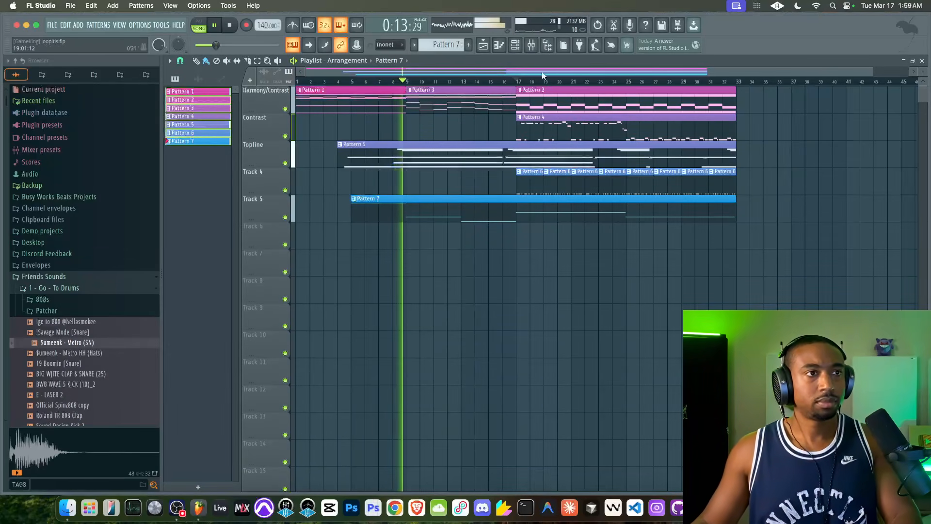
Lower the volume fader of mixer track 4 slightly and close the mixer
left_click(531, 44)
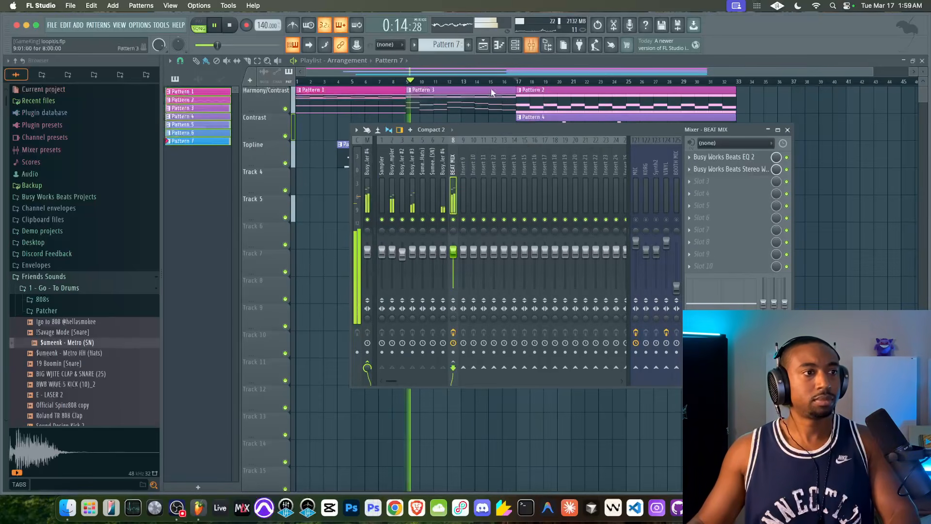
left_click(413, 254)
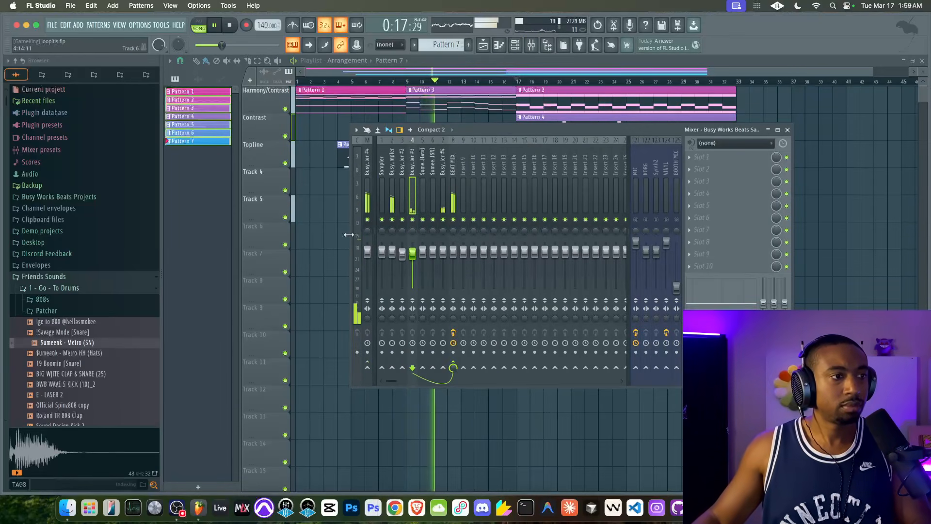
left_click(332, 242)
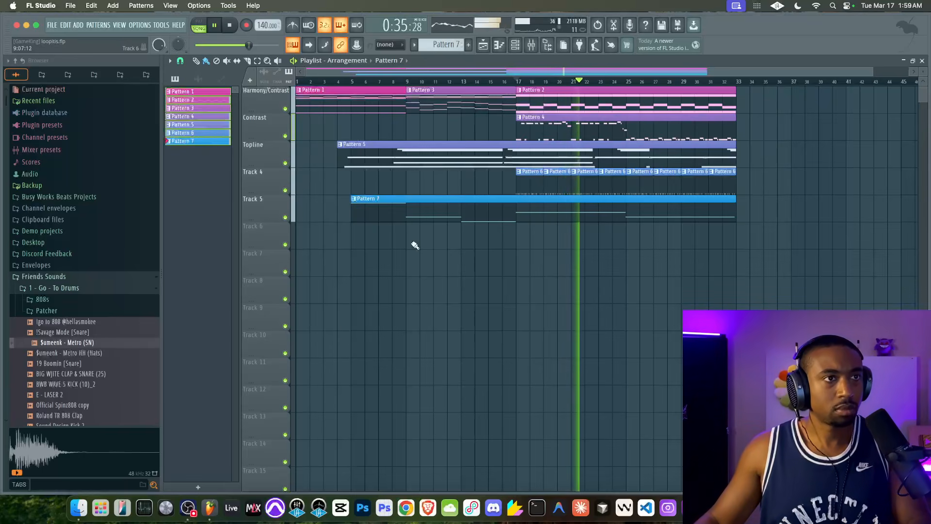
In Busy Works Beats EQ 2 on BEAT MIX, change the 60 Hz band to a Low Shelf at 52 Hz with -4.1 dB gain
left_click(530, 47)
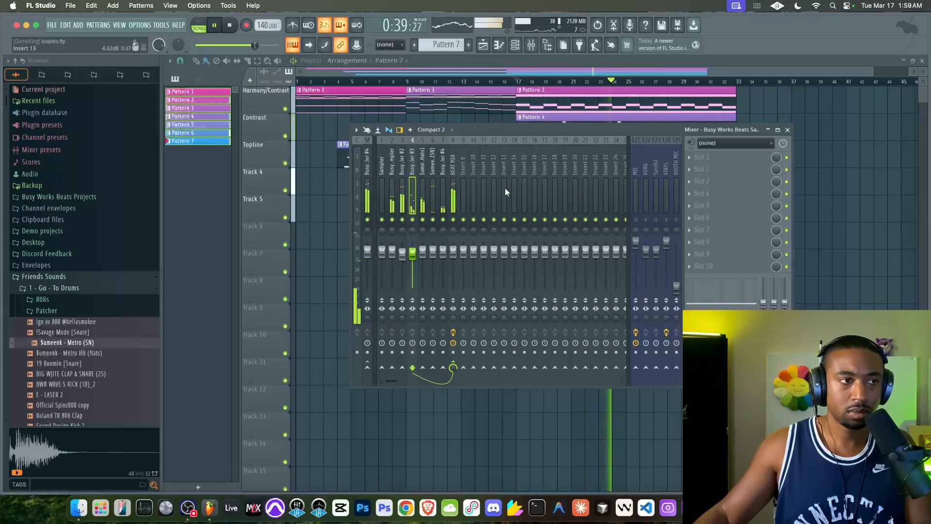
left_click(457, 188)
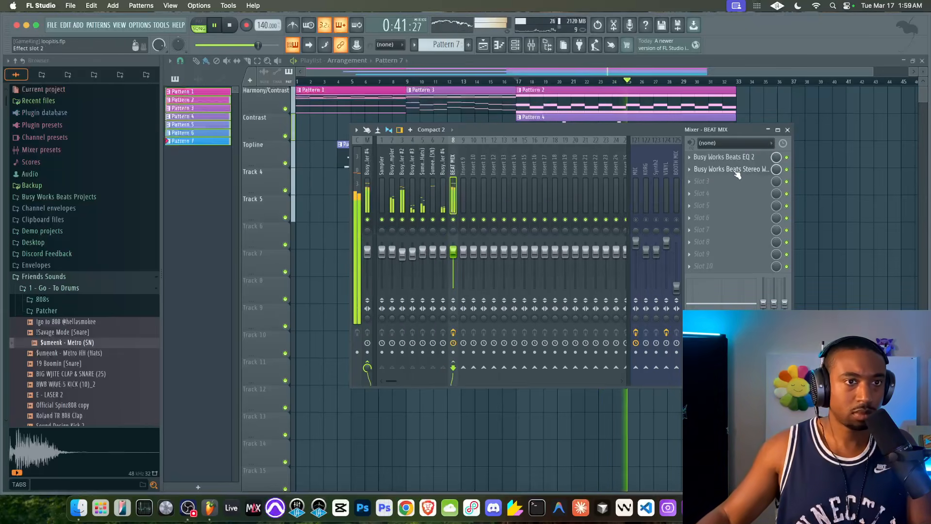
left_click(727, 157)
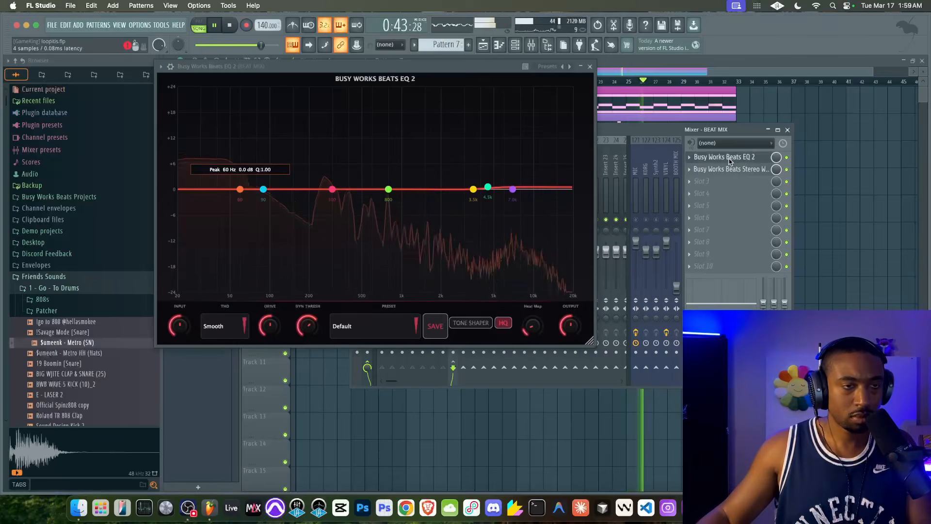
left_click_drag(243, 198, 216, 205)
right_click(215, 205)
mouse_move(243, 209)
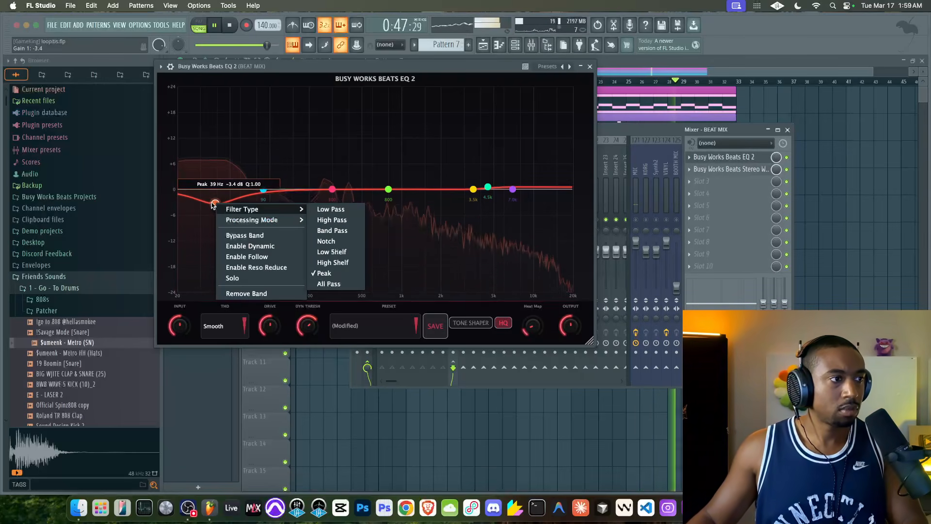
left_click(332, 252)
left_click_drag(215, 205, 232, 208)
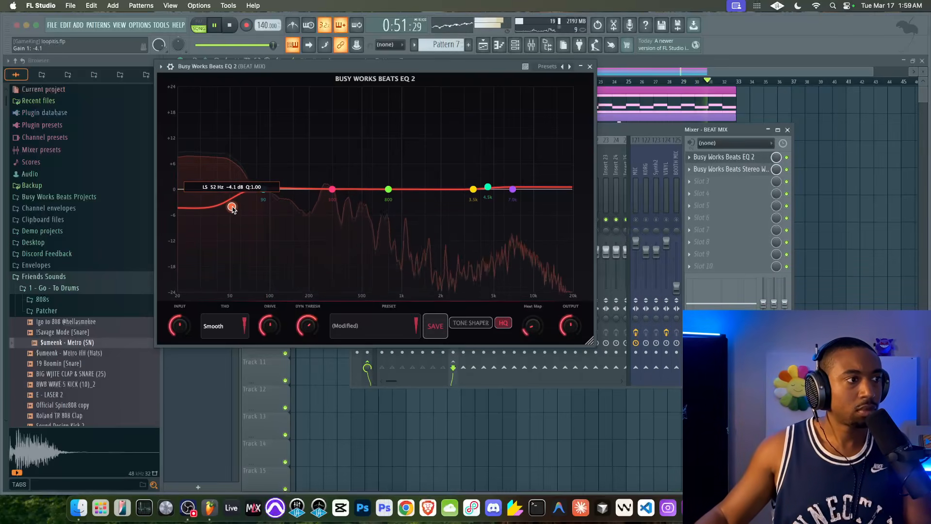
left_click(590, 67)
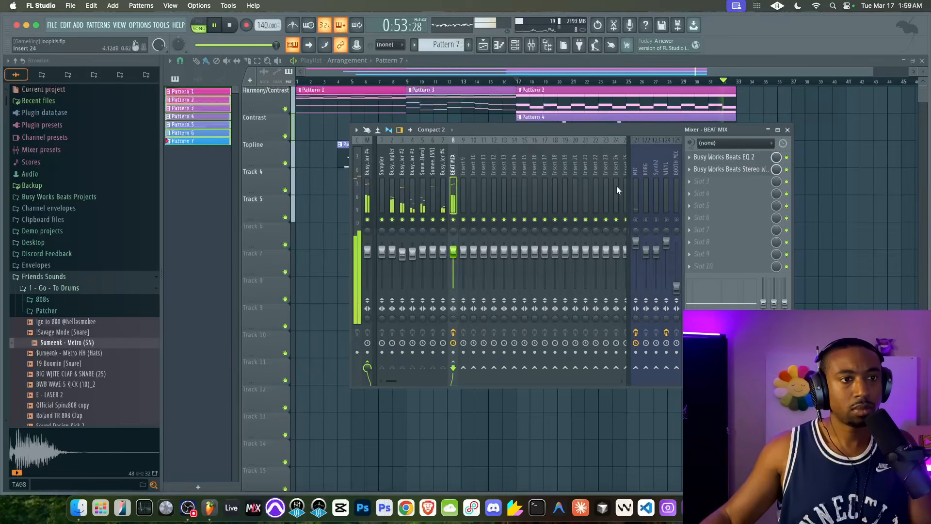
Adjust the BEAT MIX EQ's low shelf to 51 Hz at -2.9 dB and turn on the Tone Shaper
left_click(532, 45)
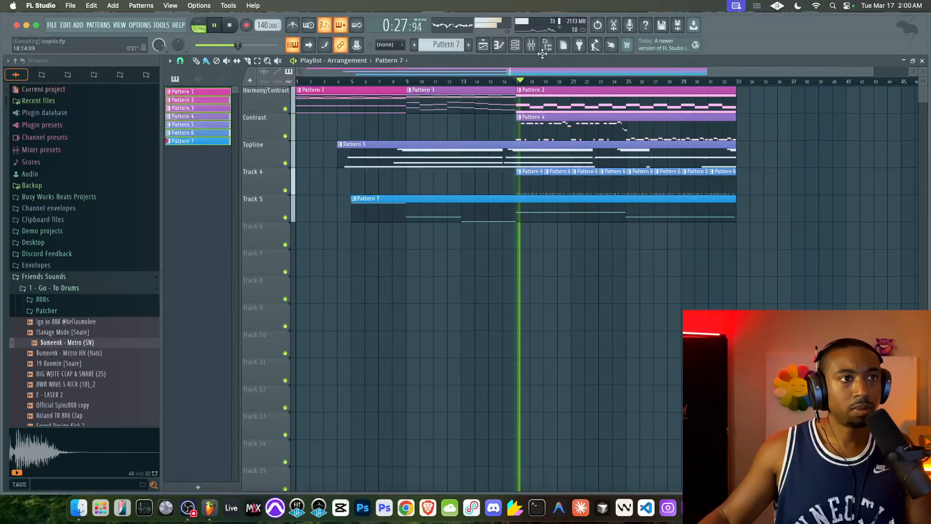
left_click(532, 46)
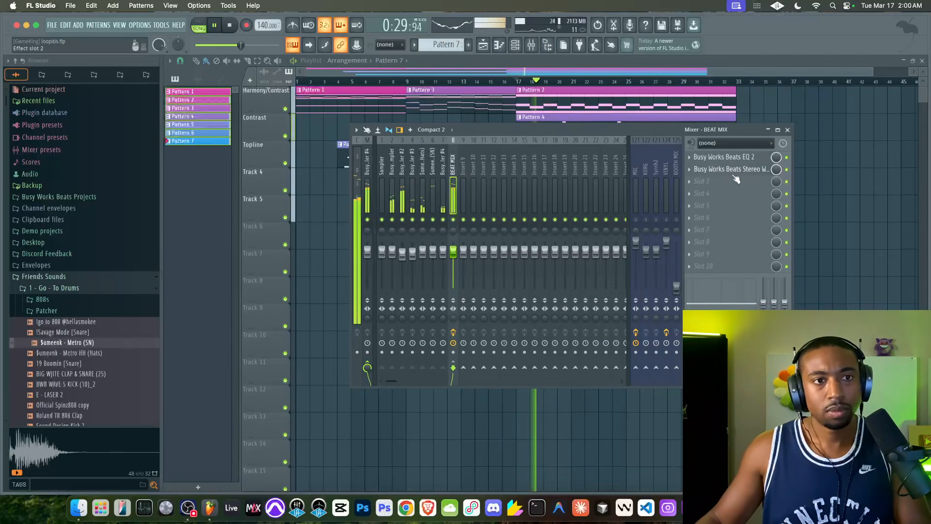
left_click(713, 157)
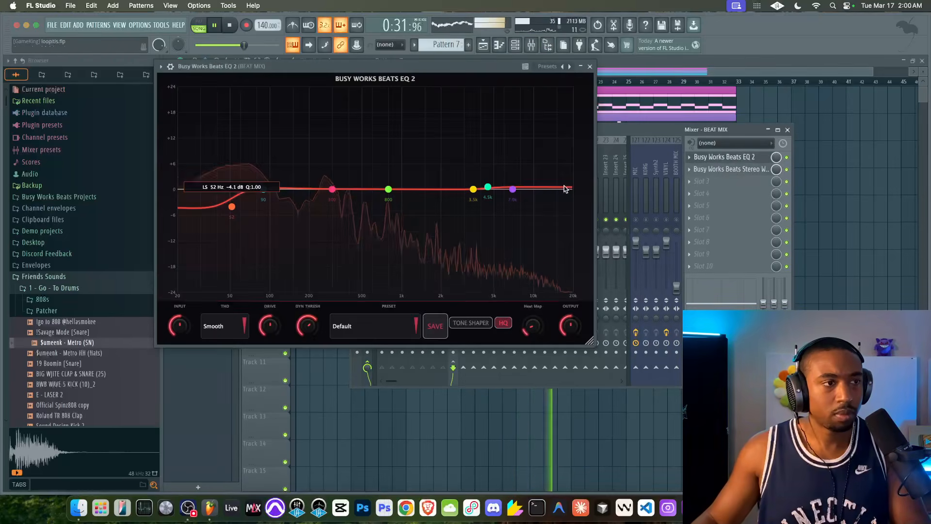
left_click_drag(232, 207, 232, 203)
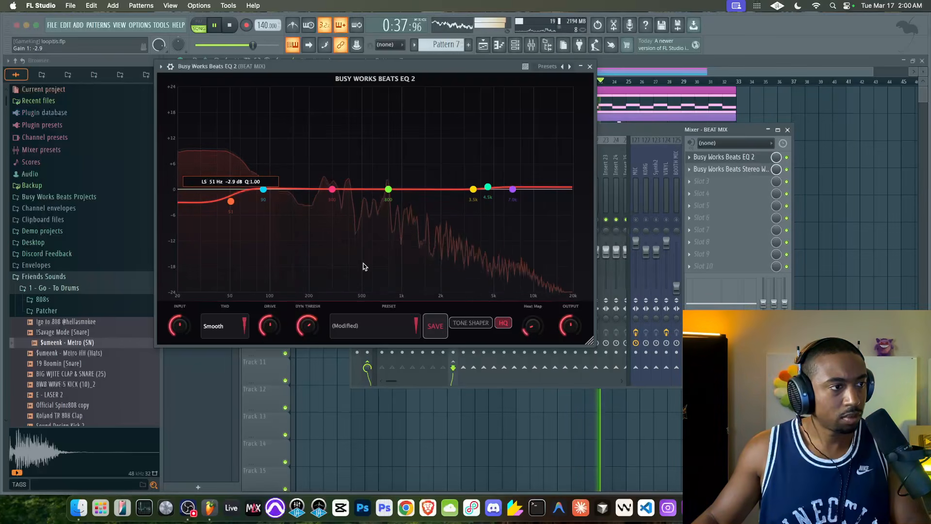
left_click(479, 324)
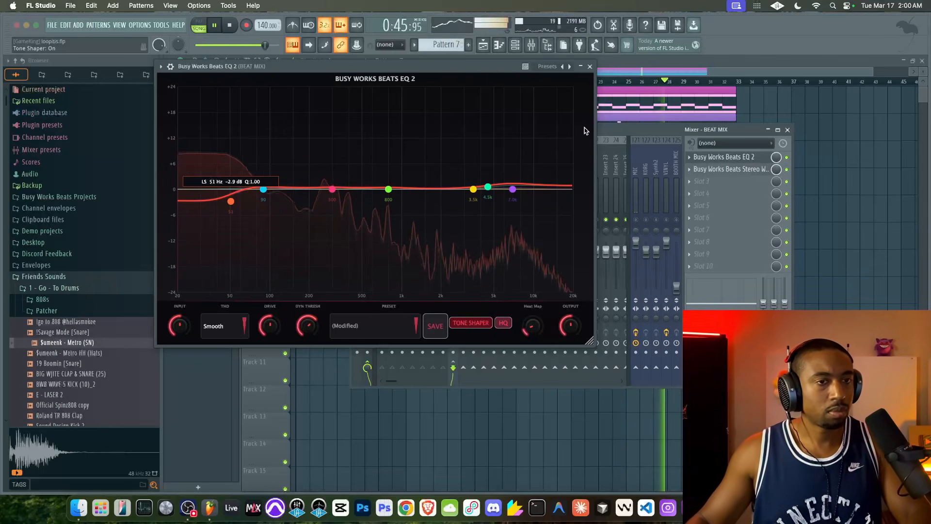
left_click(589, 68)
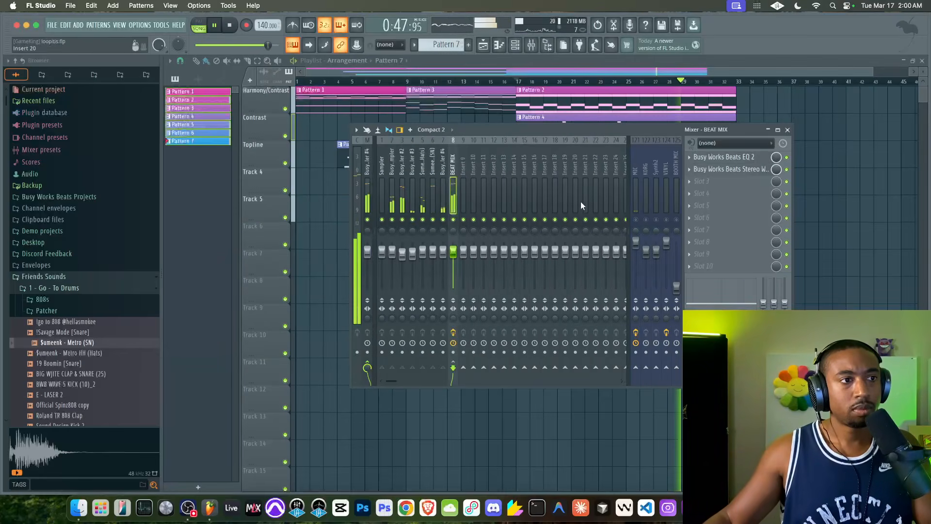
Review the Busy Works Beats Stereo Width settings on BEAT MIX, stop playback and close the mixer
left_click(710, 168)
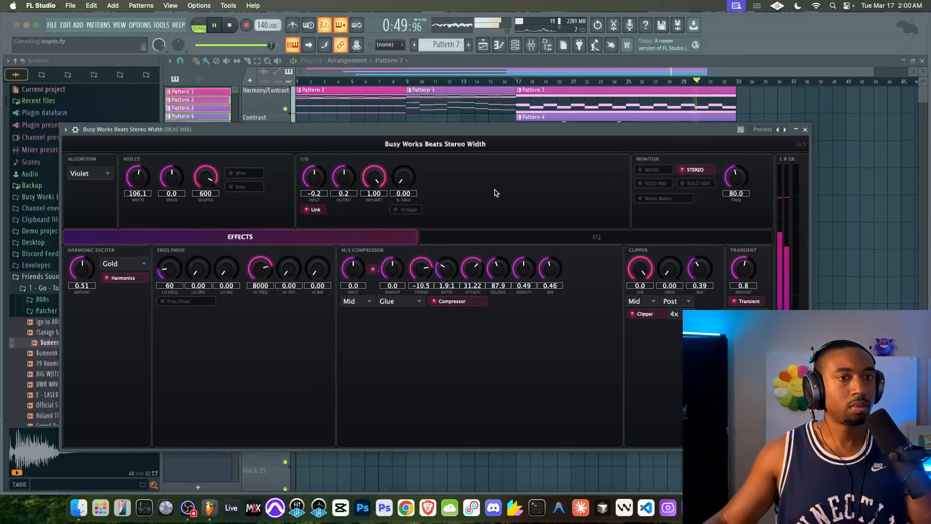
left_click(805, 129)
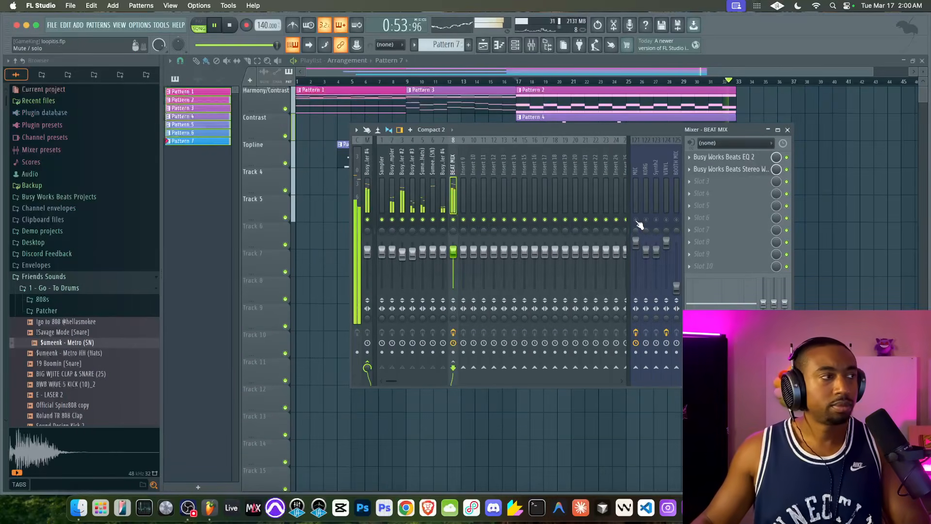
key("space")
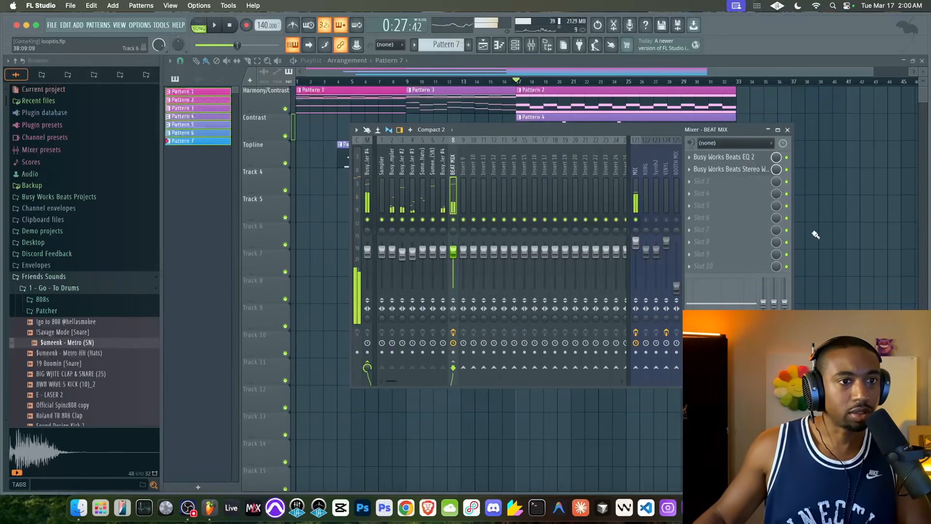
key("F9")
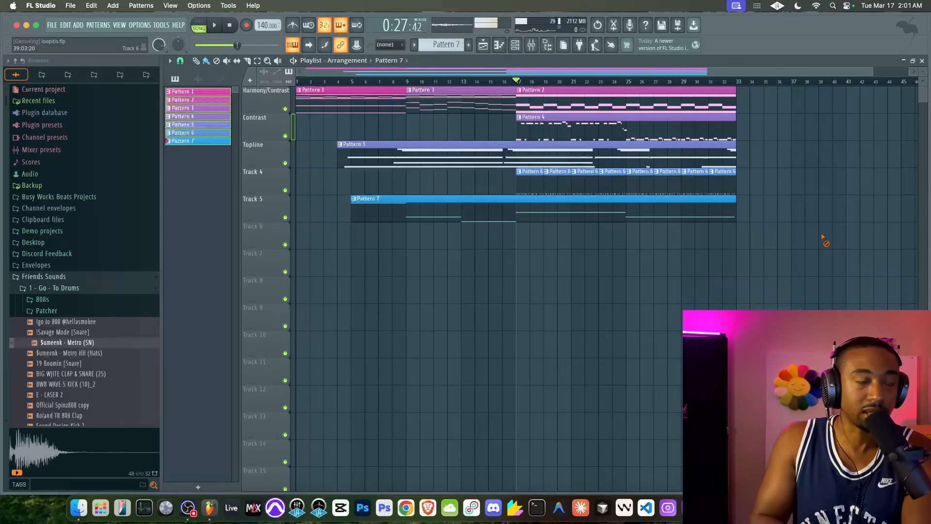
Open the Busy Works Beats Sampler #2 instrument from the channel rack and move its window fully into view
key("F6")
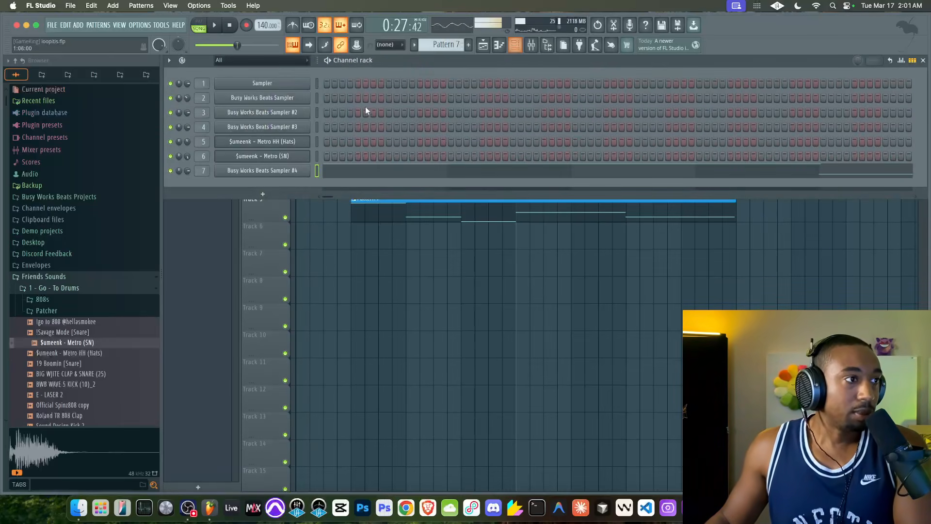
left_click(272, 112)
left_click_drag(280, 46, 416, 80)
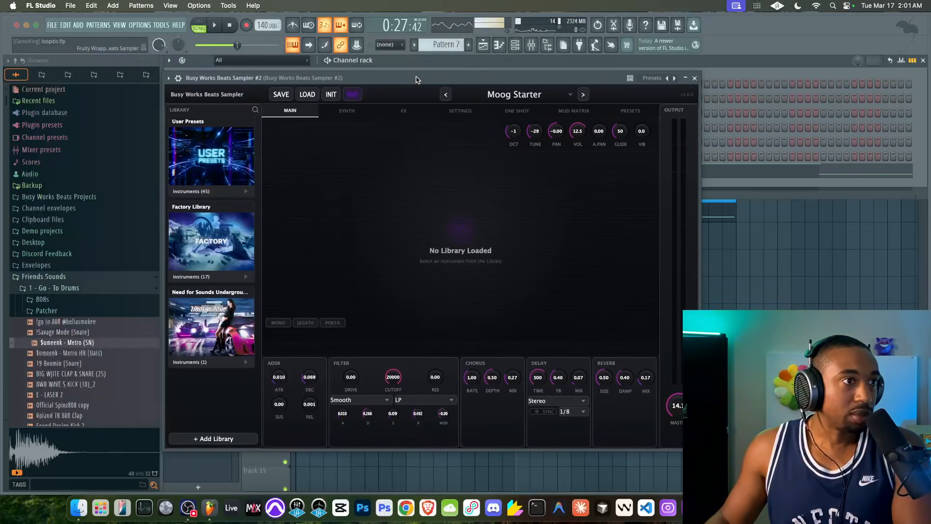